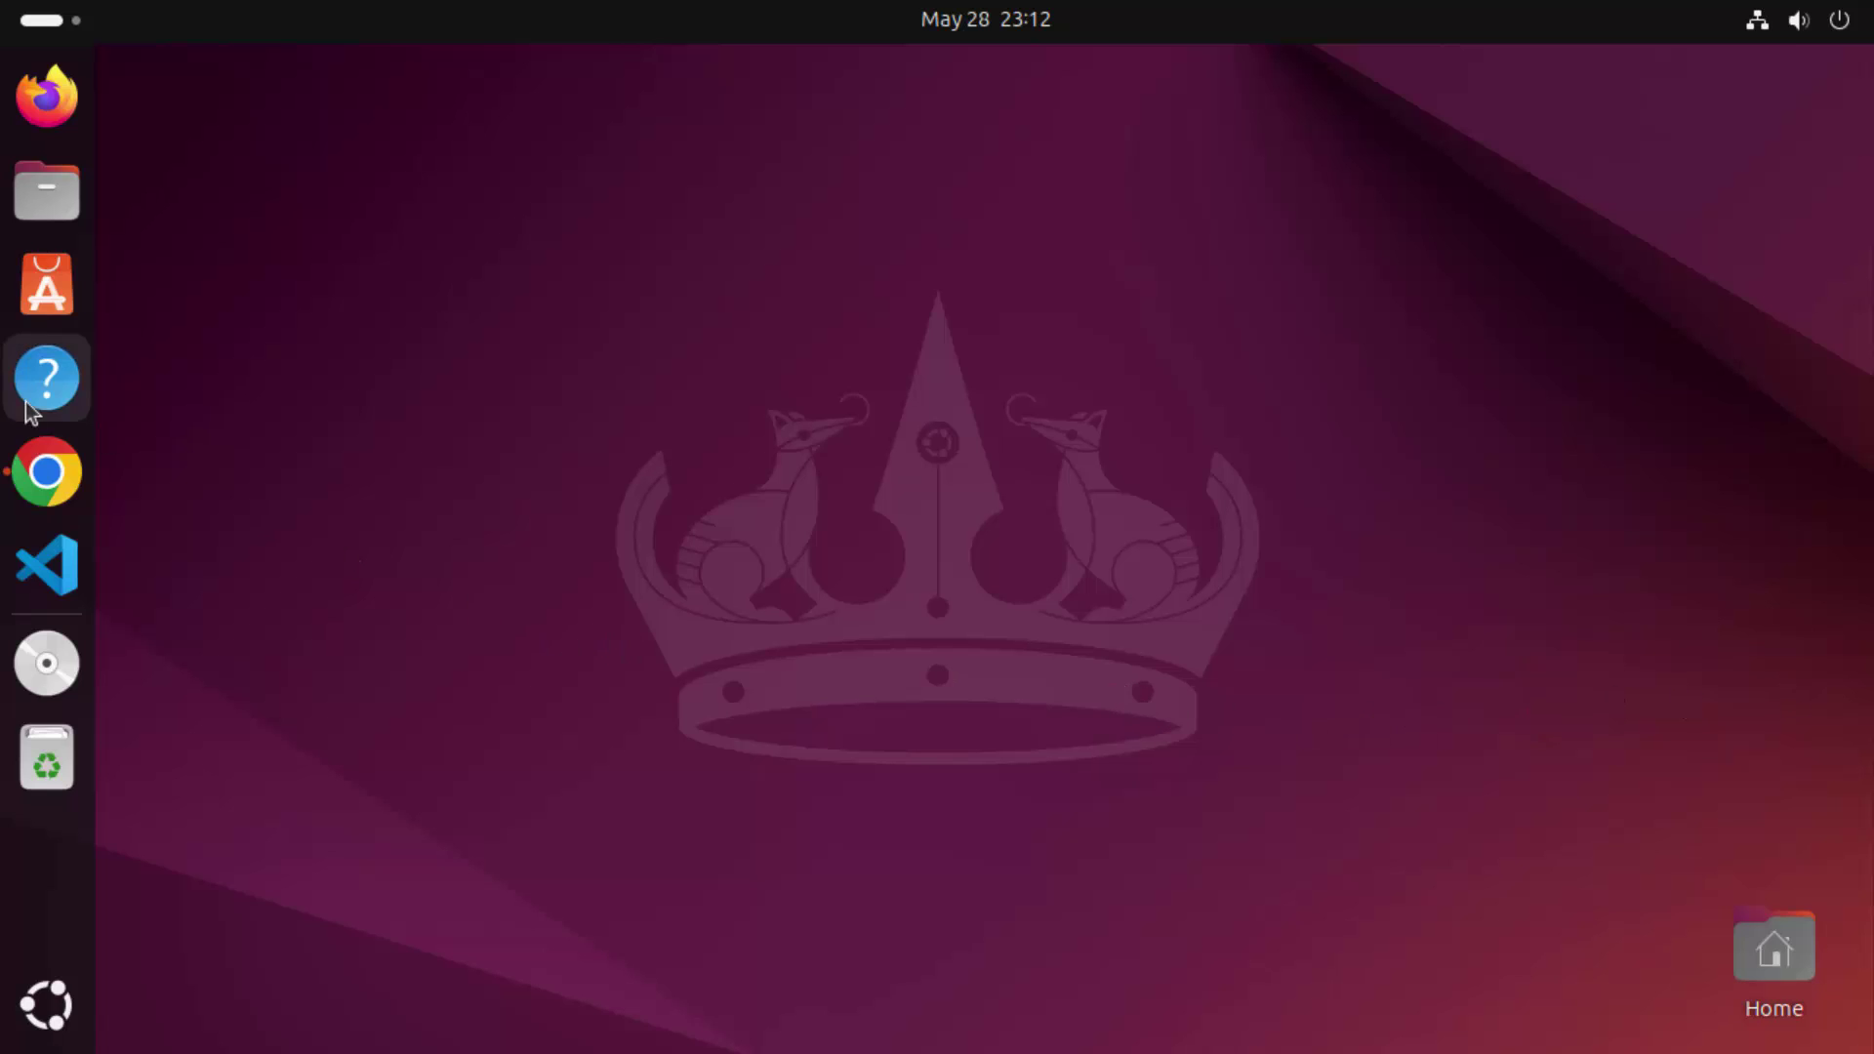
Switch to Chrome and open the IntelliJ IDEA download page for Linux on the JetBrains website
left_click(46, 471)
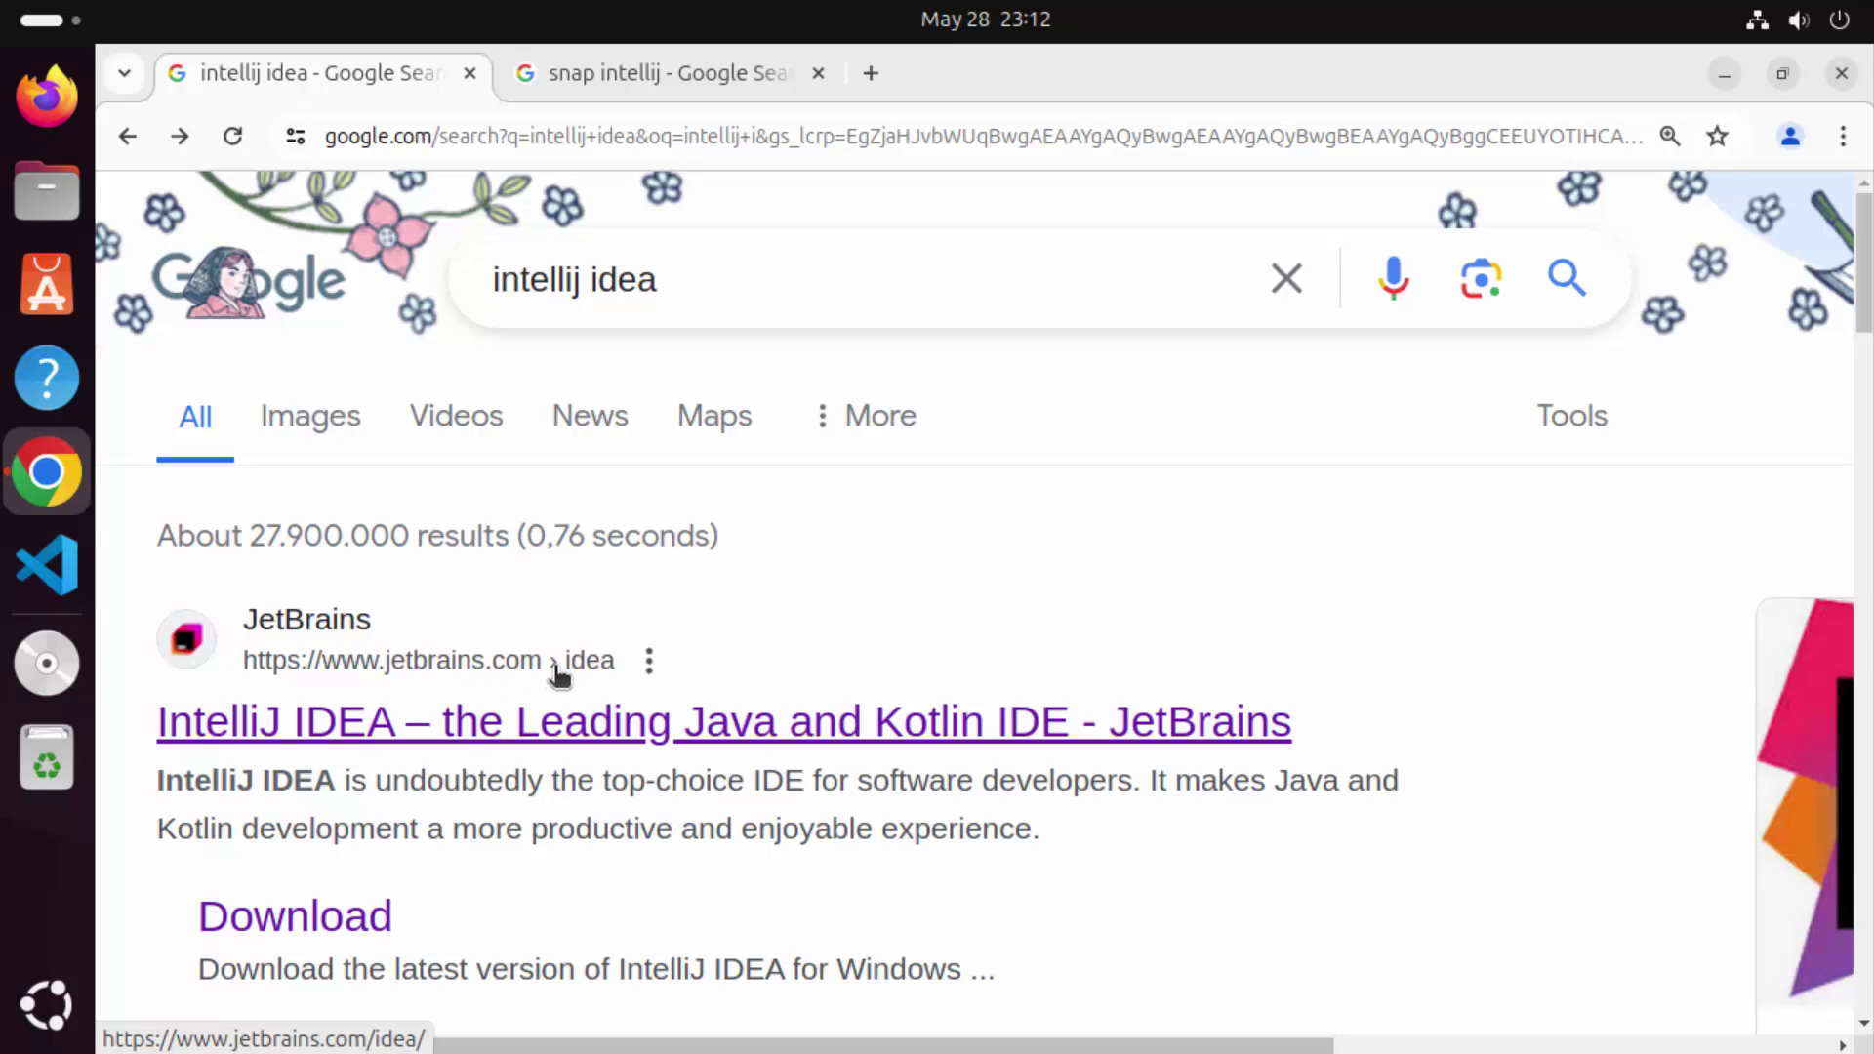
left_click(524, 725)
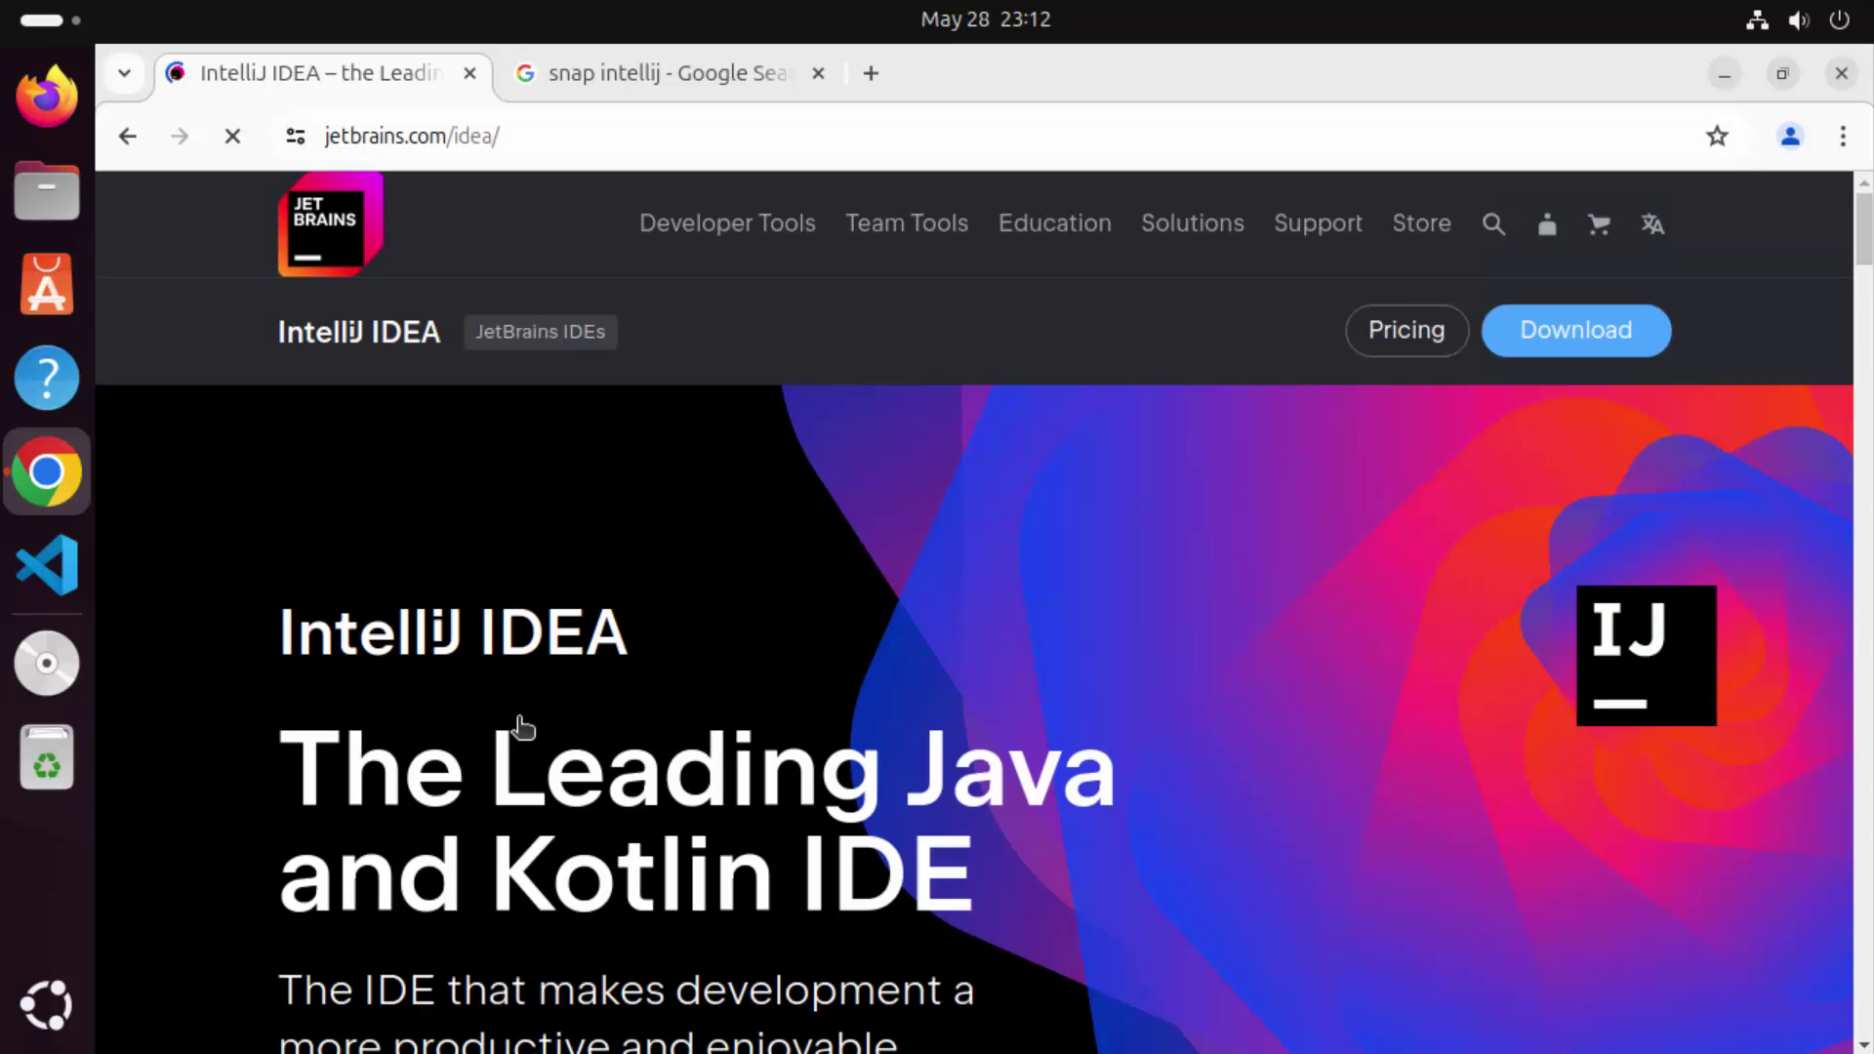
scroll(657, 599, "down", 5)
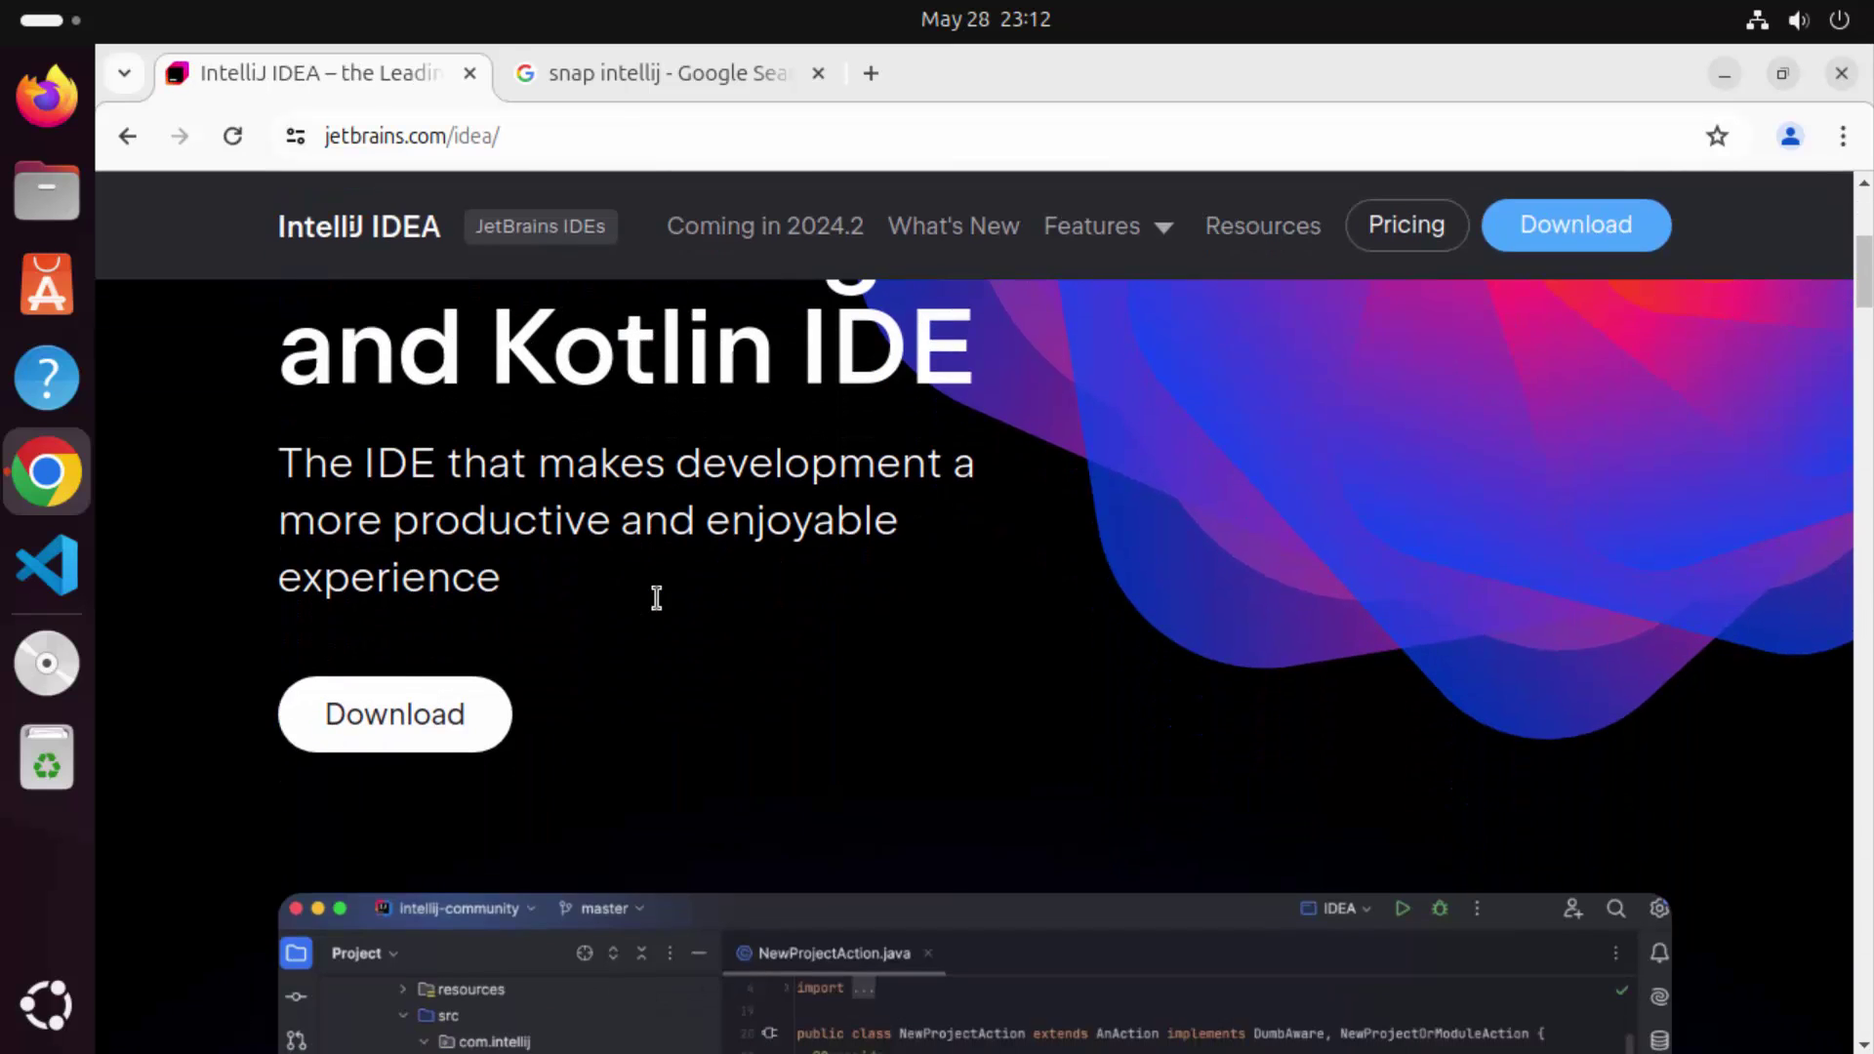
left_click(444, 720)
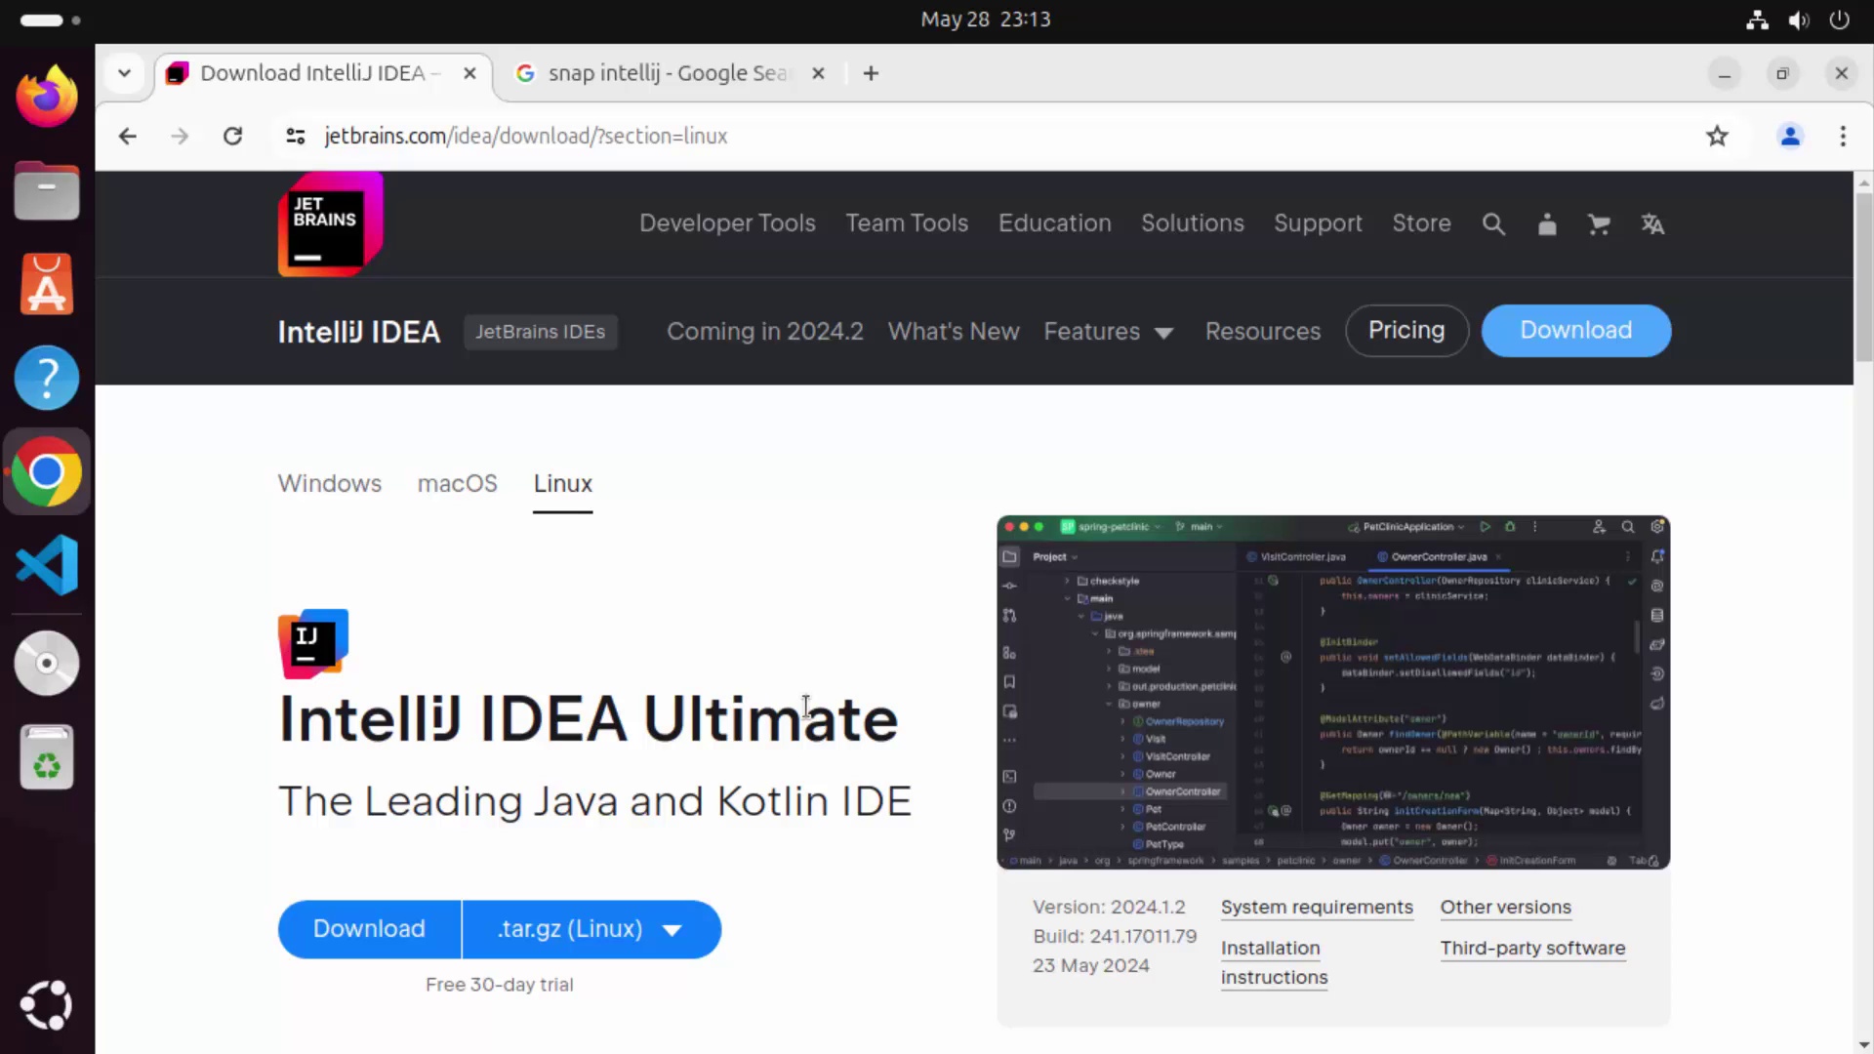
Examine the Ultimate and Community Edition offers and the version number on the IntelliJ IDEA download page
scroll(806, 706, "down", 5)
scroll(806, 706, "down", 3)
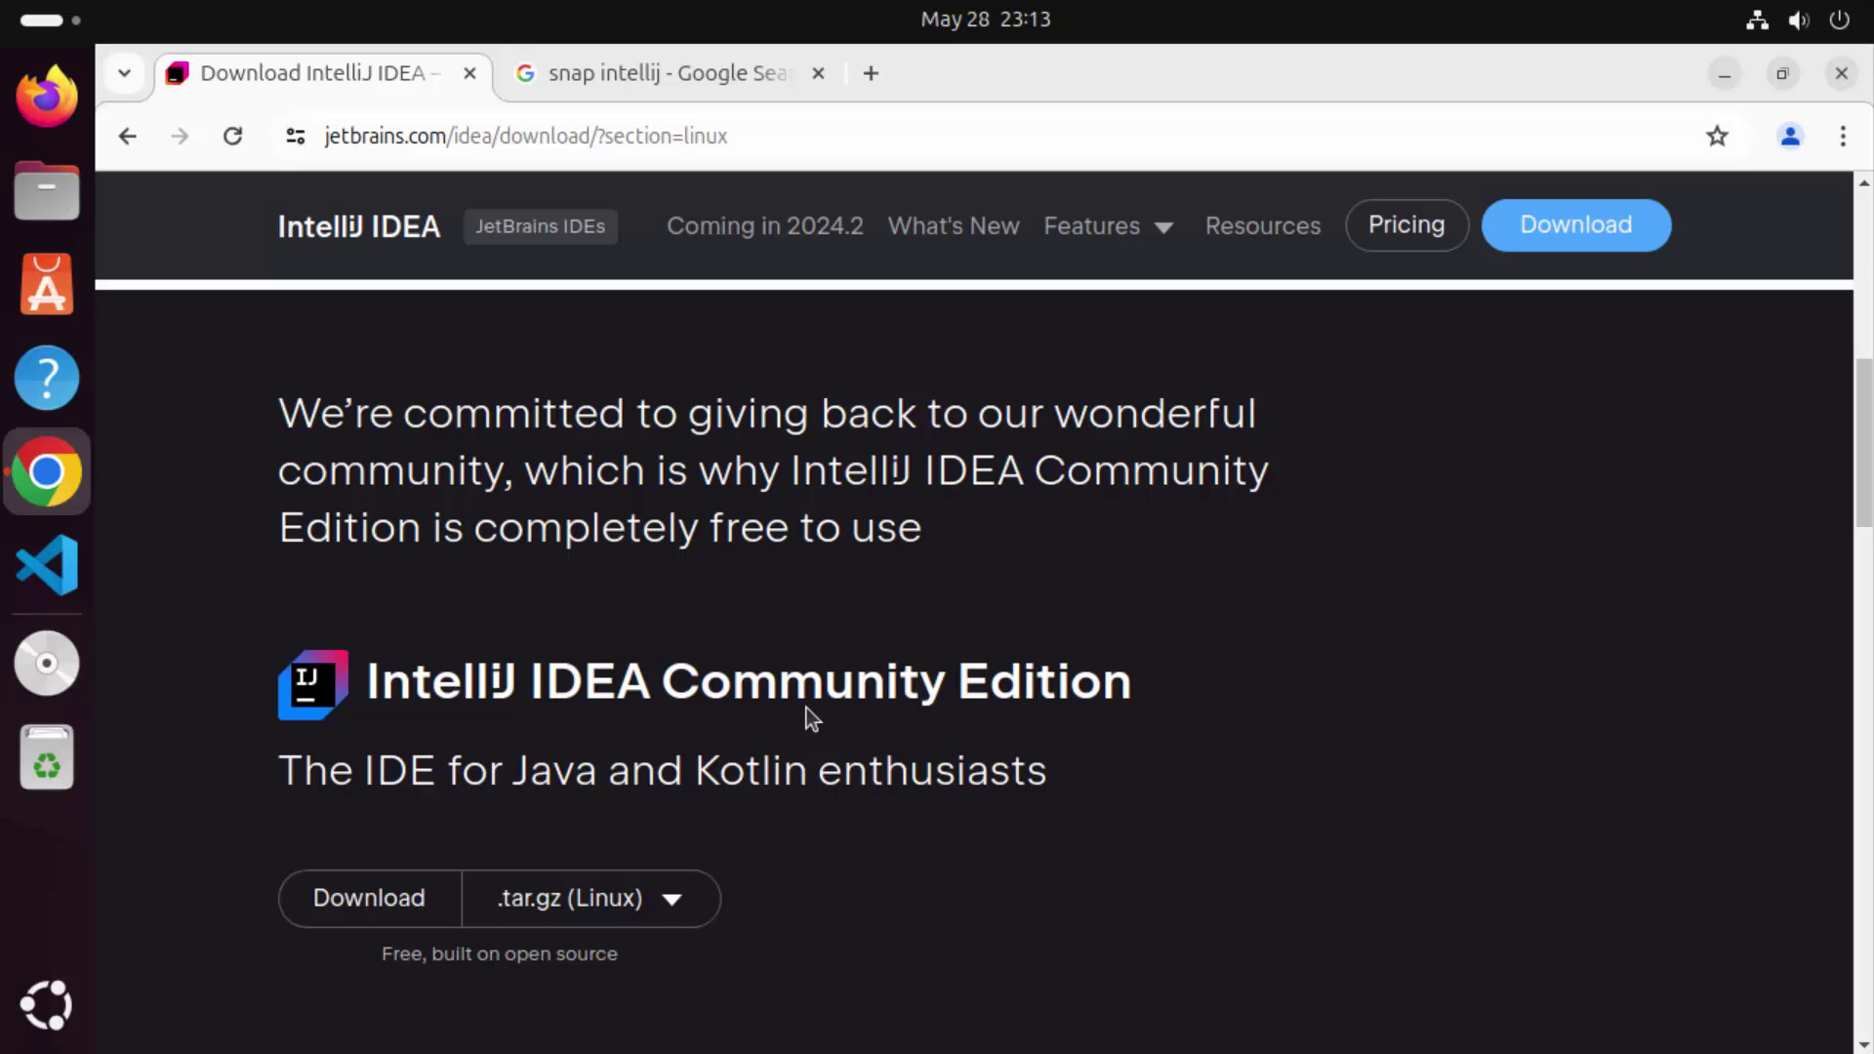
scroll(806, 712, "up", 5)
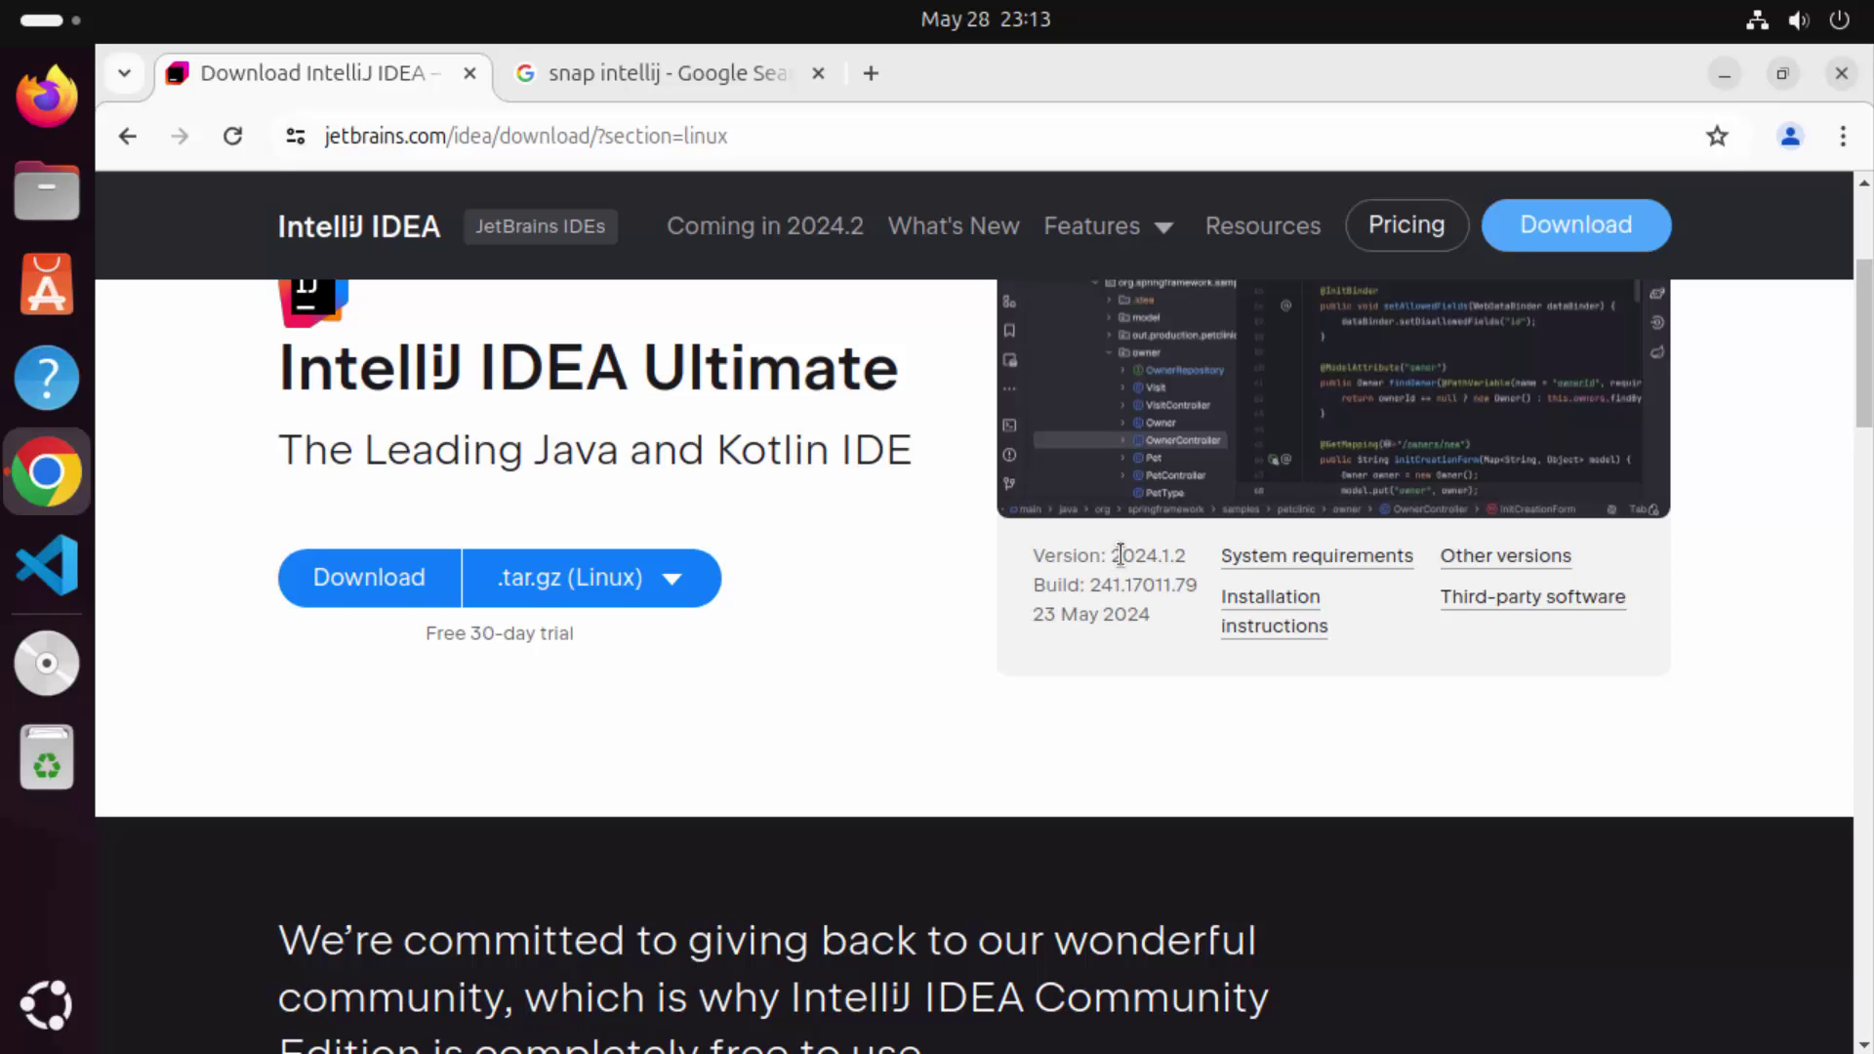
left_click_drag(1121, 554, 1193, 552)
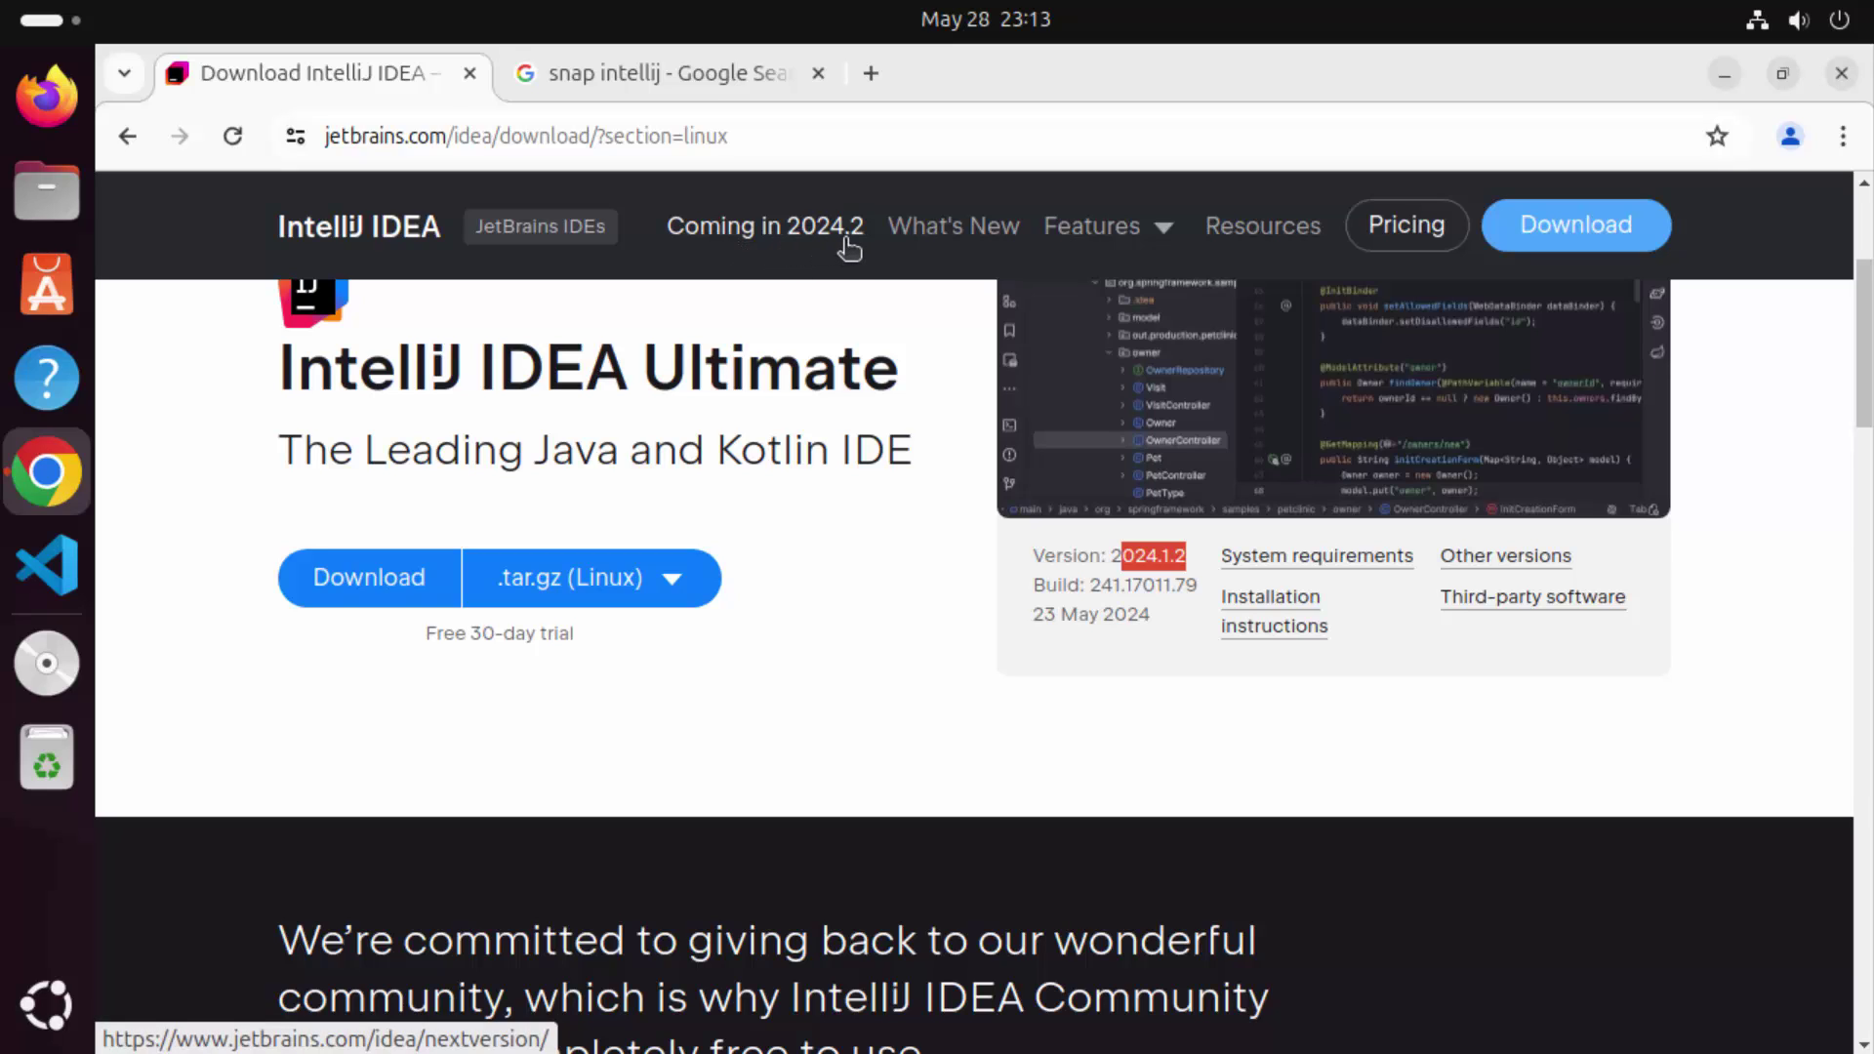
left_click(907, 436)
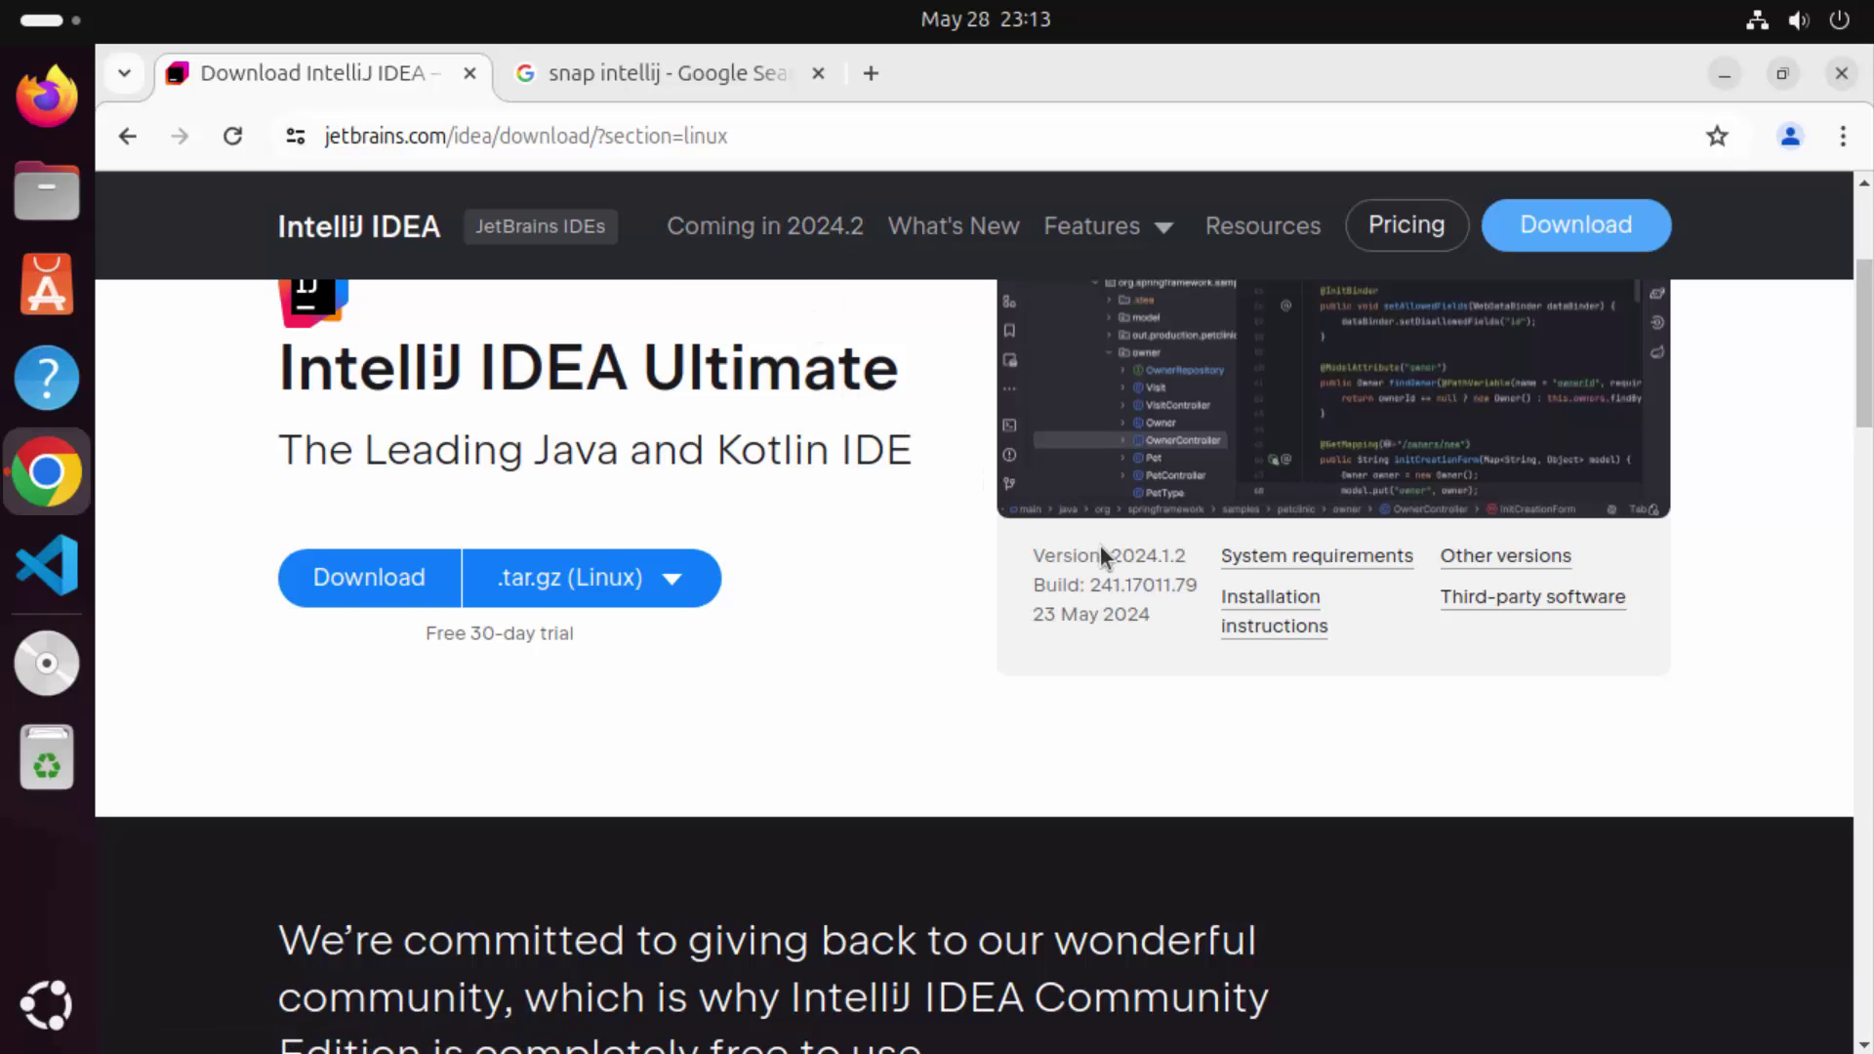
left_click_drag(1109, 555, 1187, 555)
scroll(915, 552, "down", 6)
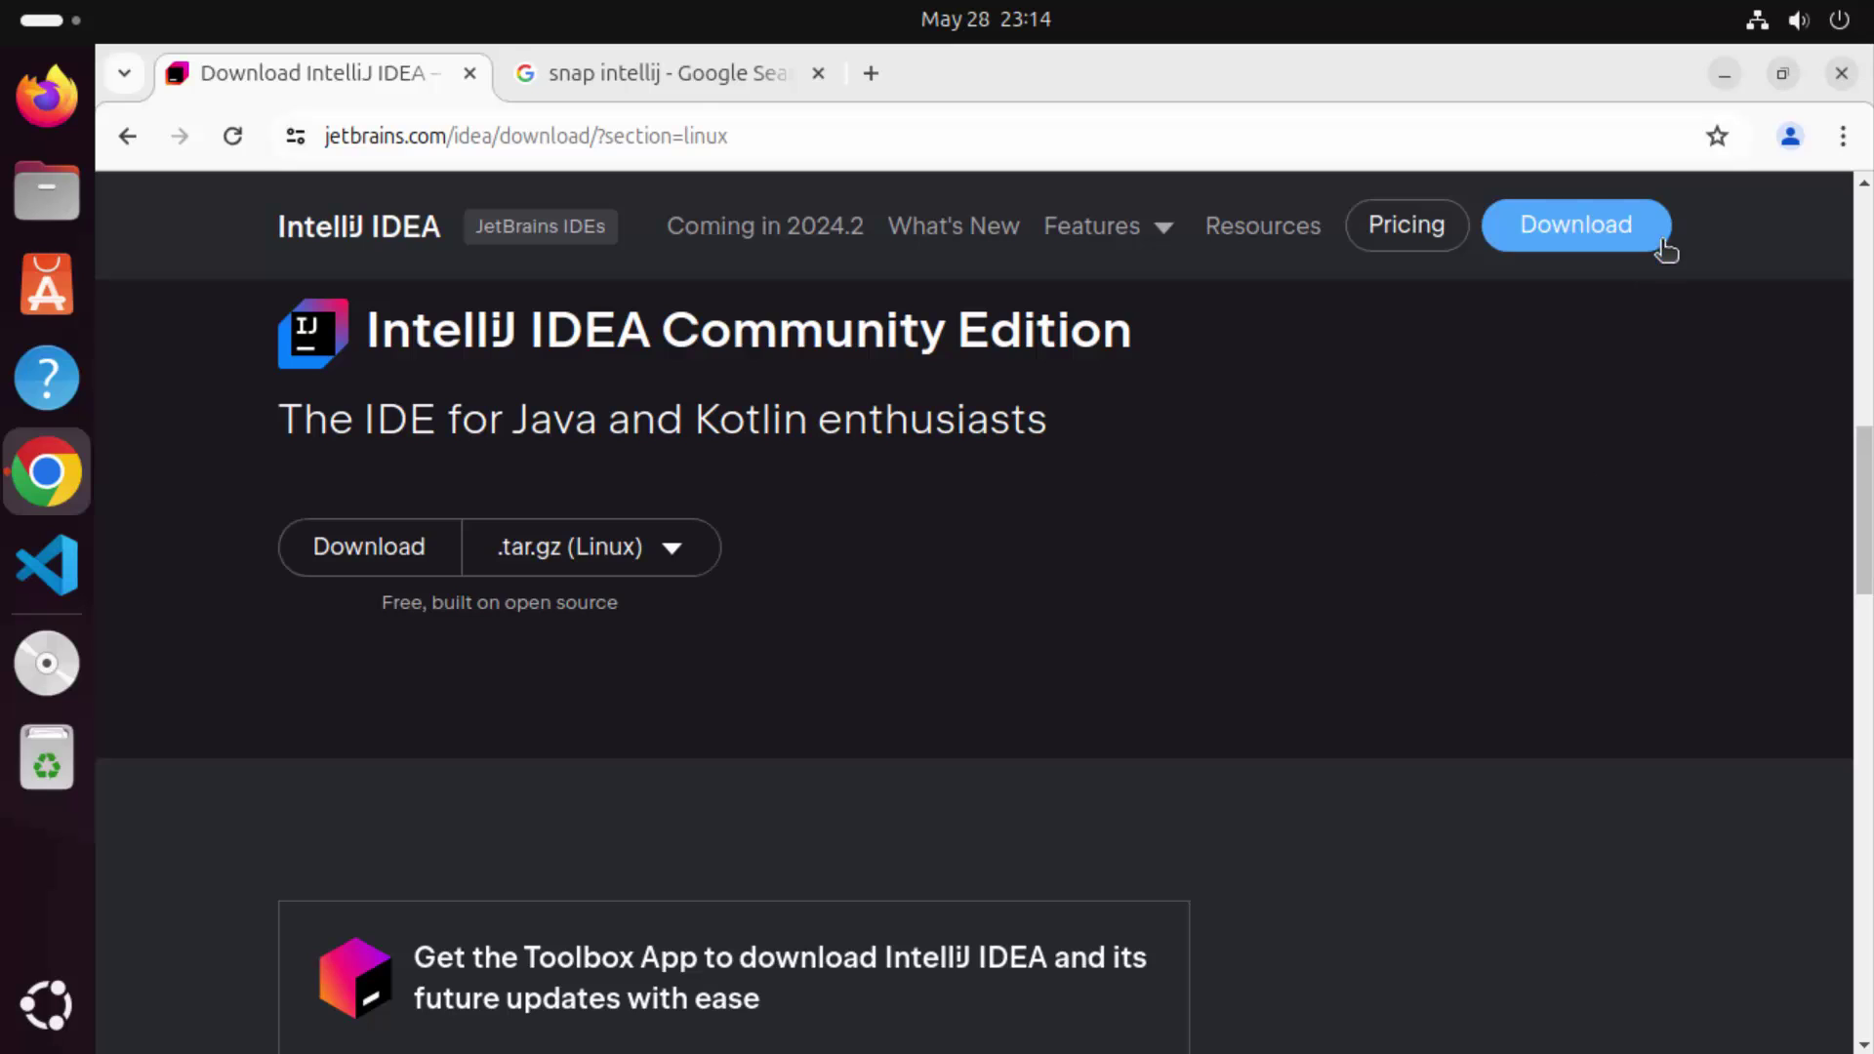
Minimize the browser and open a Terminal window
left_click(1725, 76)
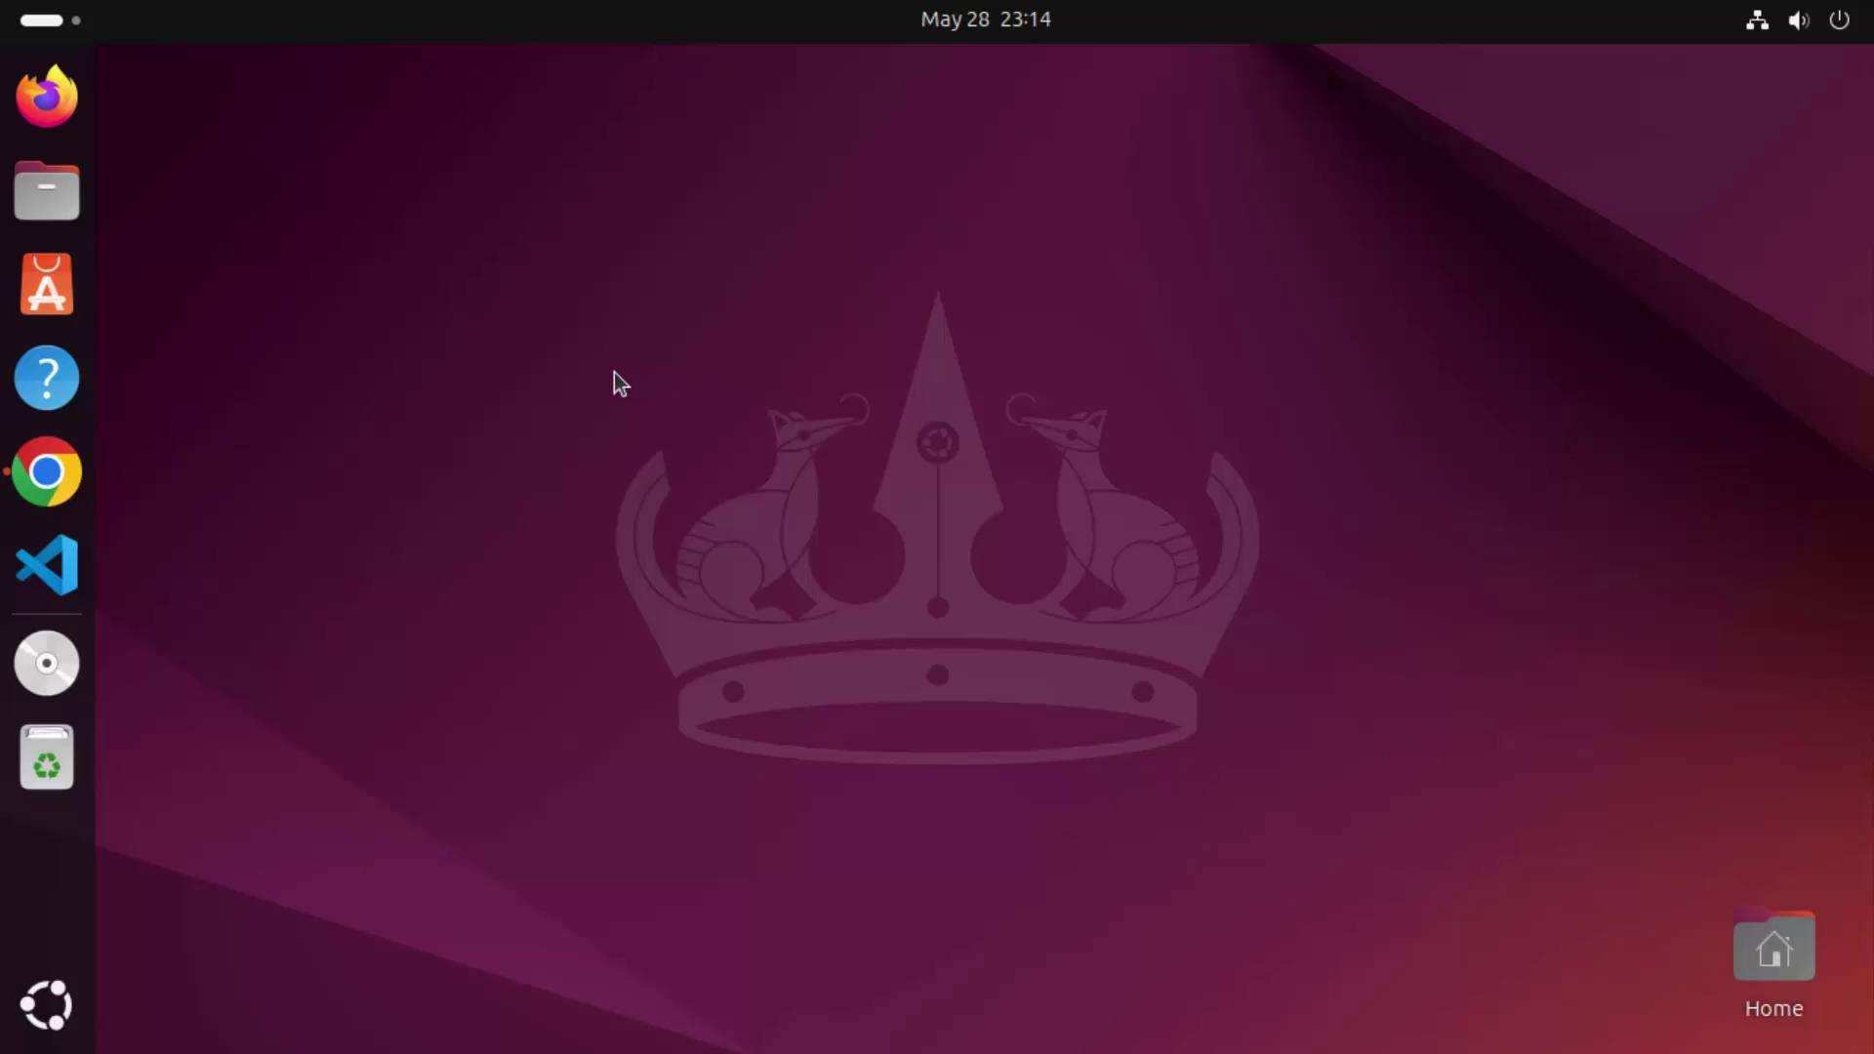
left_click(54, 1014)
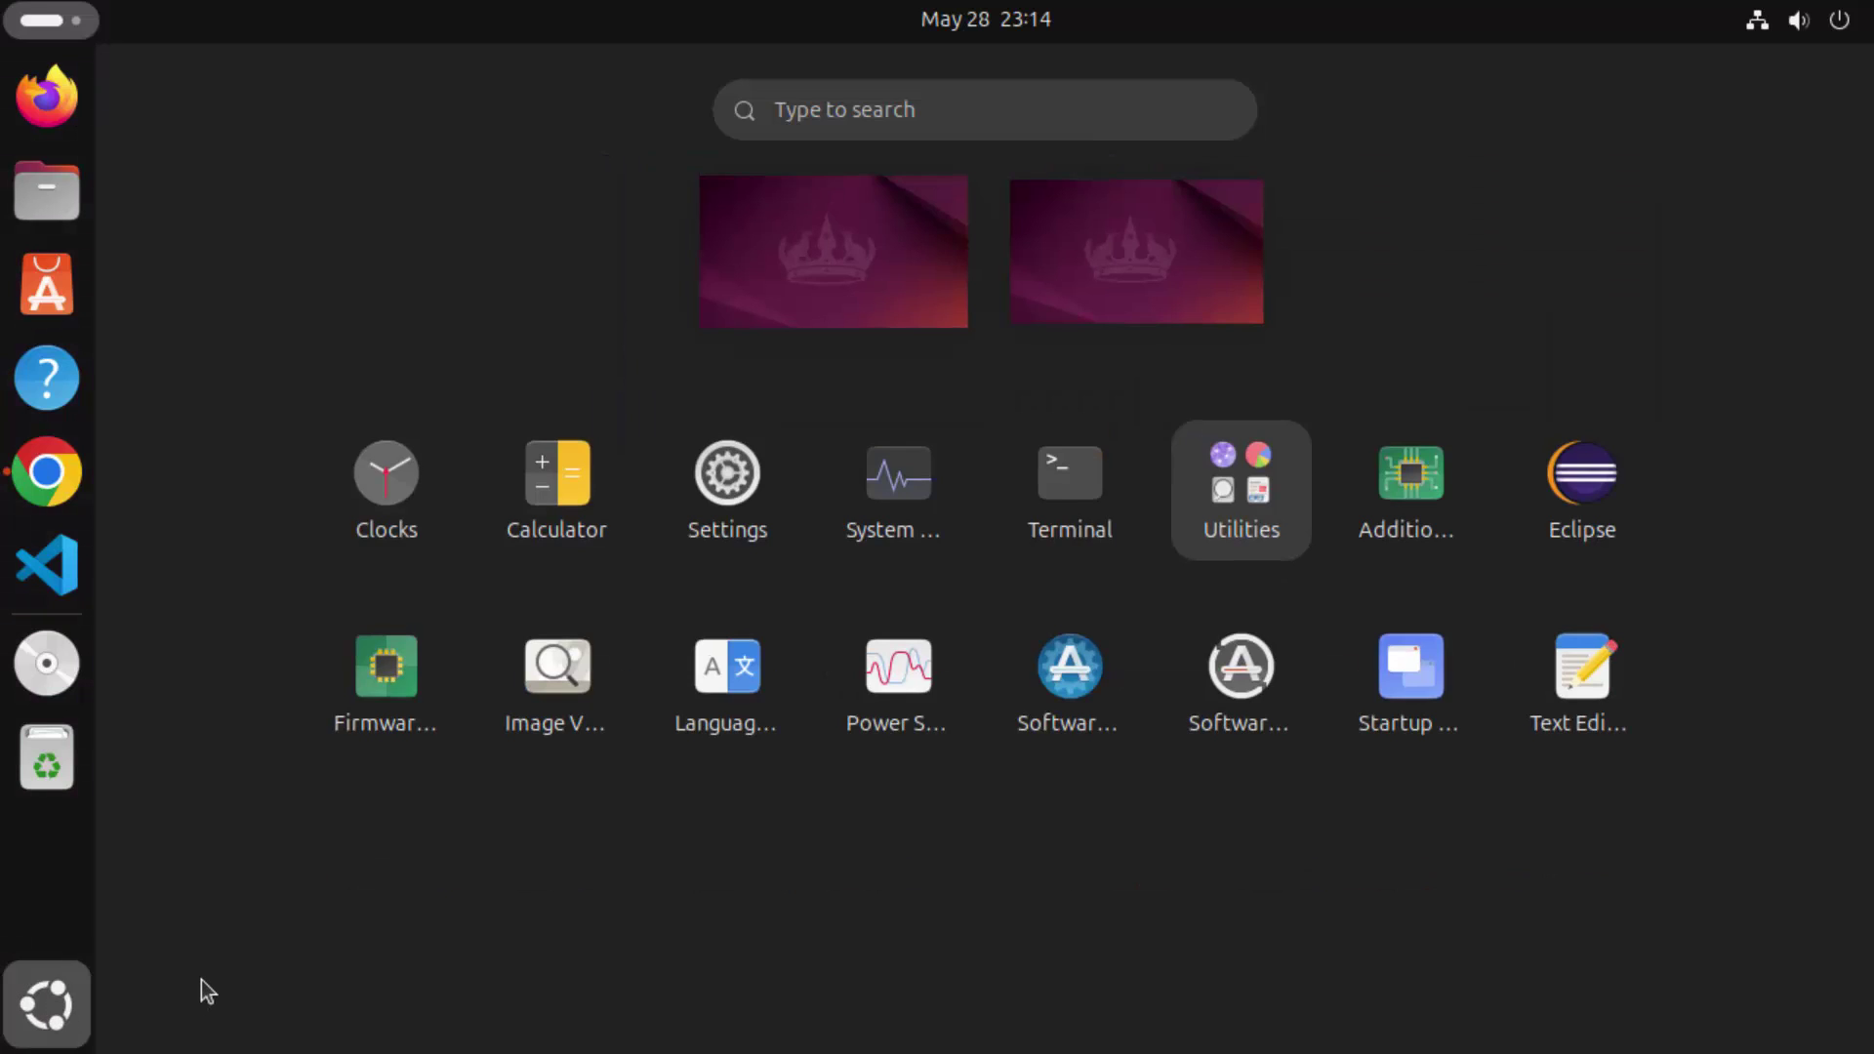
left_click(55, 1015)
left_click(54, 1015)
left_click(1039, 500)
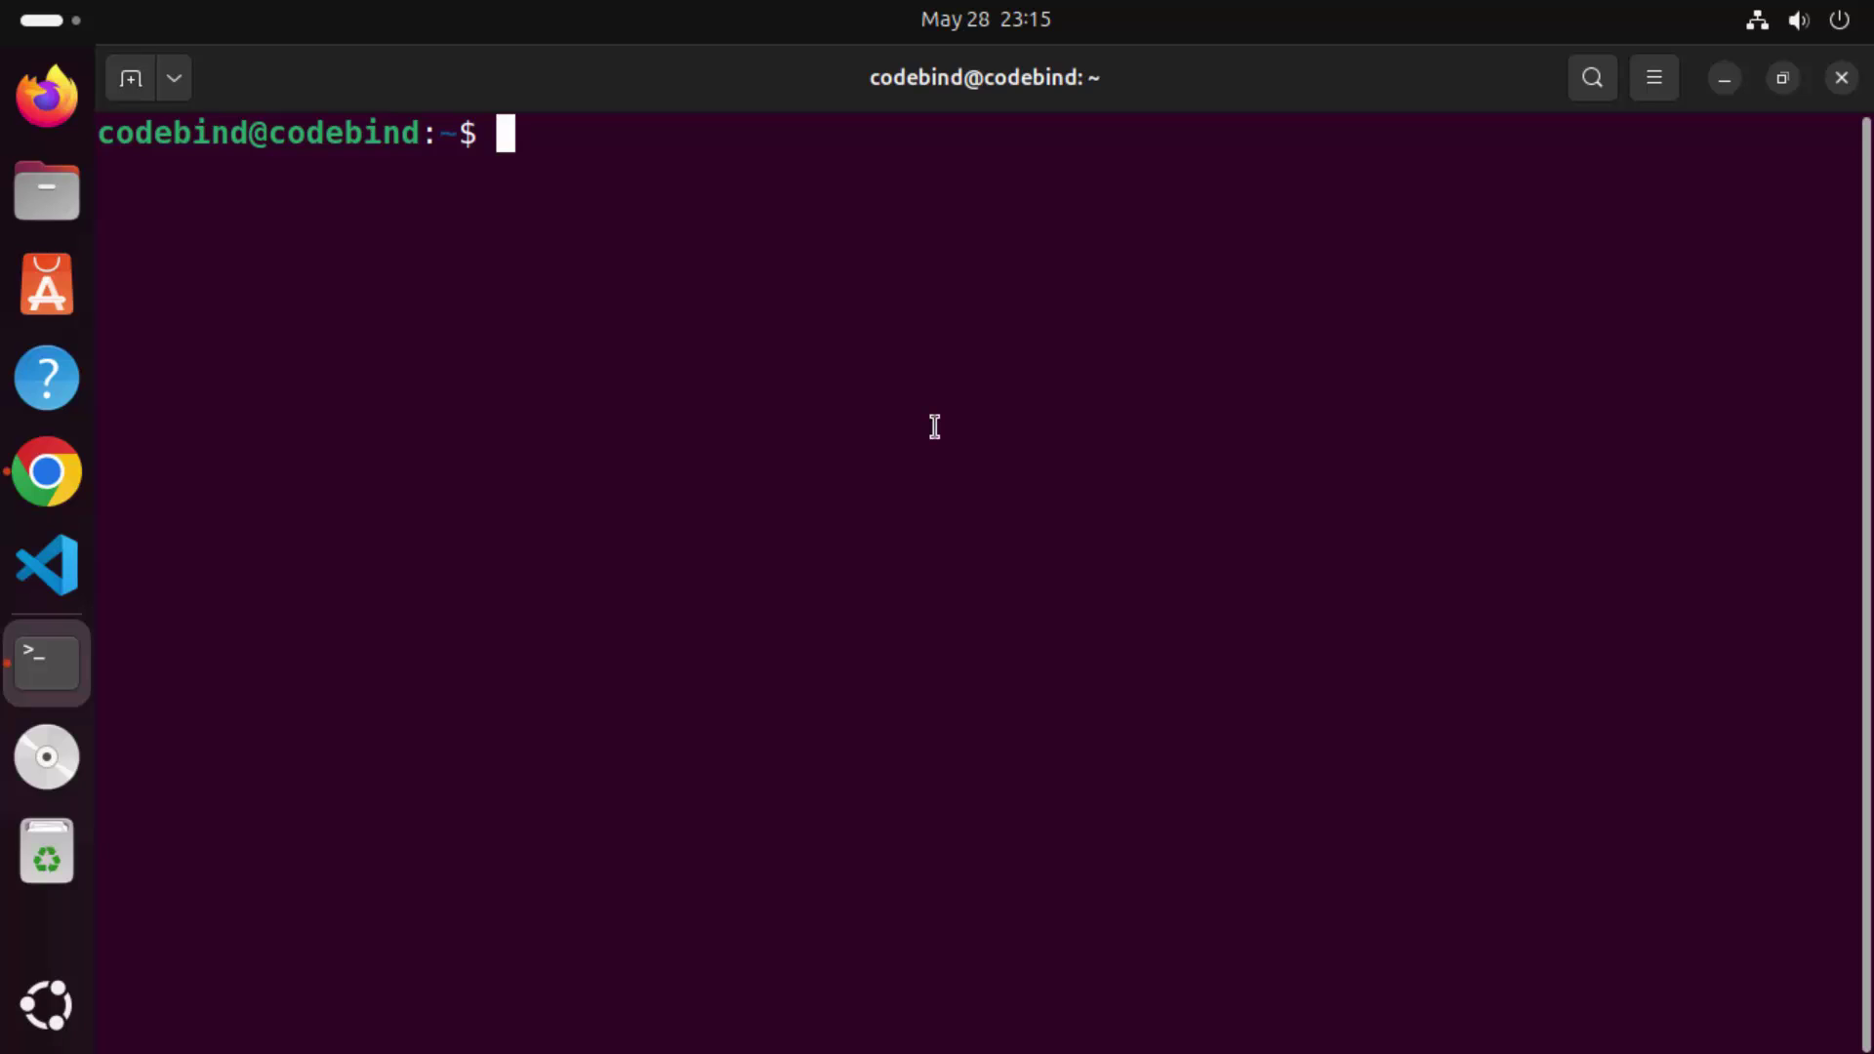
Run snap find "intellij" and check the community package's name and version in the results
type("snap")
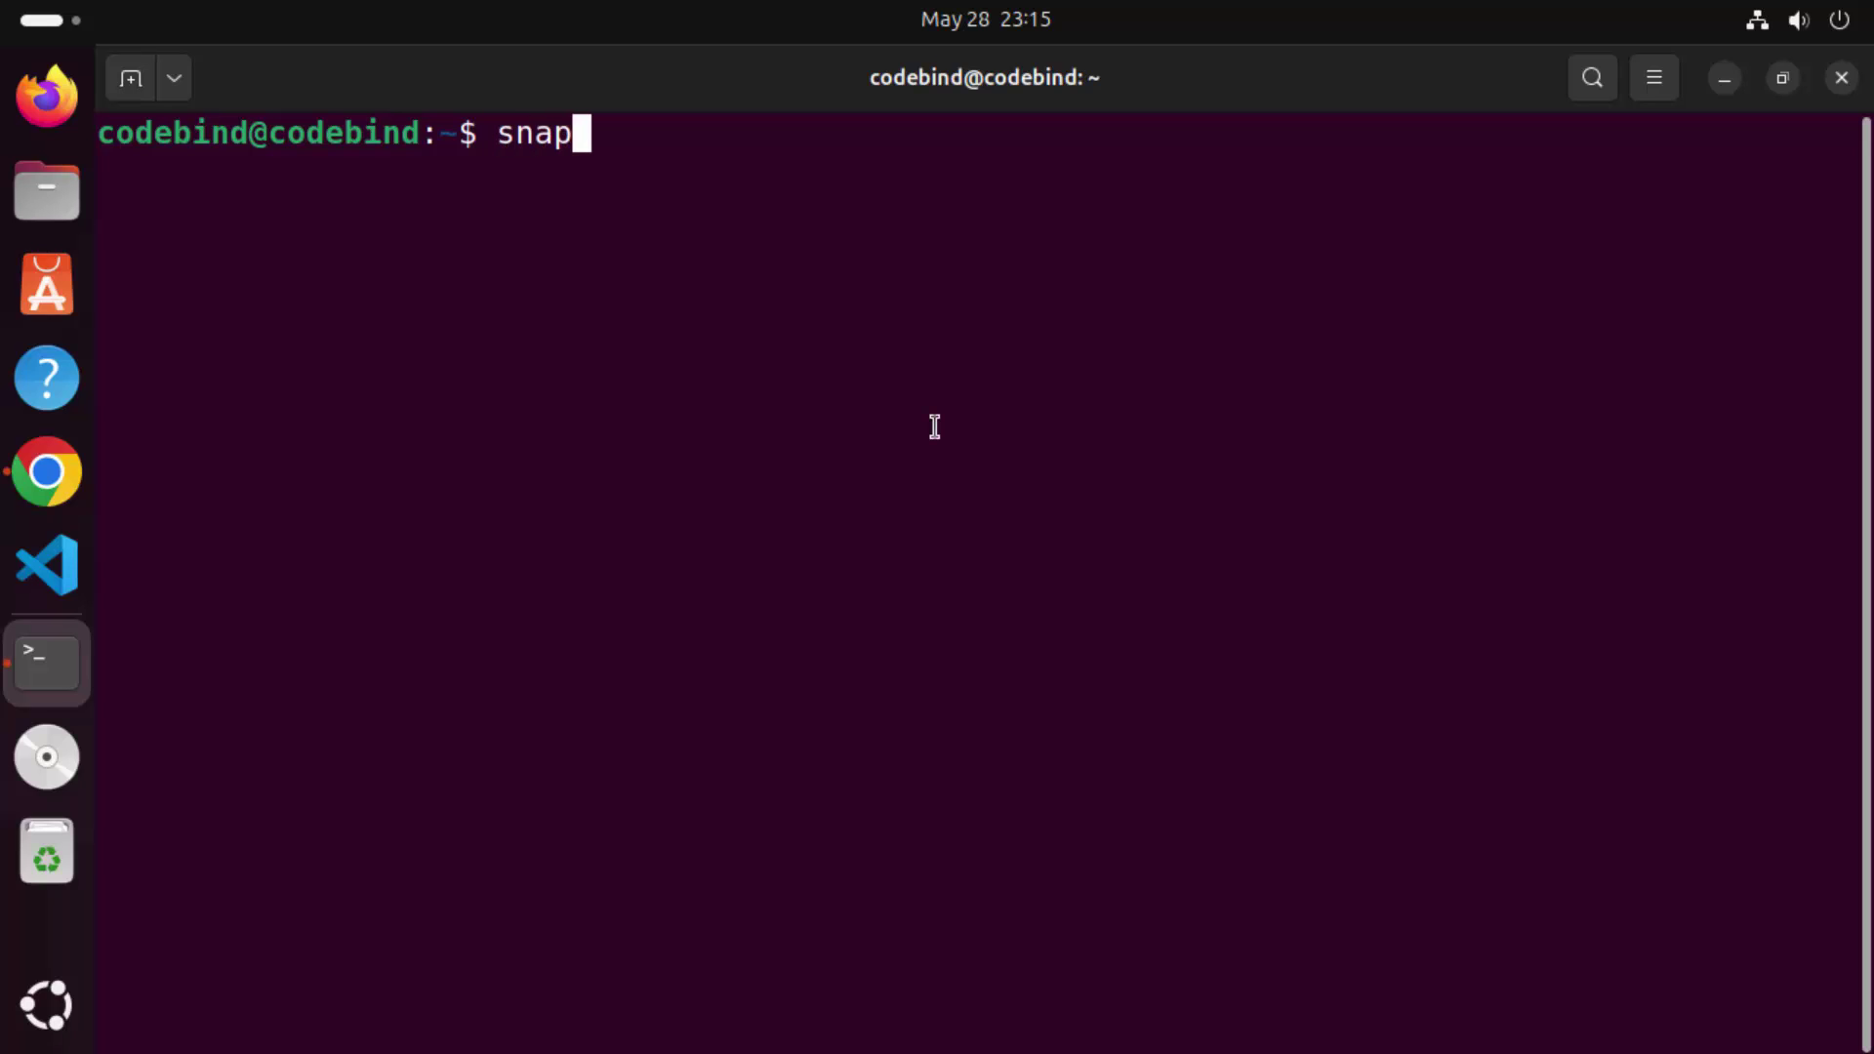
type(" find ")
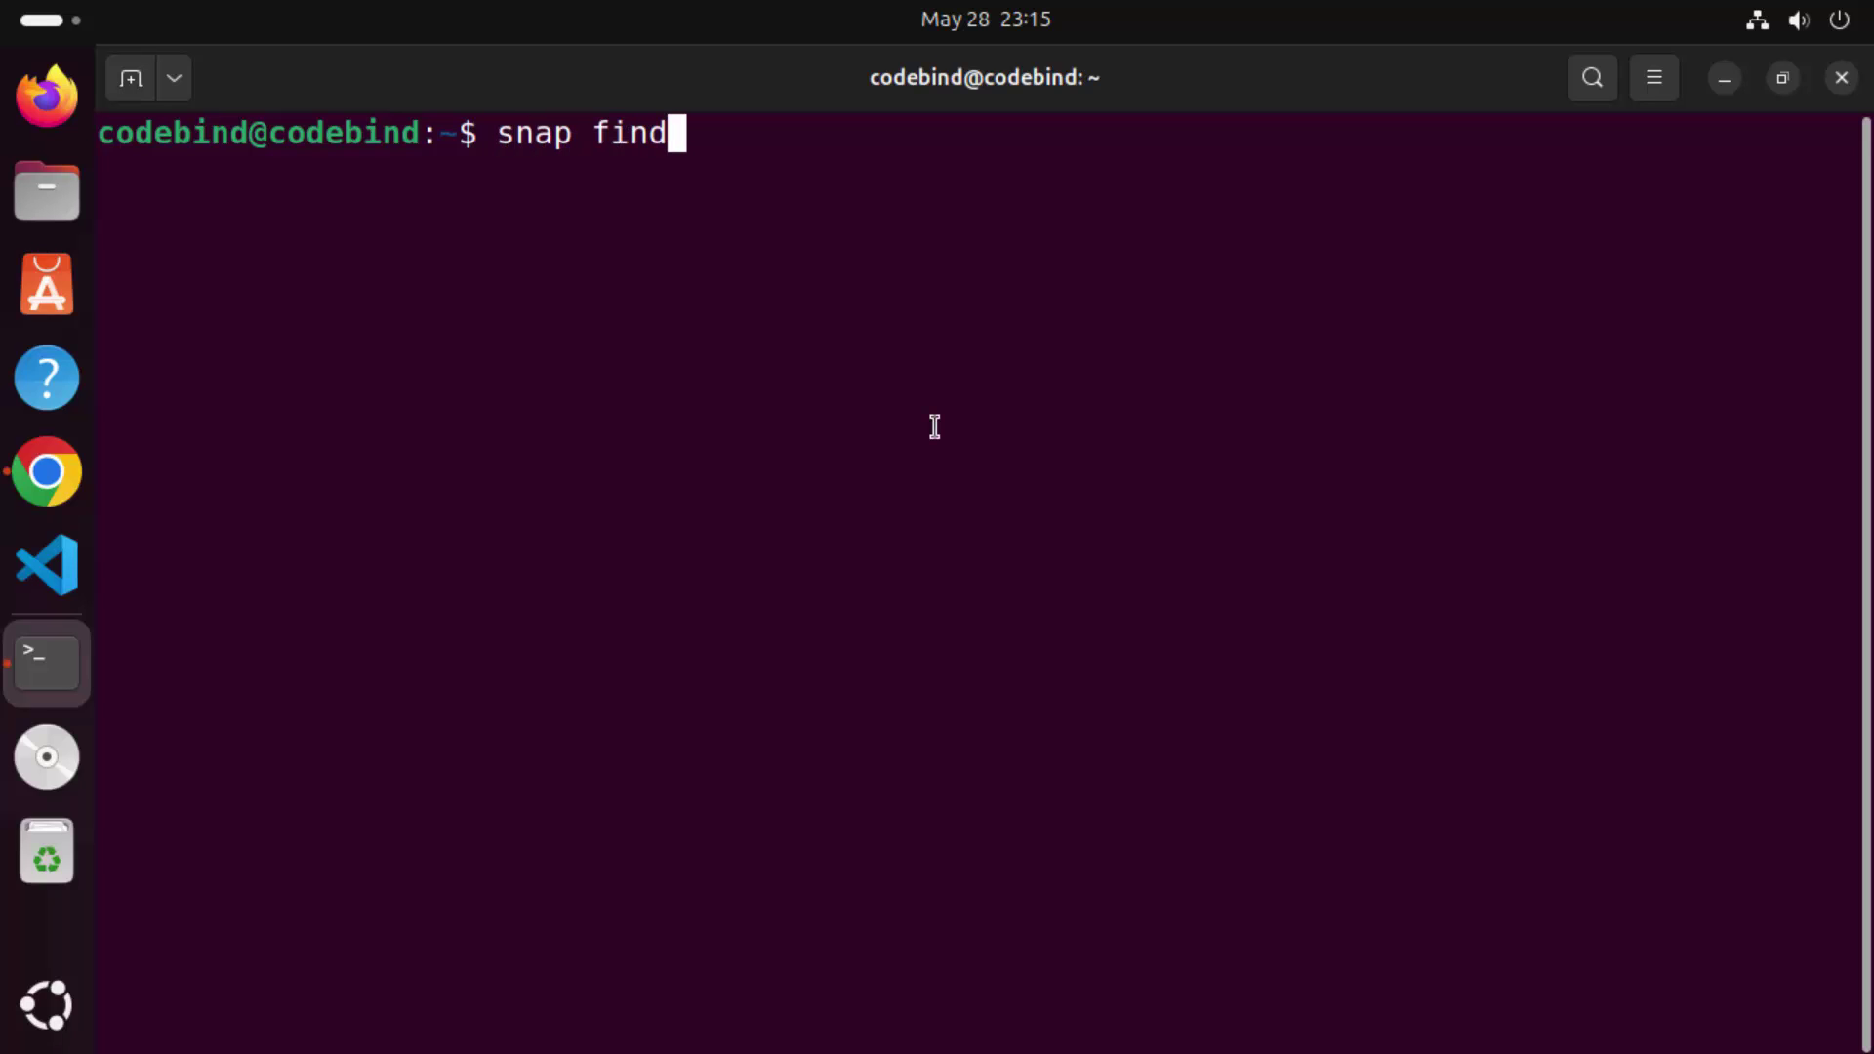
type("\"intellij\"")
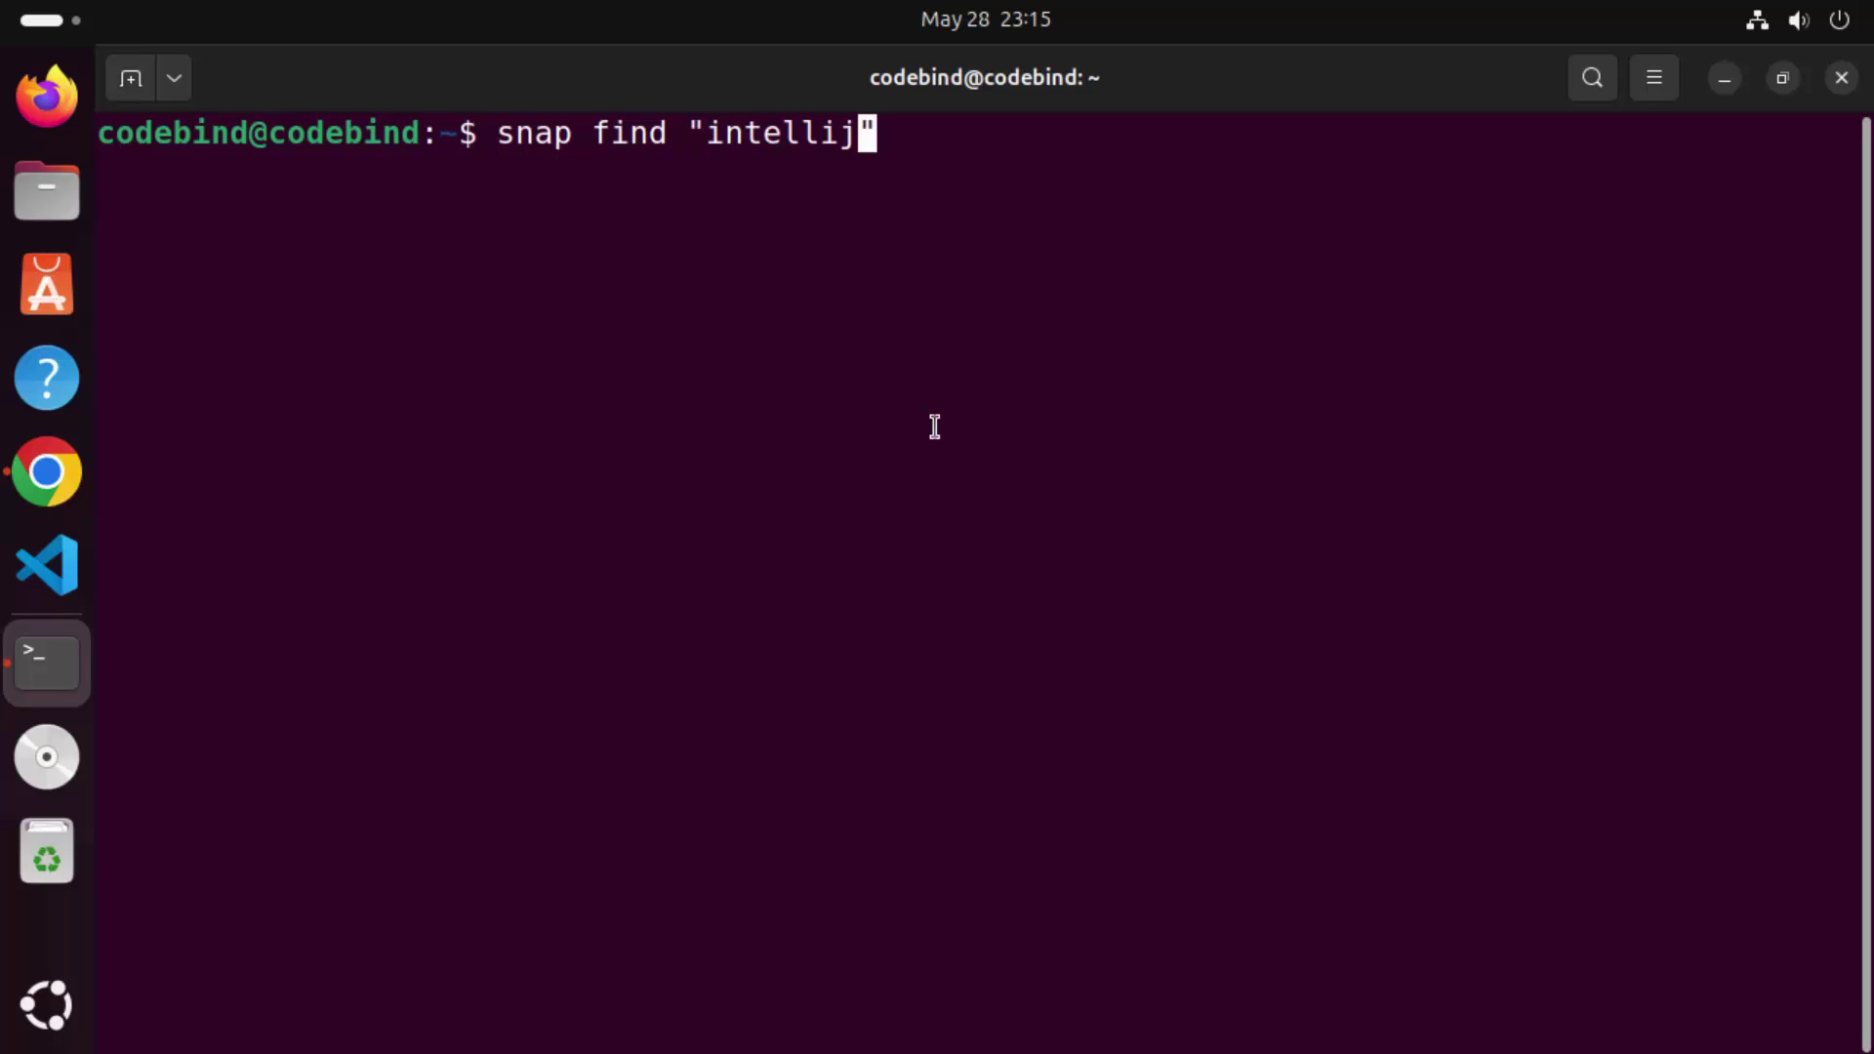
key("Return")
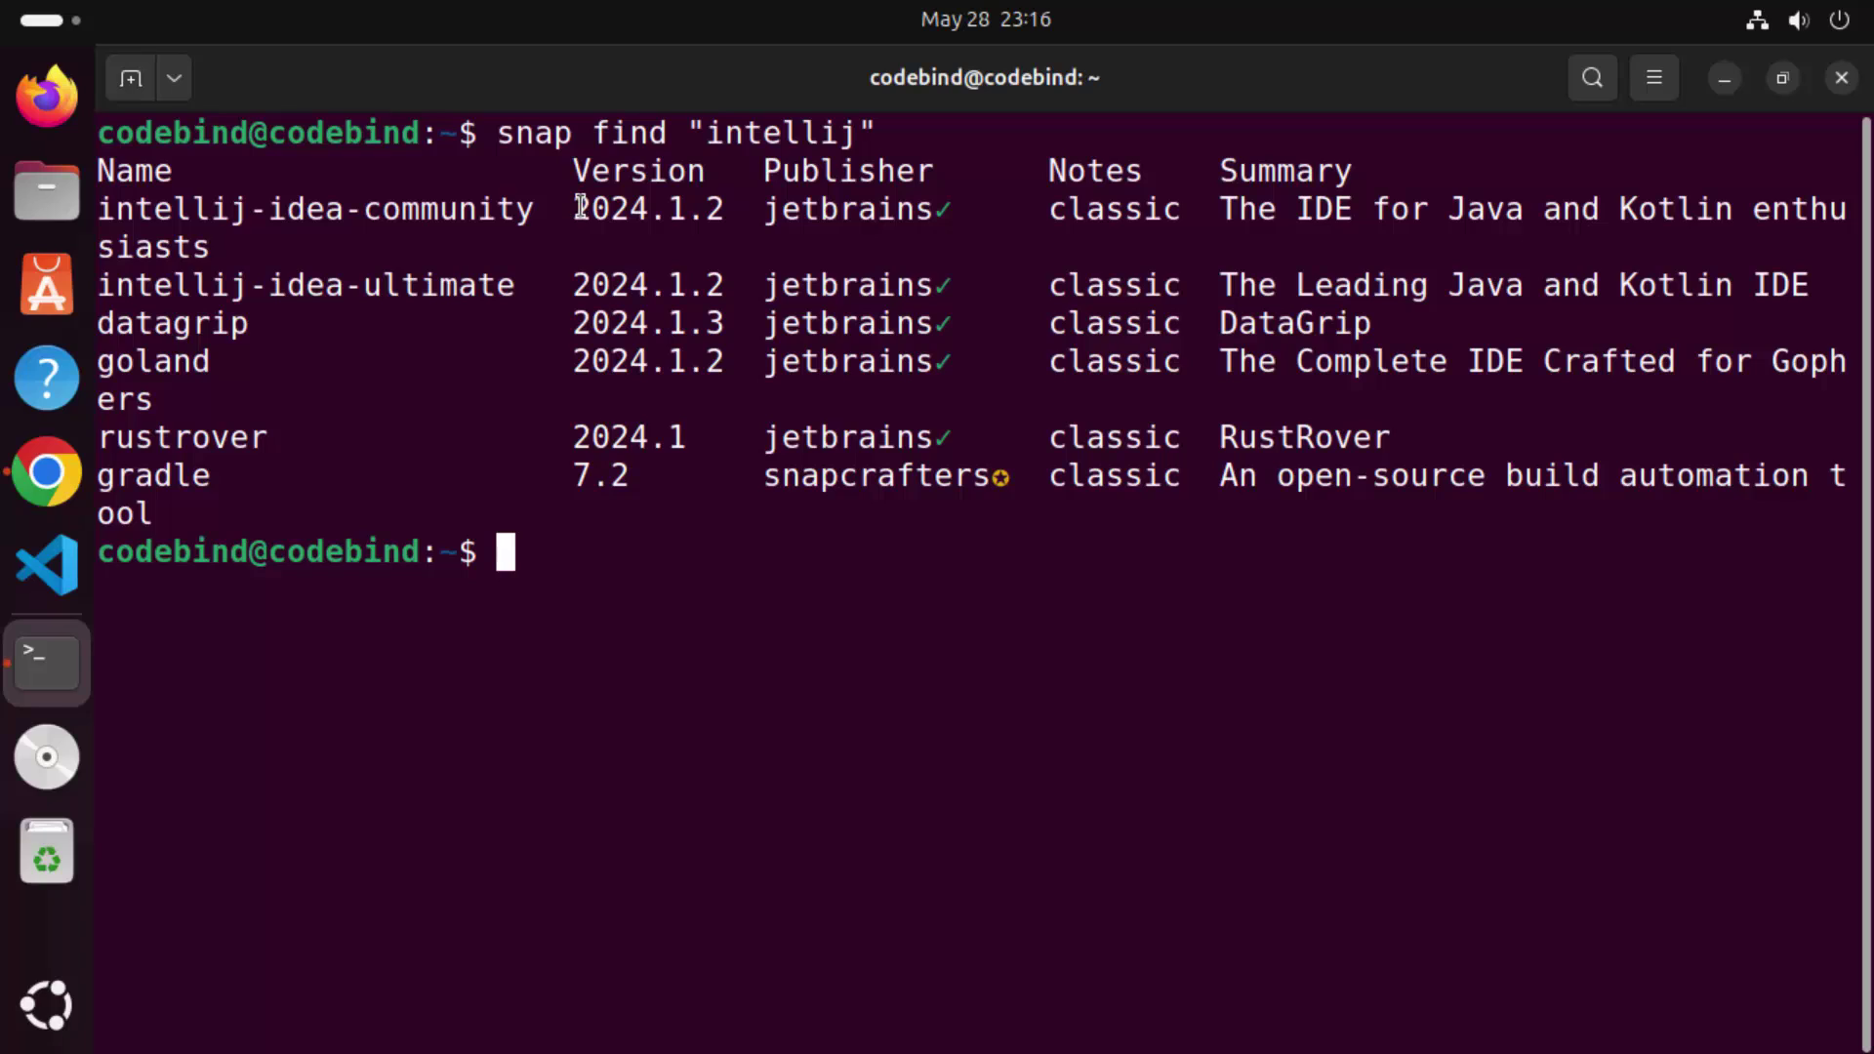
left_click_drag(580, 208, 634, 208)
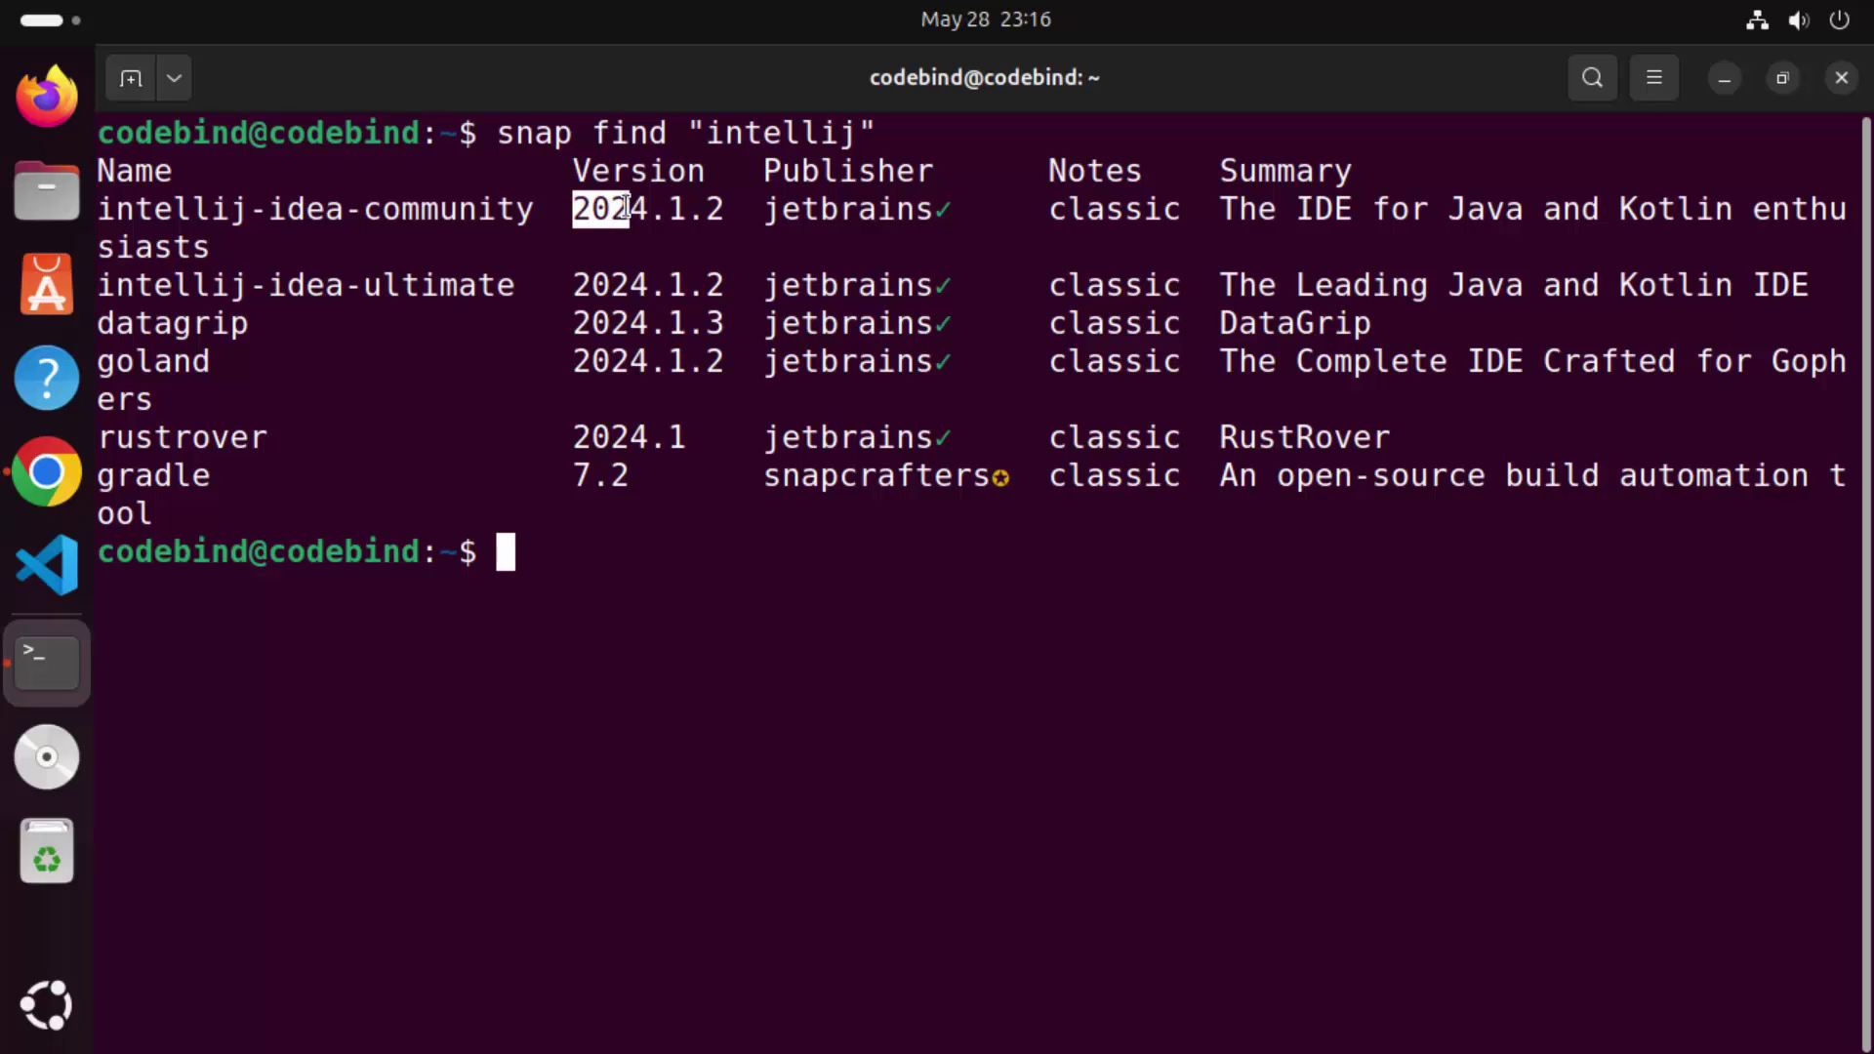
double_click(674, 208)
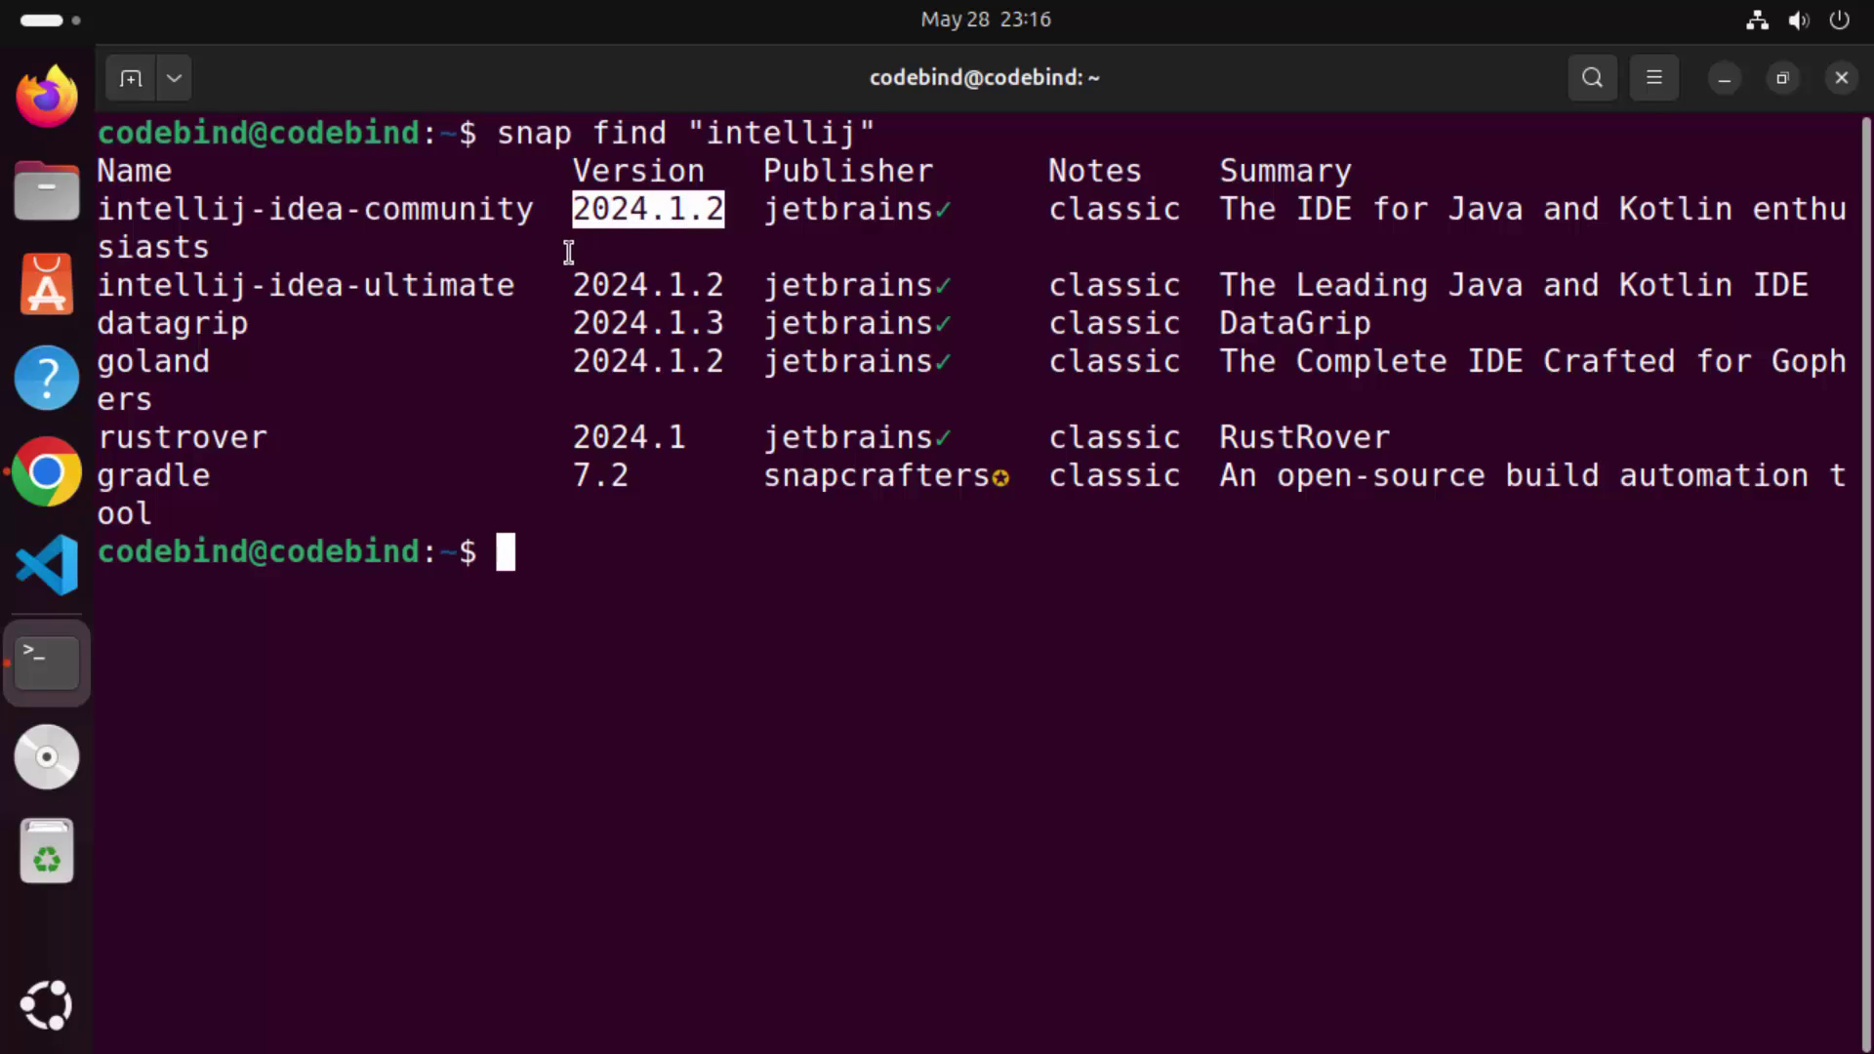
left_click_drag(547, 203, 97, 208)
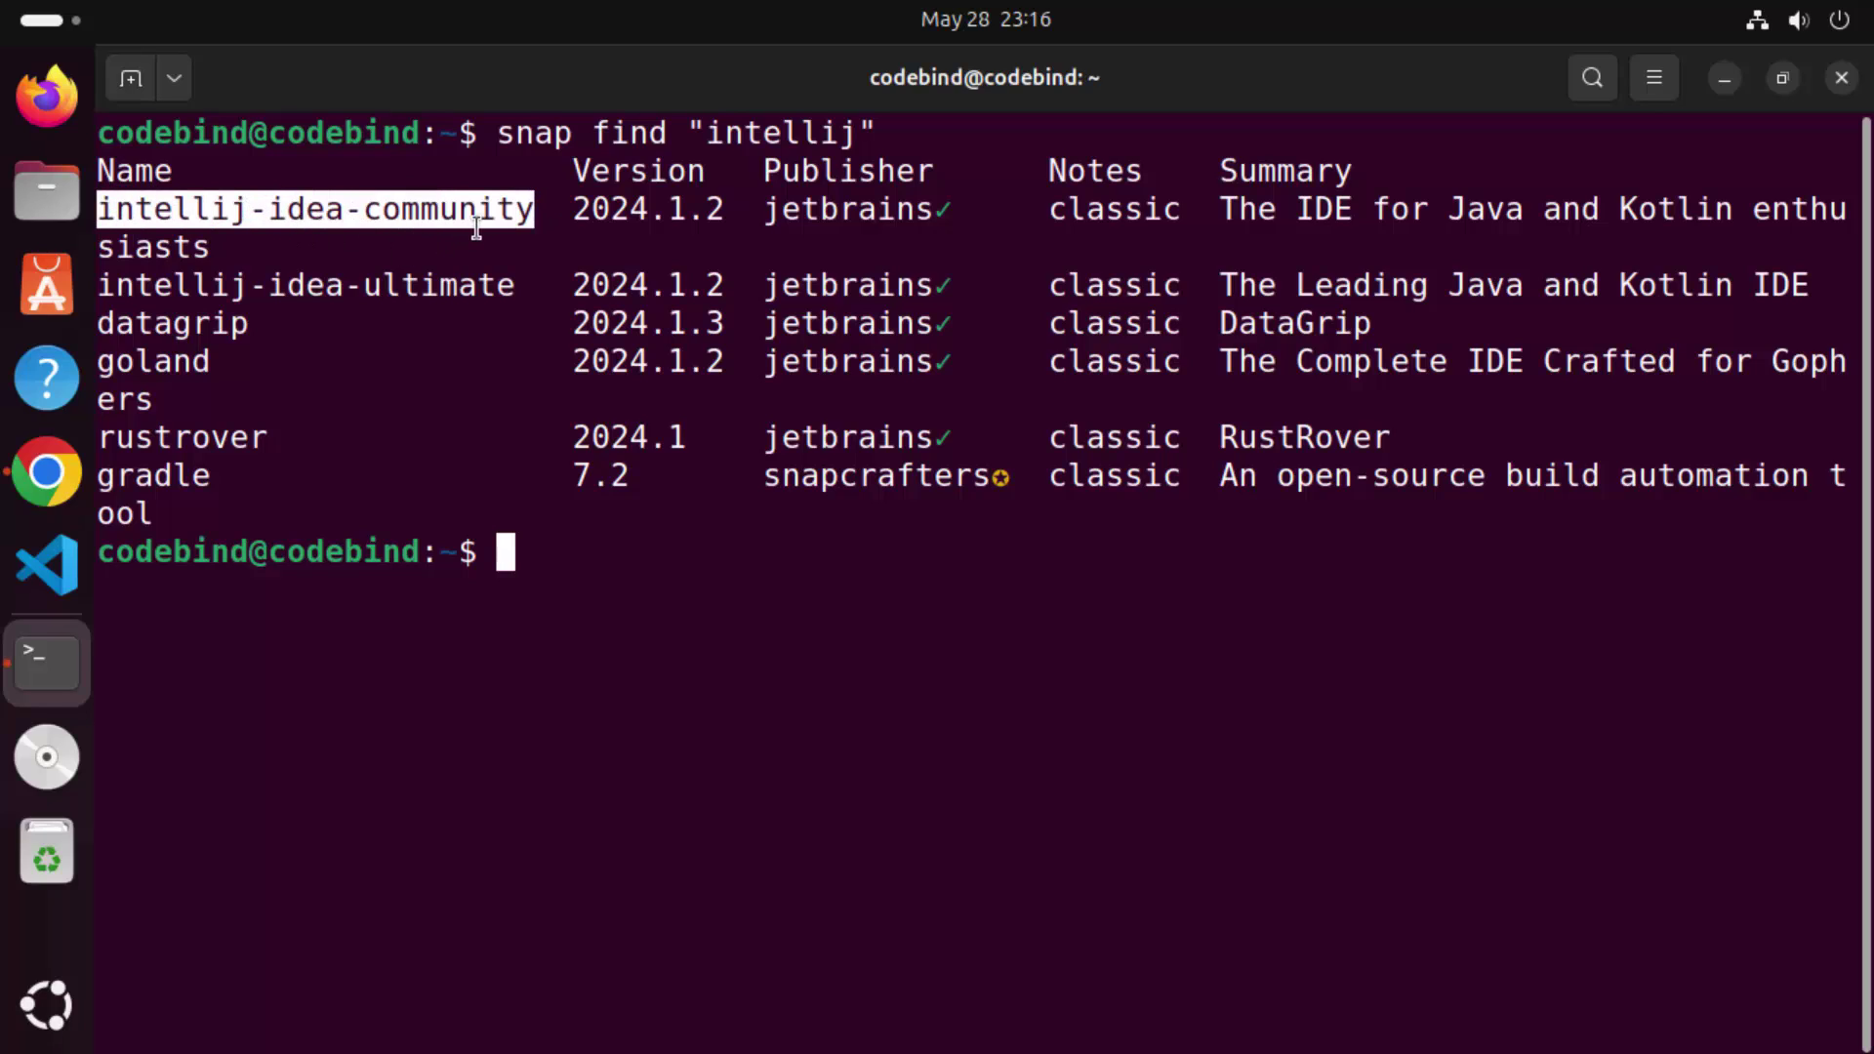
Switch to Chrome and open the Snapcraft page for IntelliJ IDEA Community Edition from the "snap intellij" search results
left_click(78, 484)
left_click(534, 87)
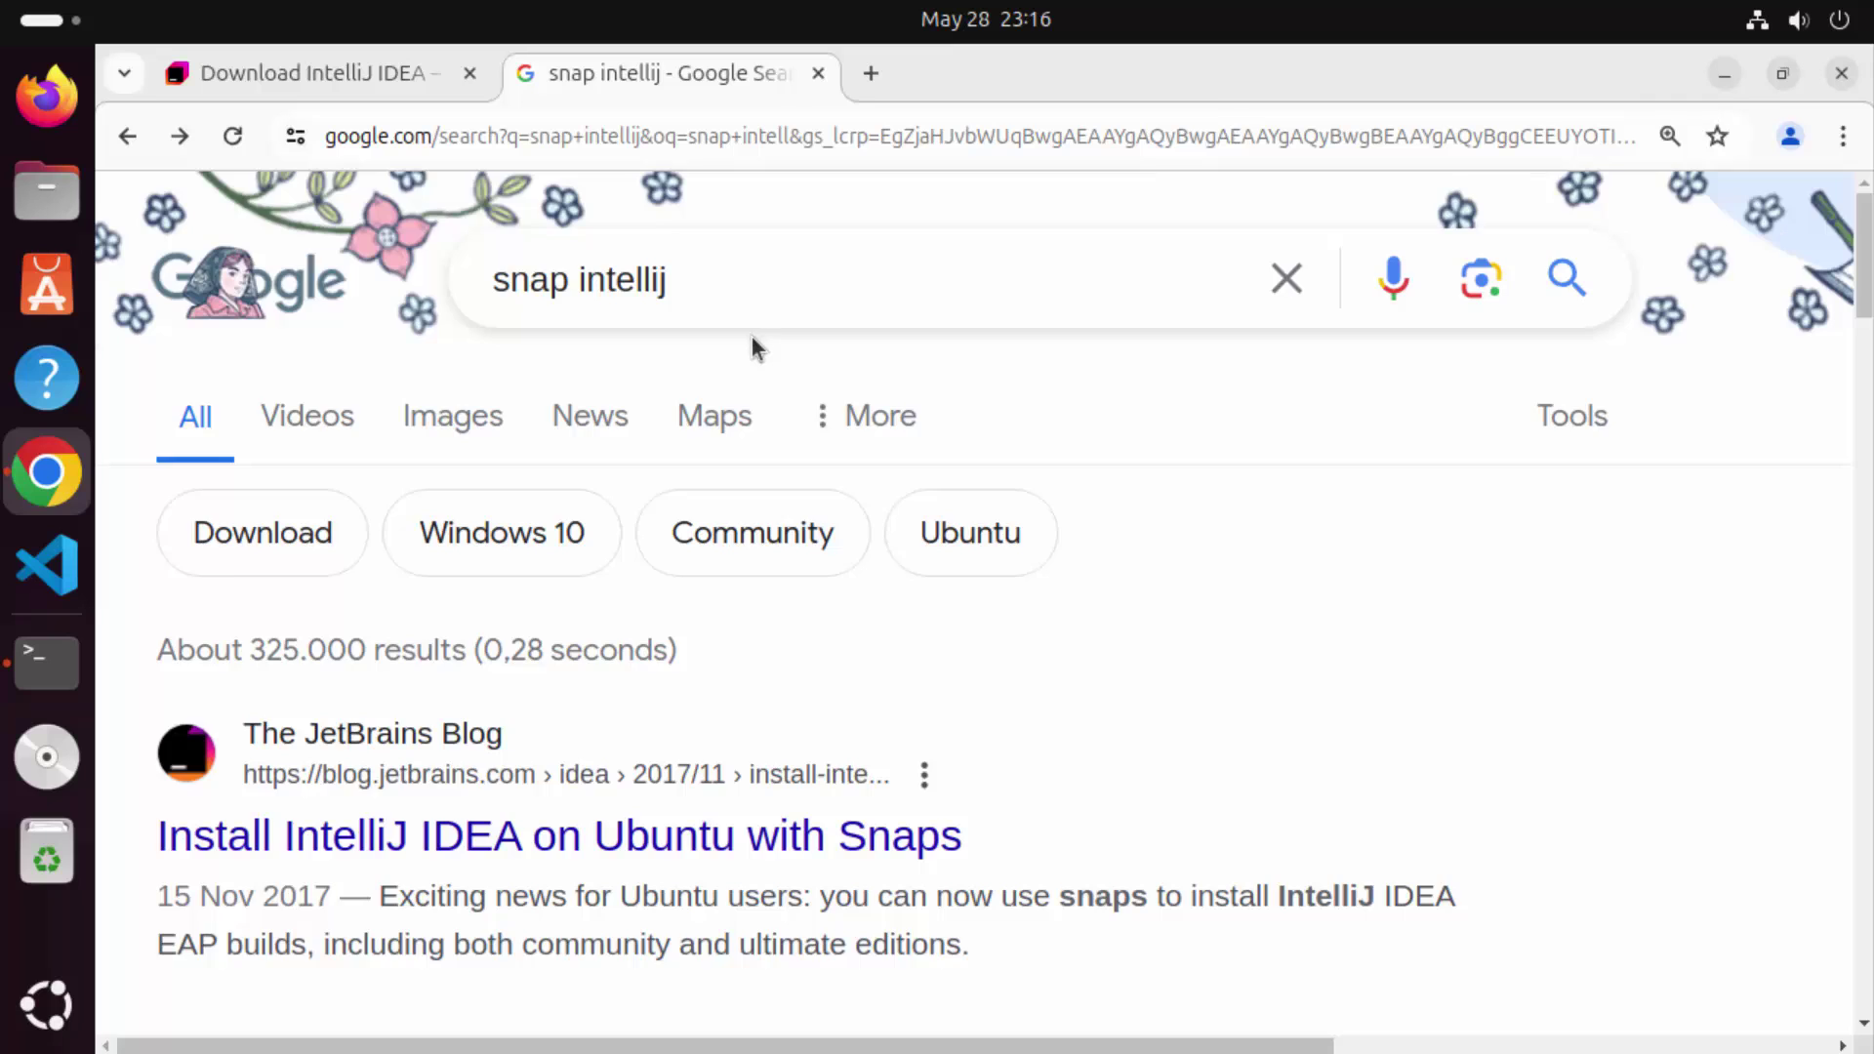
scroll(753, 347, "down", 3)
scroll(756, 347, "down", 3)
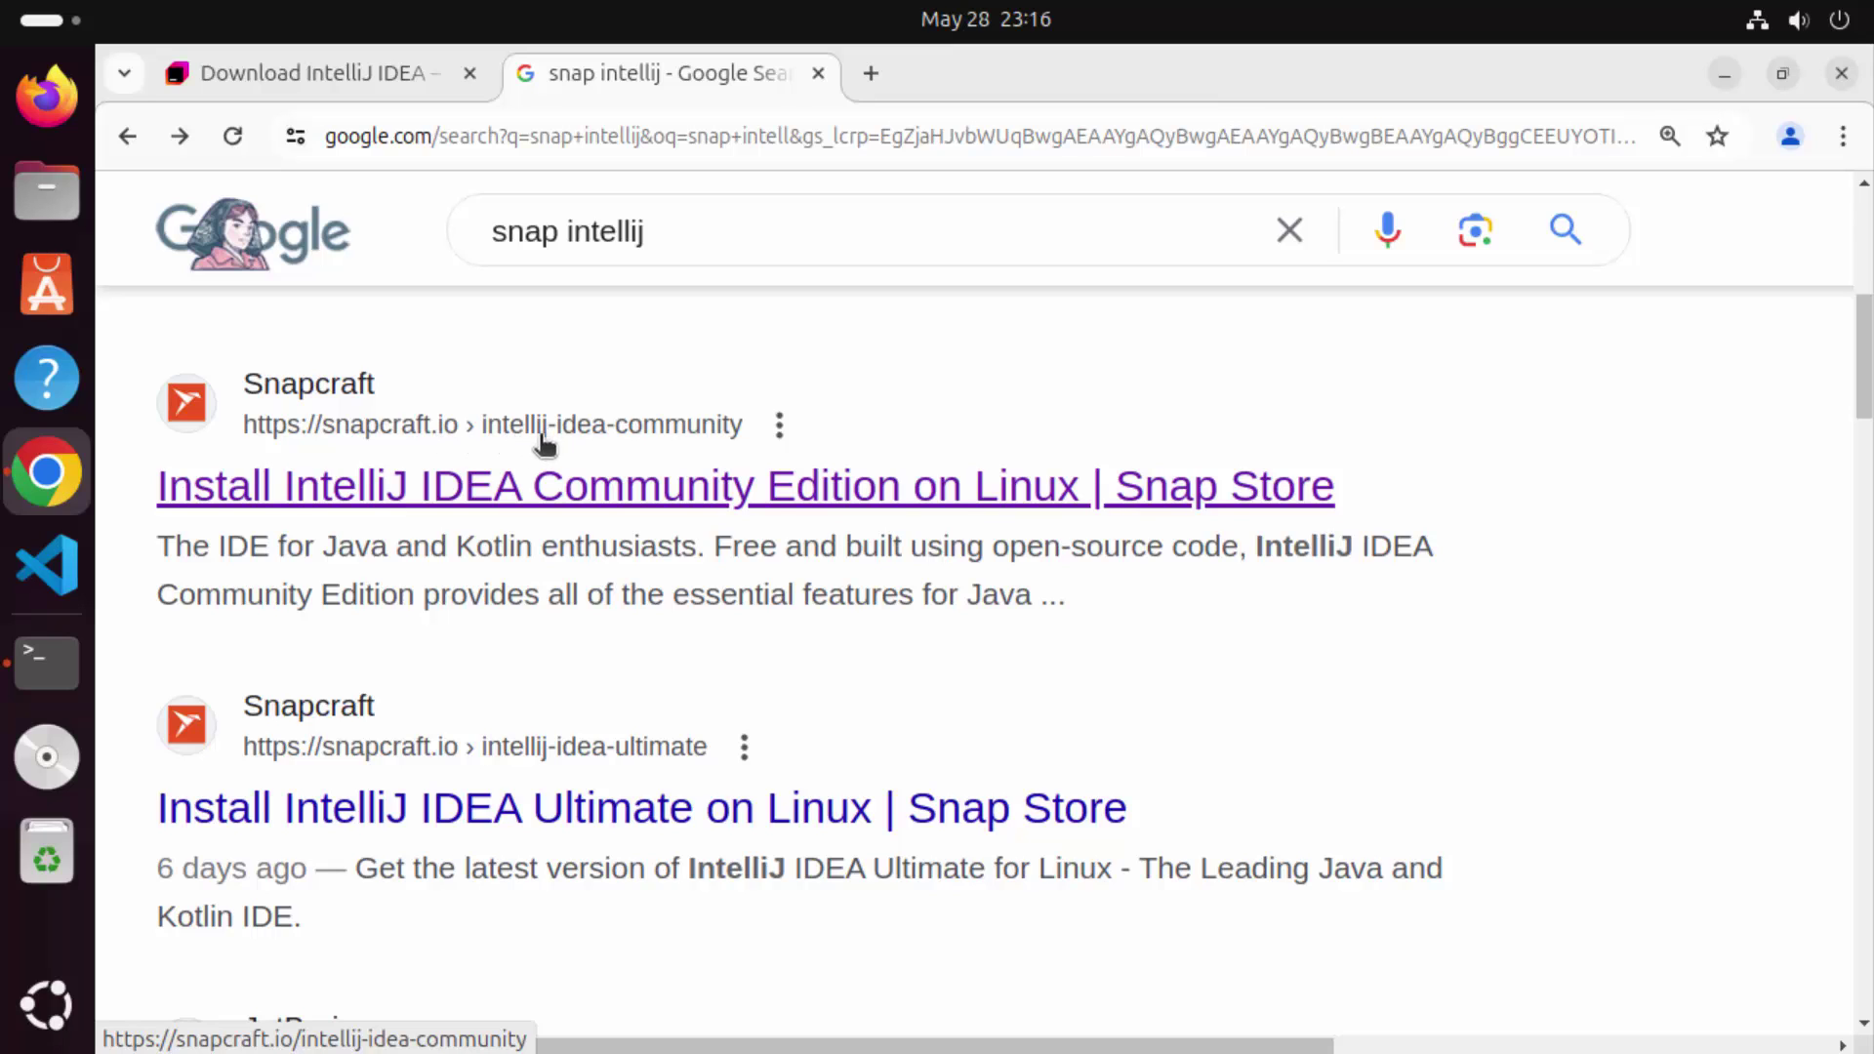
left_click(593, 498)
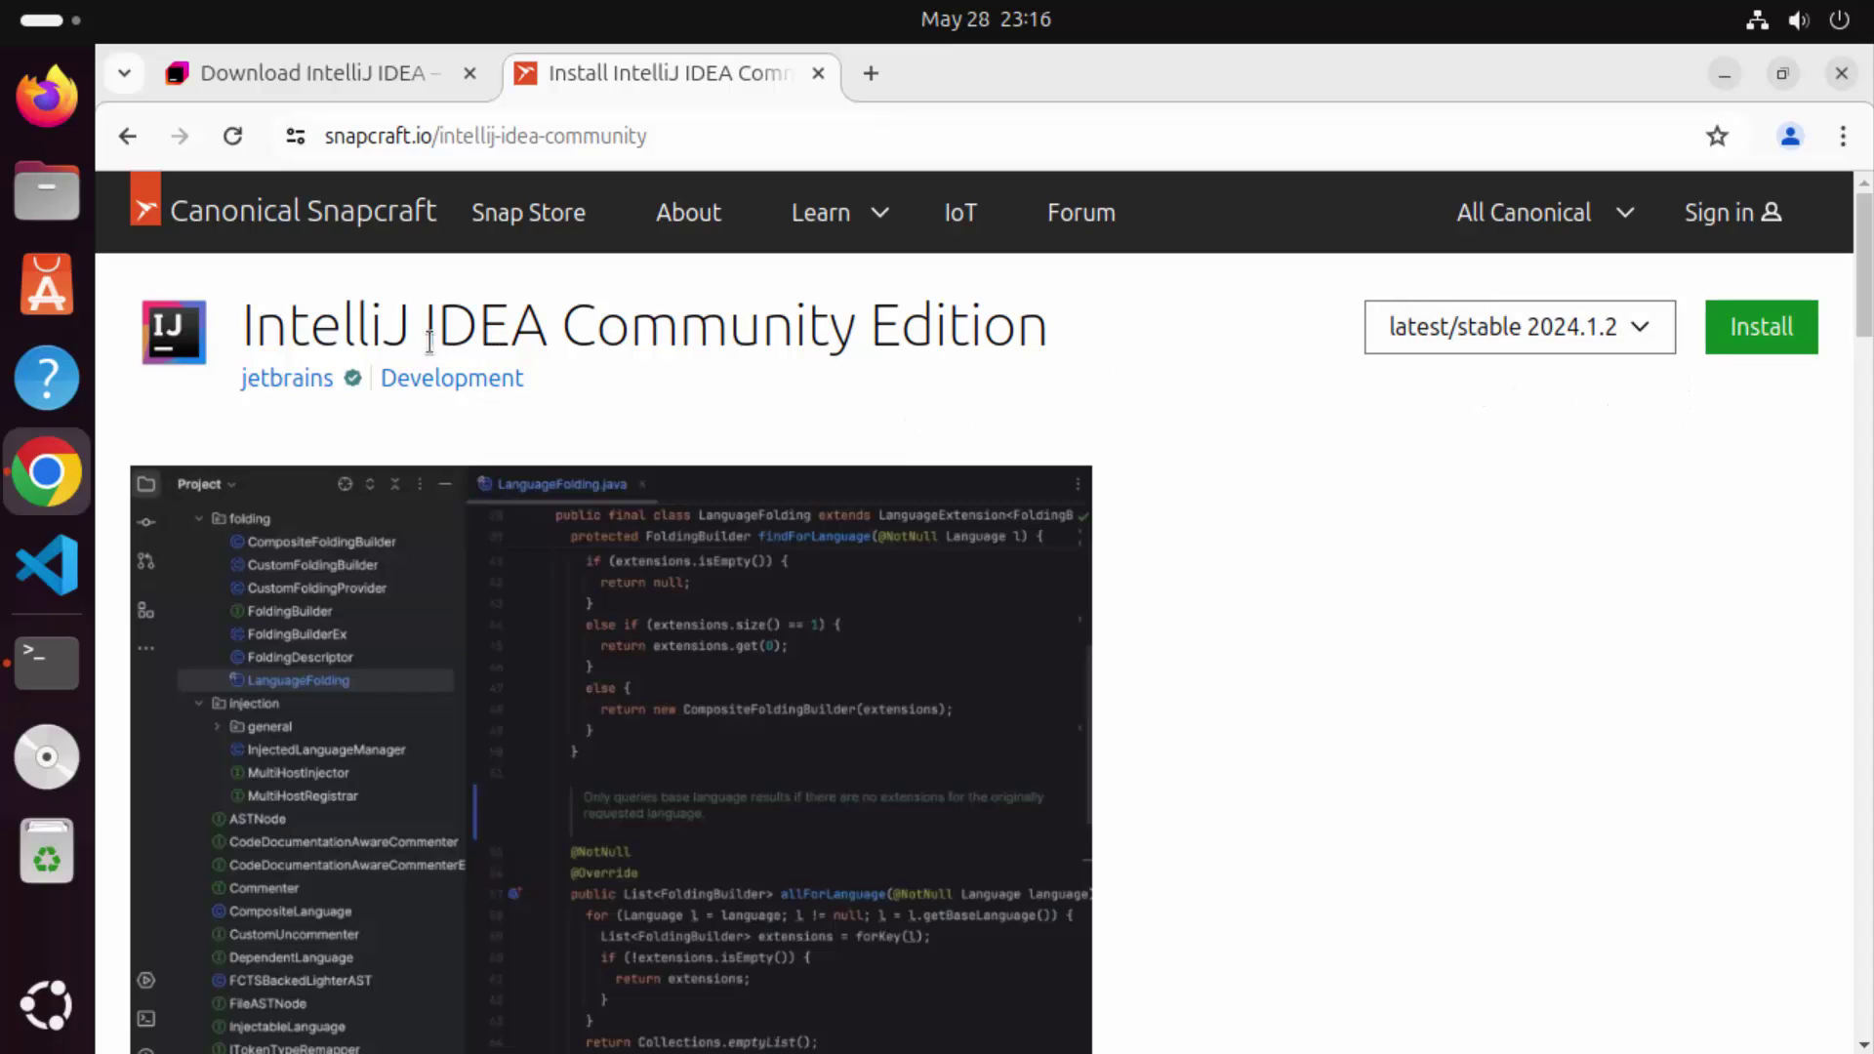
Show the install options for IntelliJ IDEA Community Edition and copy the command sudo snap install intellij-idea-community --classic
left_click(1793, 349)
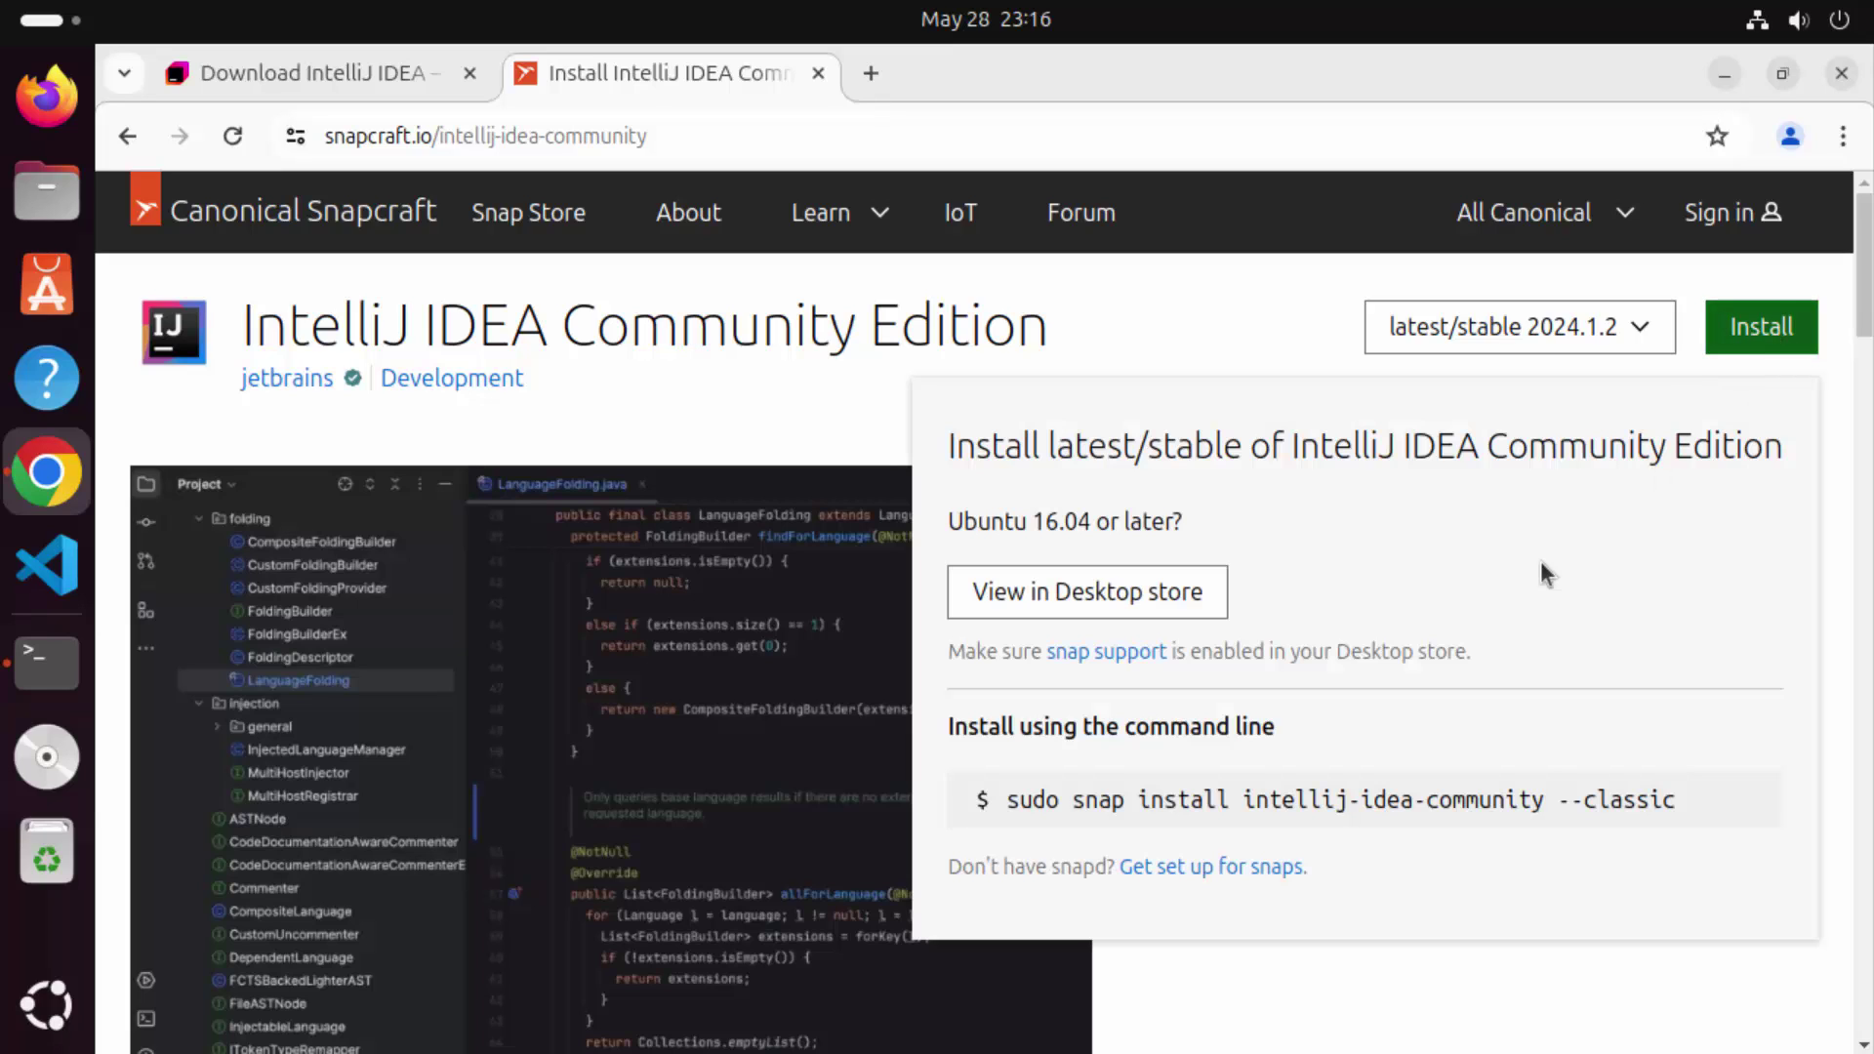
left_click_drag(1019, 798, 1388, 796)
left_click(1610, 802)
left_click_drag(1695, 807, 1321, 789)
left_click(1011, 800)
left_click_drag(1005, 798, 1676, 796)
key("ctrl+c")
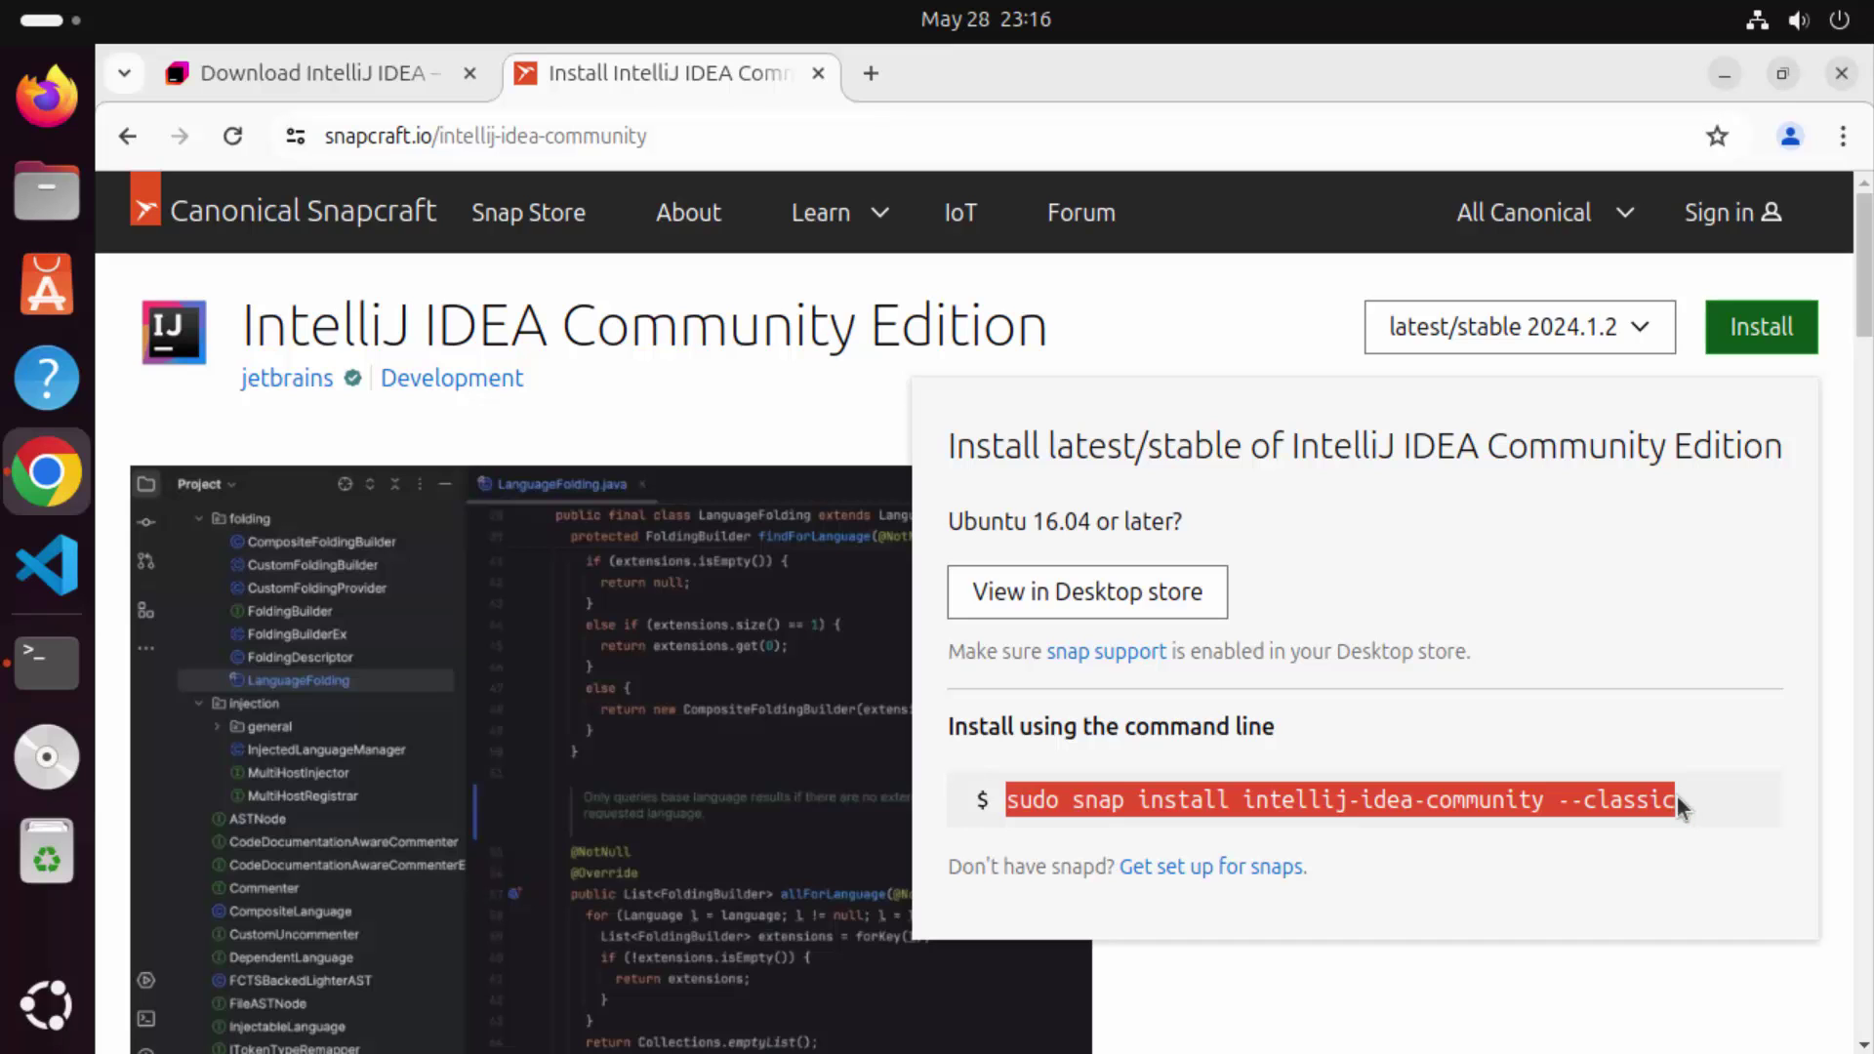
Switch to the Terminal, run sudo snap install intellij-idea-community --classic with the sudo password, and check the installation output
left_click(61, 673)
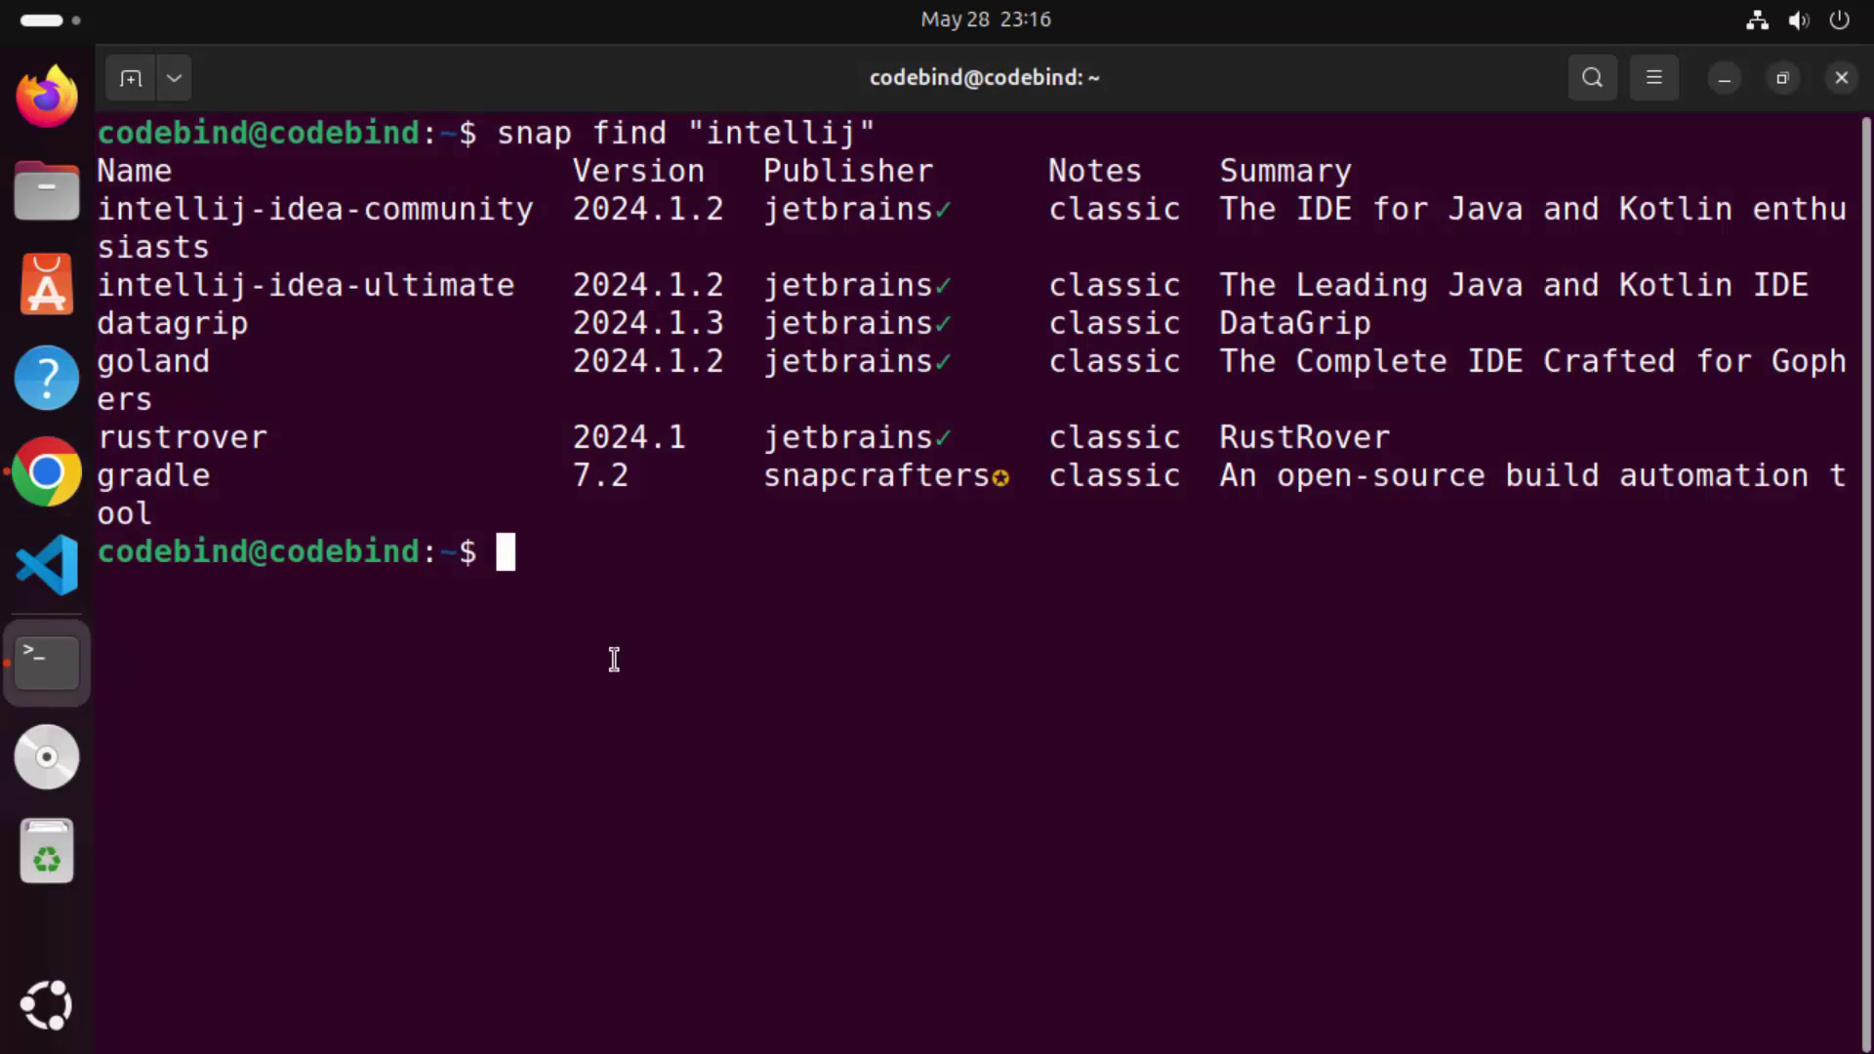
key("ctrl+shift+v")
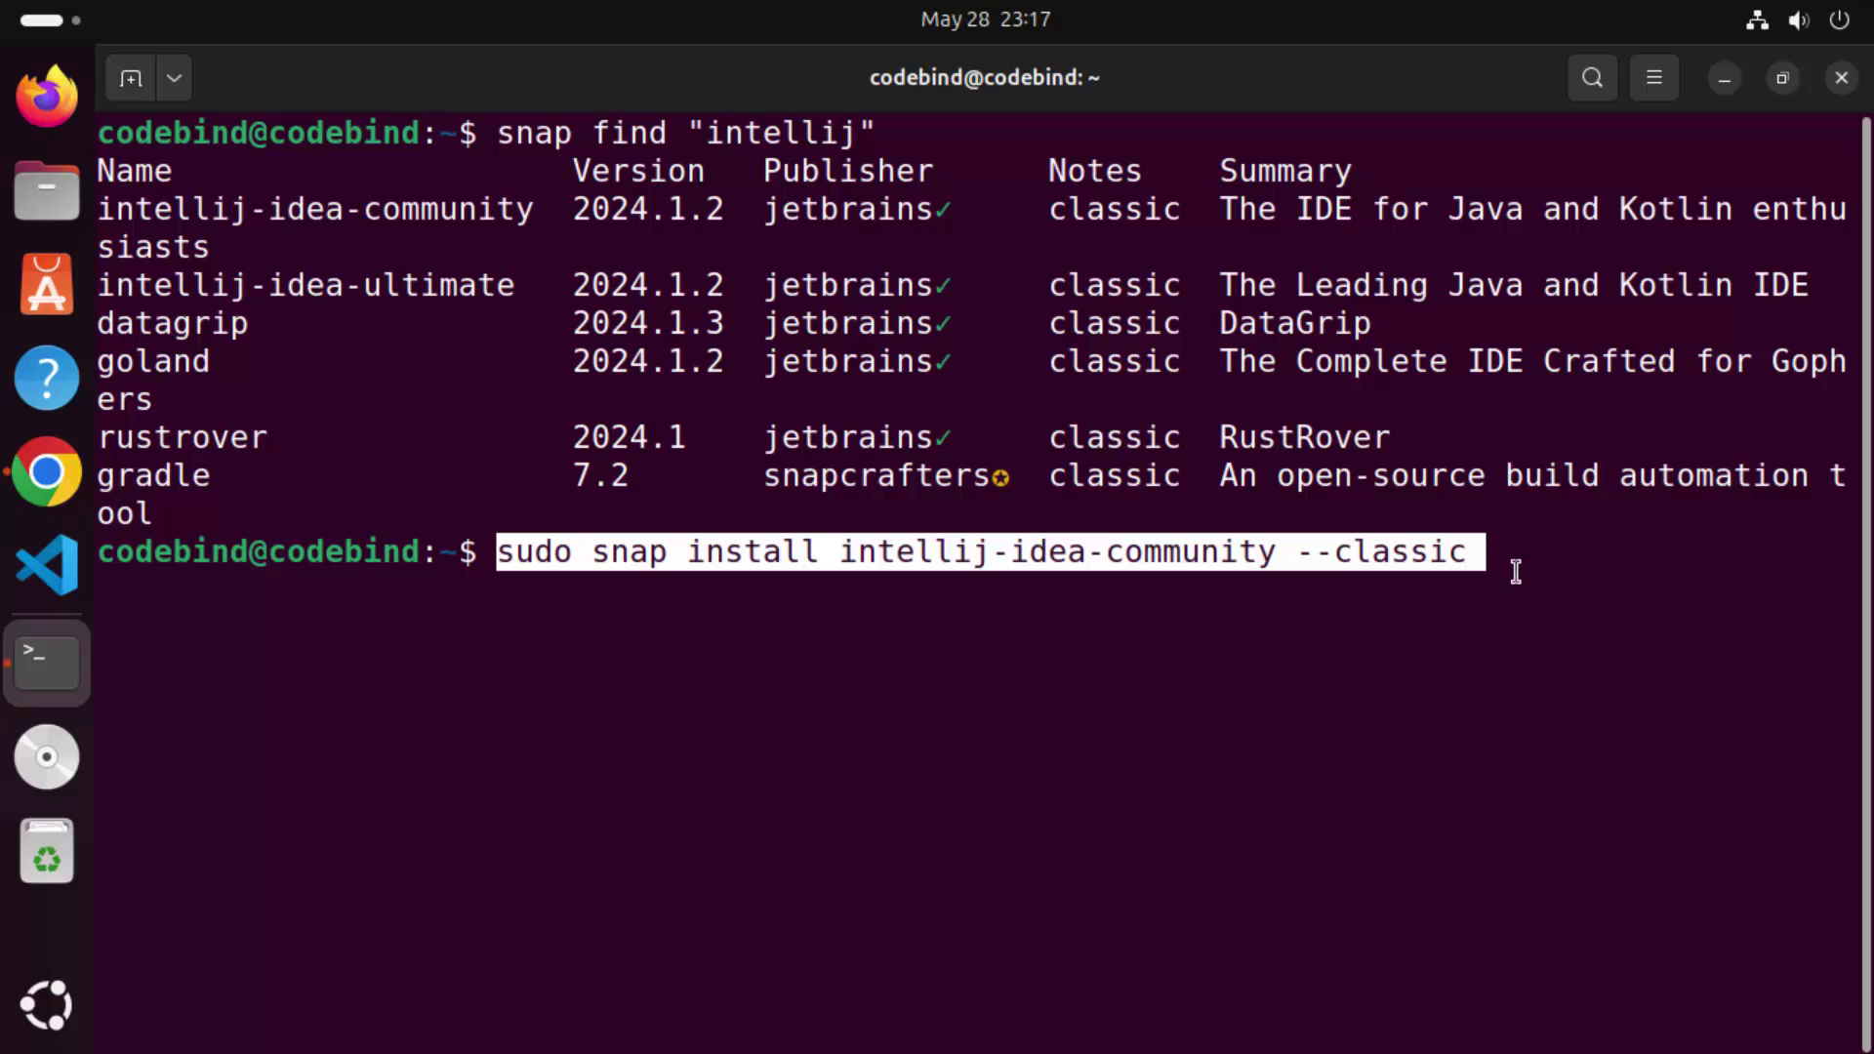
key("Return")
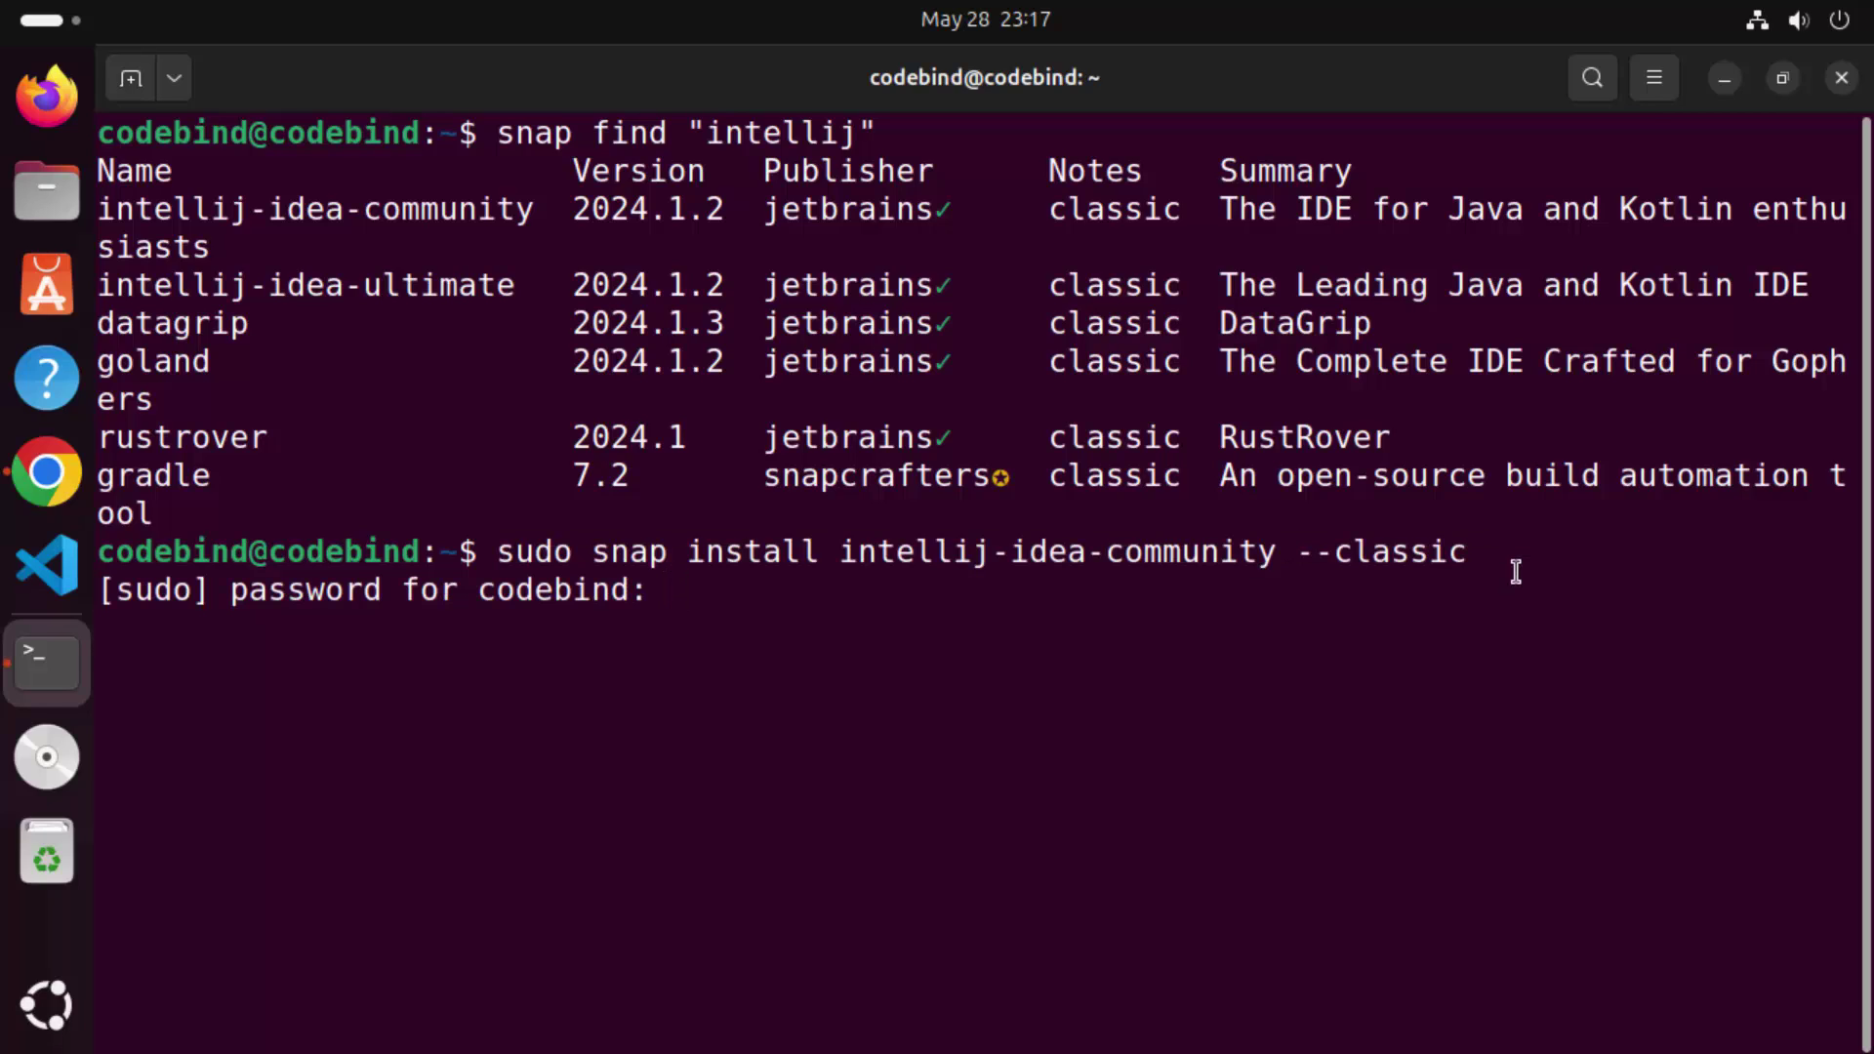
key("Return")
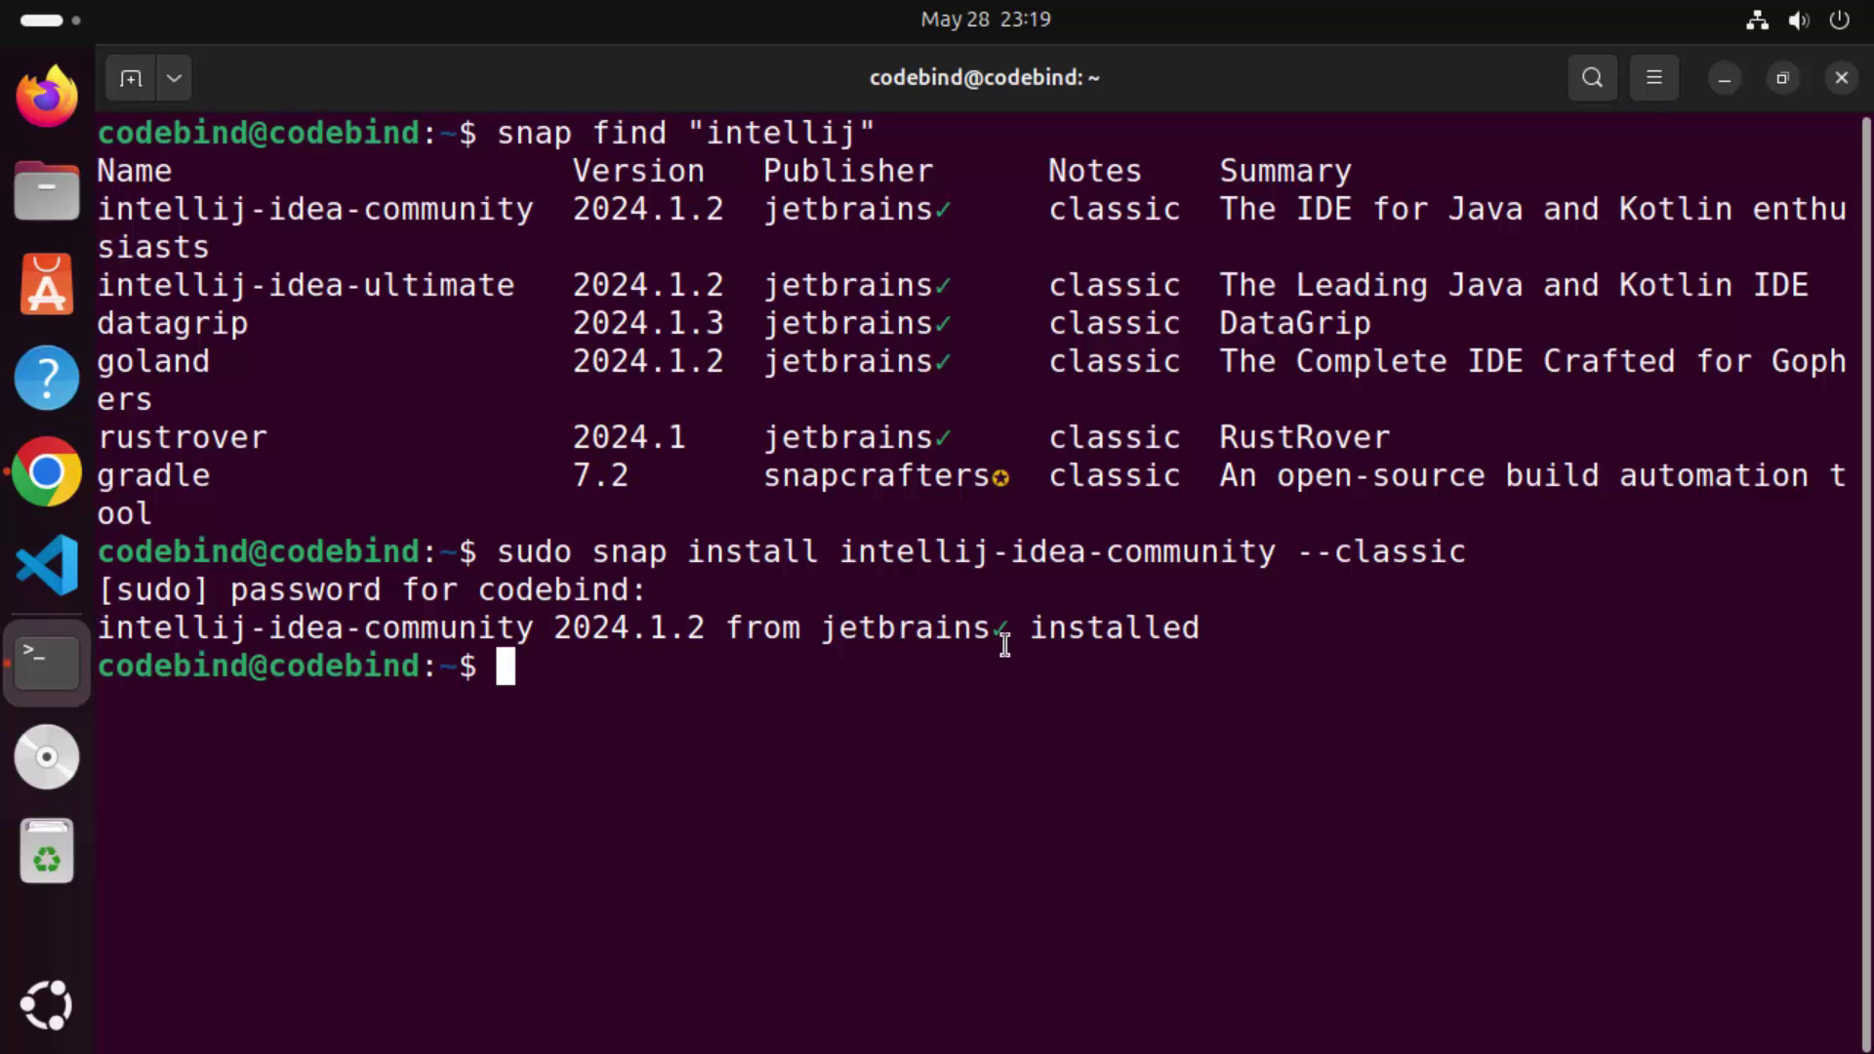
left_click_drag(1200, 629, 718, 626)
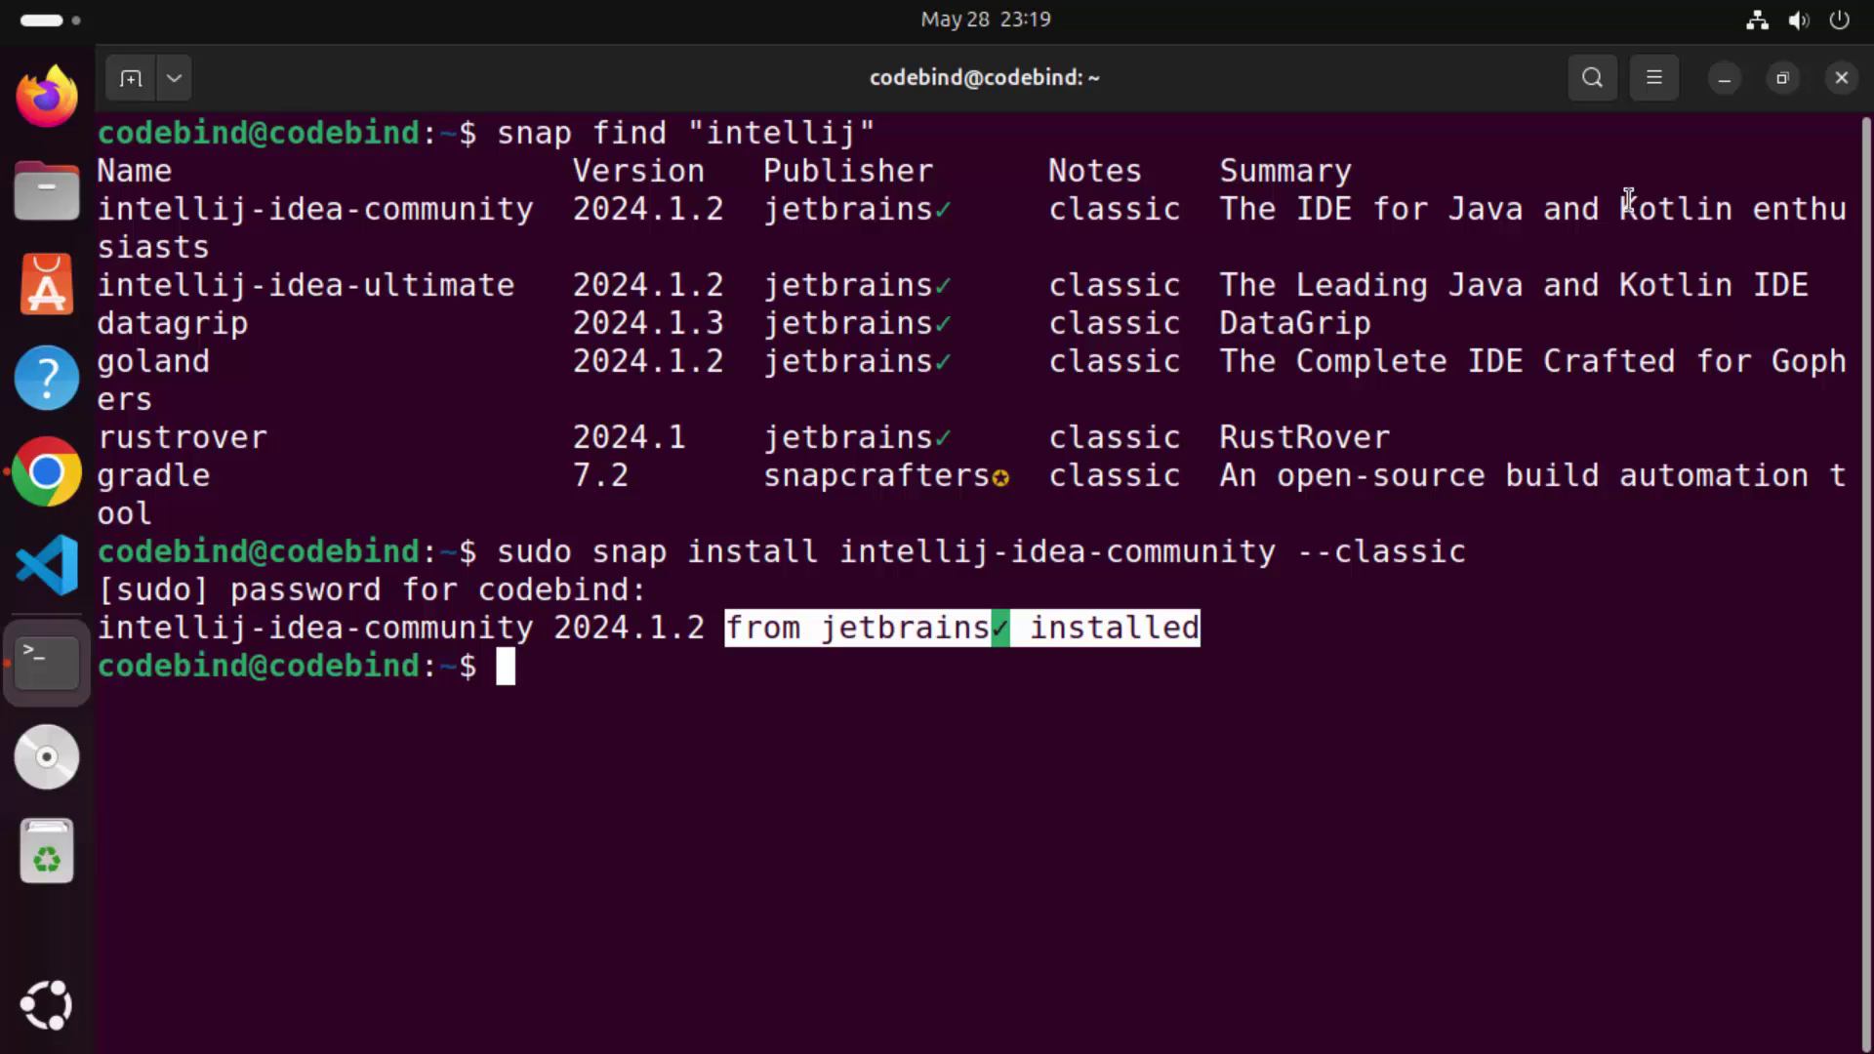
Minimize the Terminal, search the installed applications for "inte" and launch IntelliJ IDEA Community Edition
left_click(1726, 89)
left_click(1726, 90)
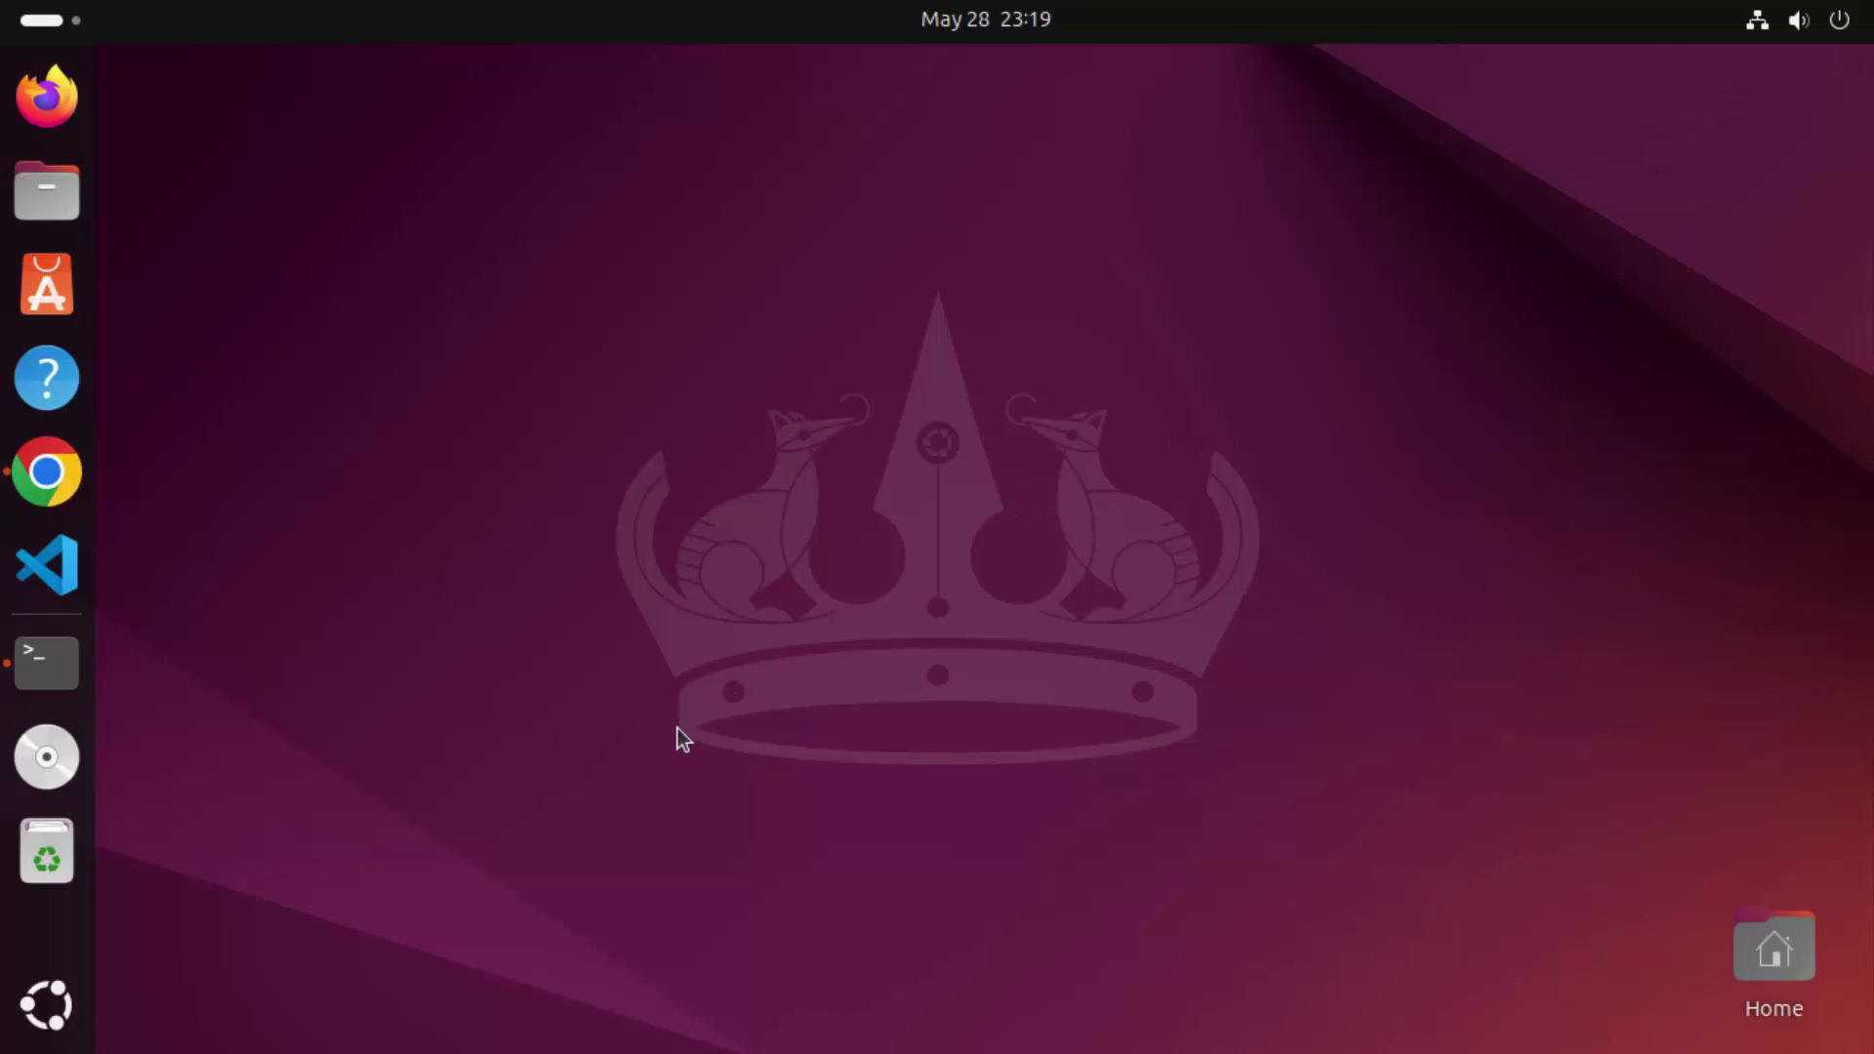
left_click(49, 1015)
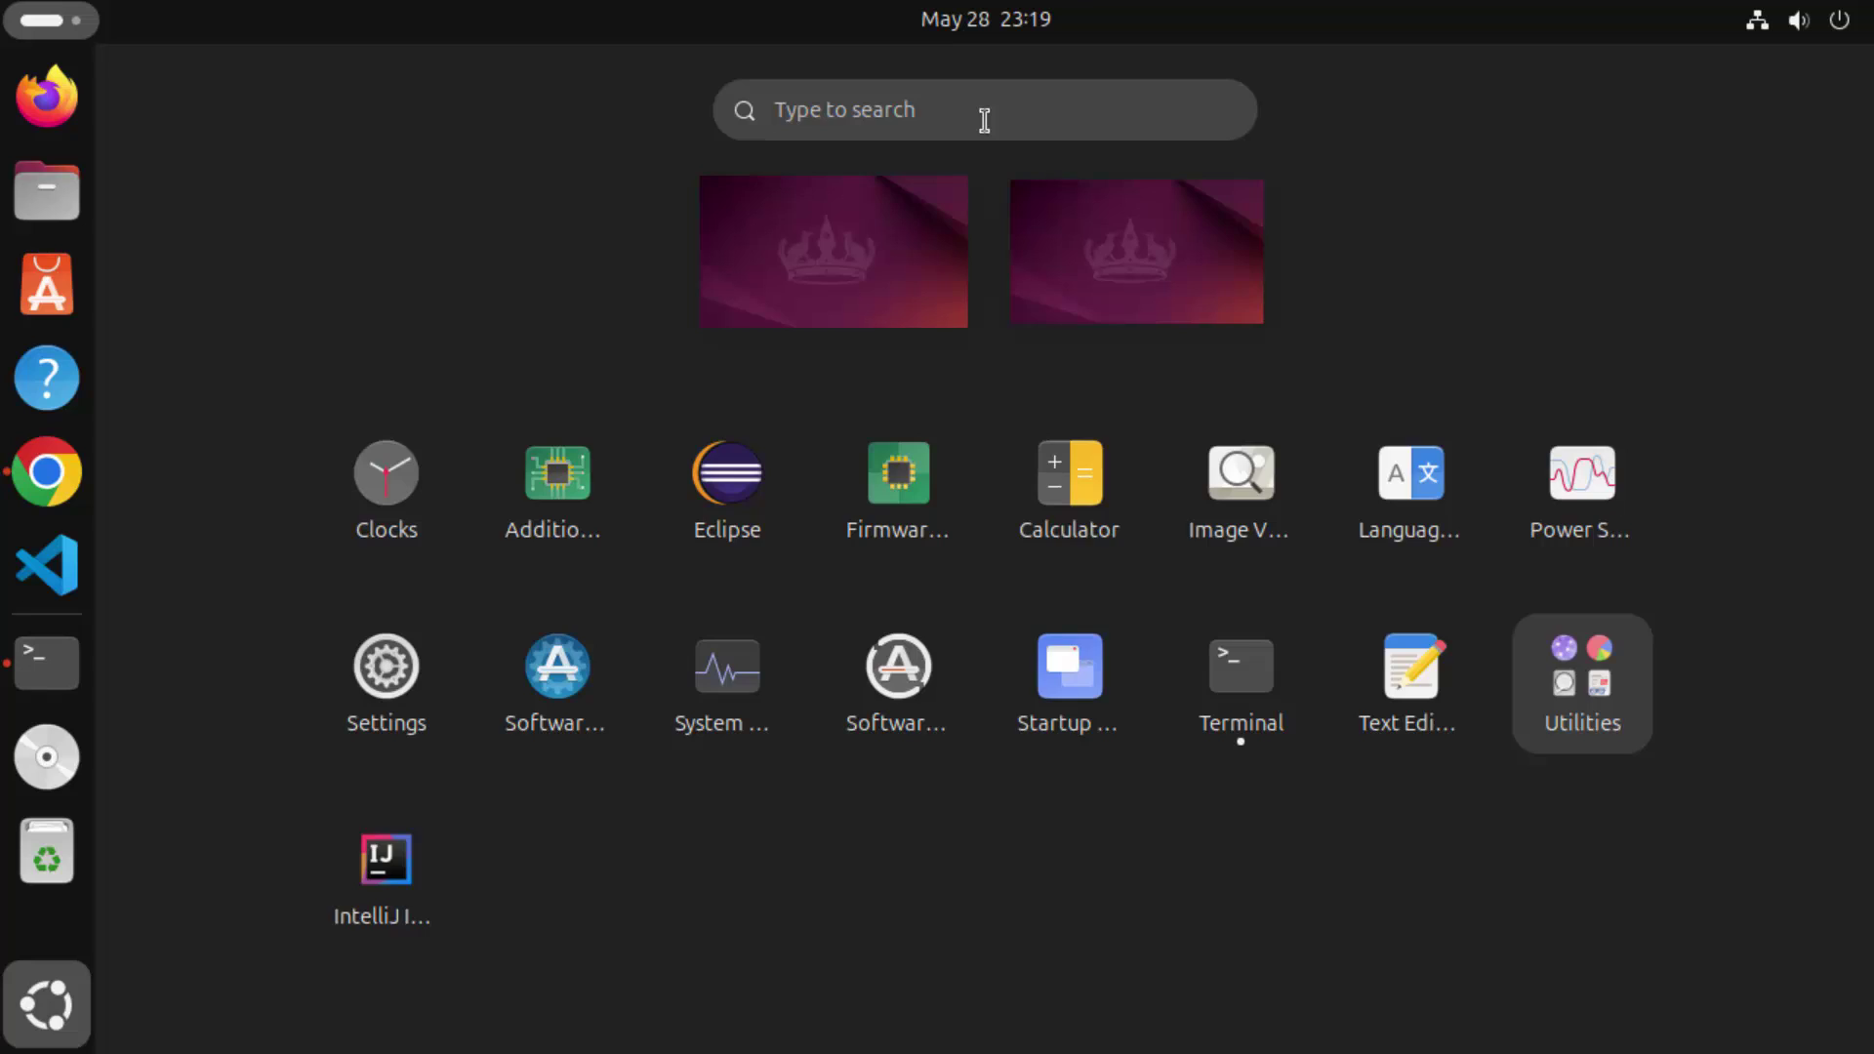
type("inte")
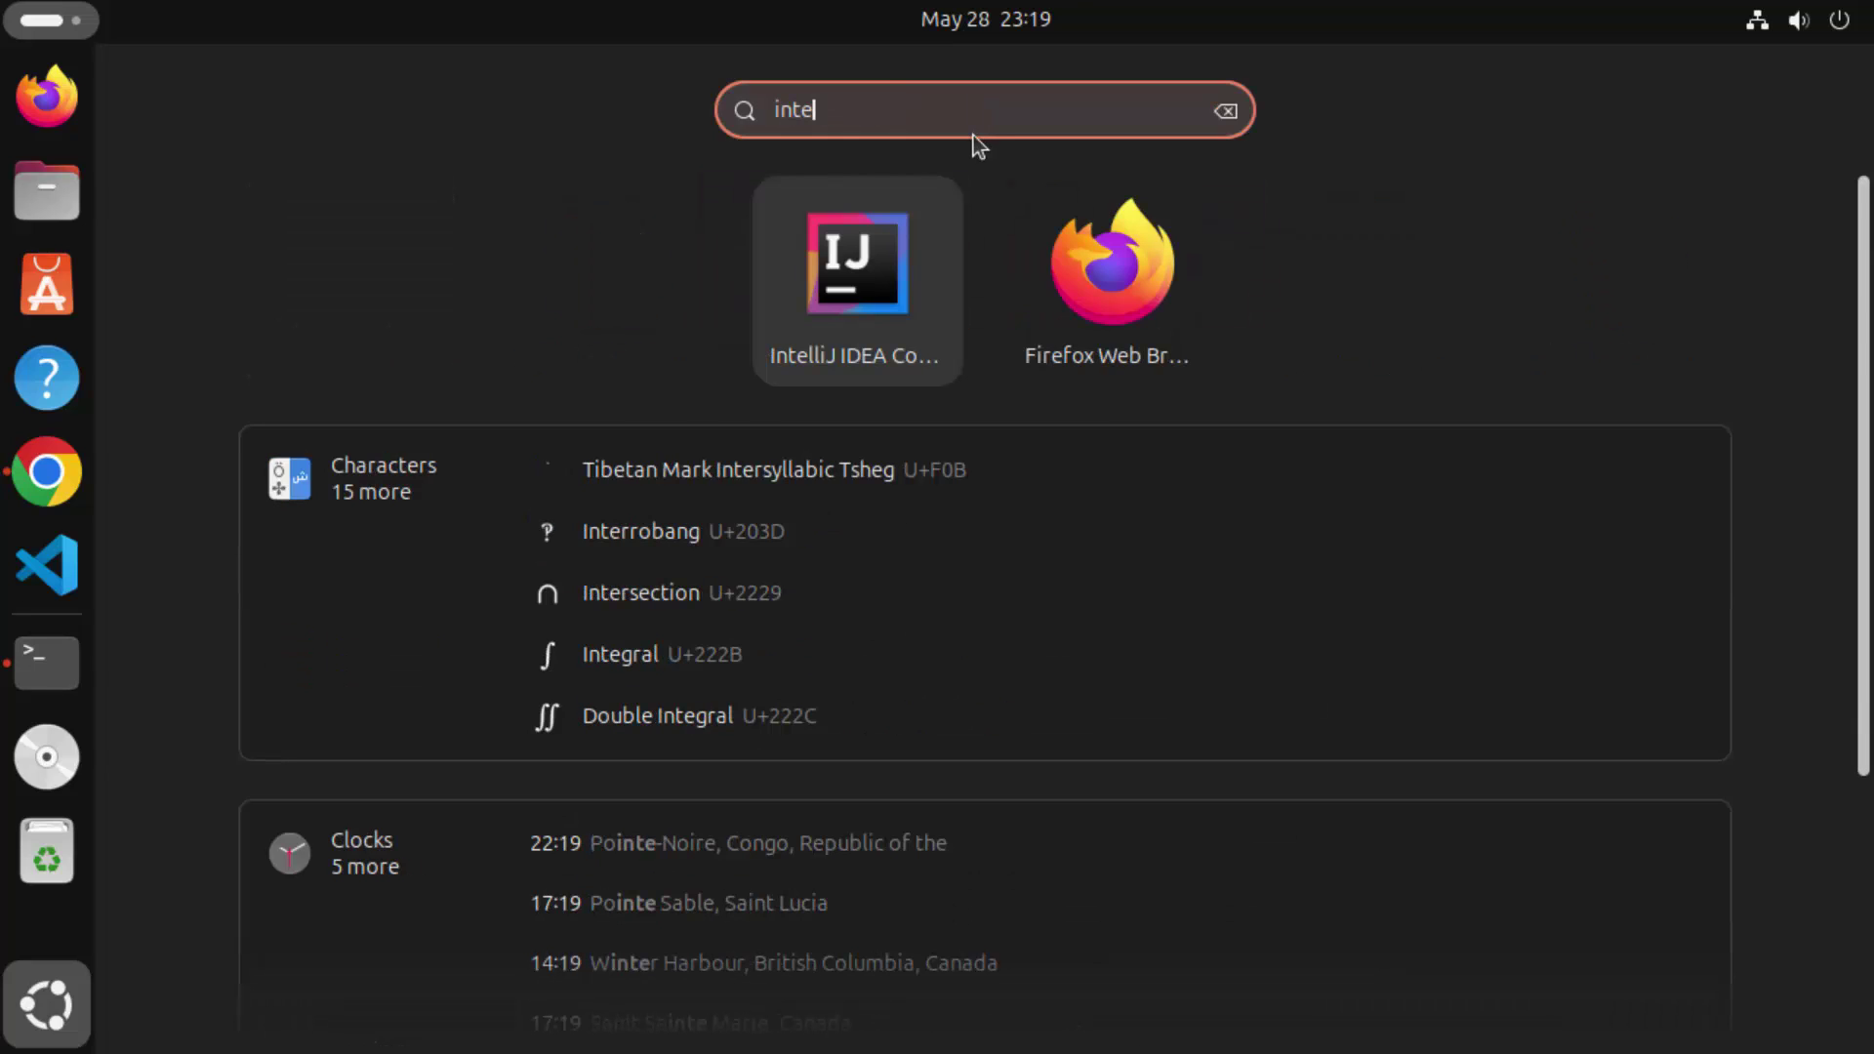
left_click(881, 304)
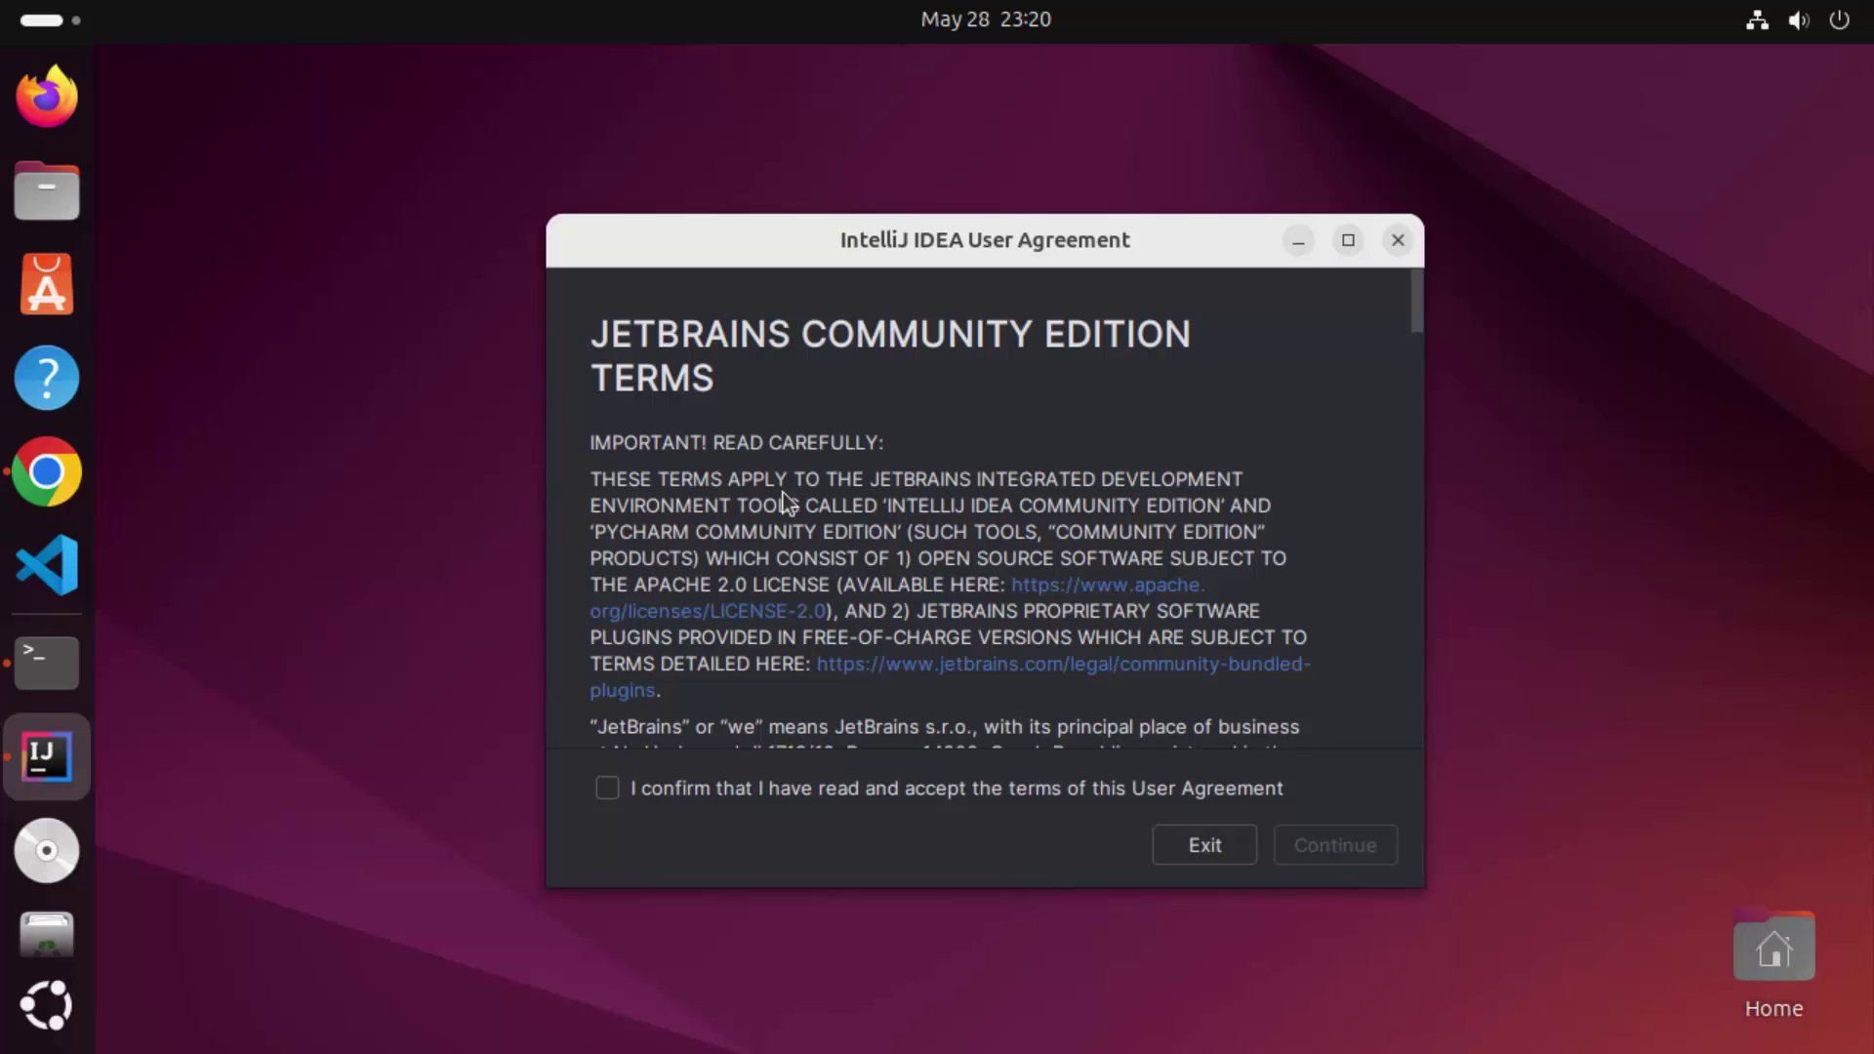
Read through the JetBrains Community Edition terms, accept the User Agreement and continue
scroll(757, 513, "down", 10)
scroll(763, 513, "down", 10)
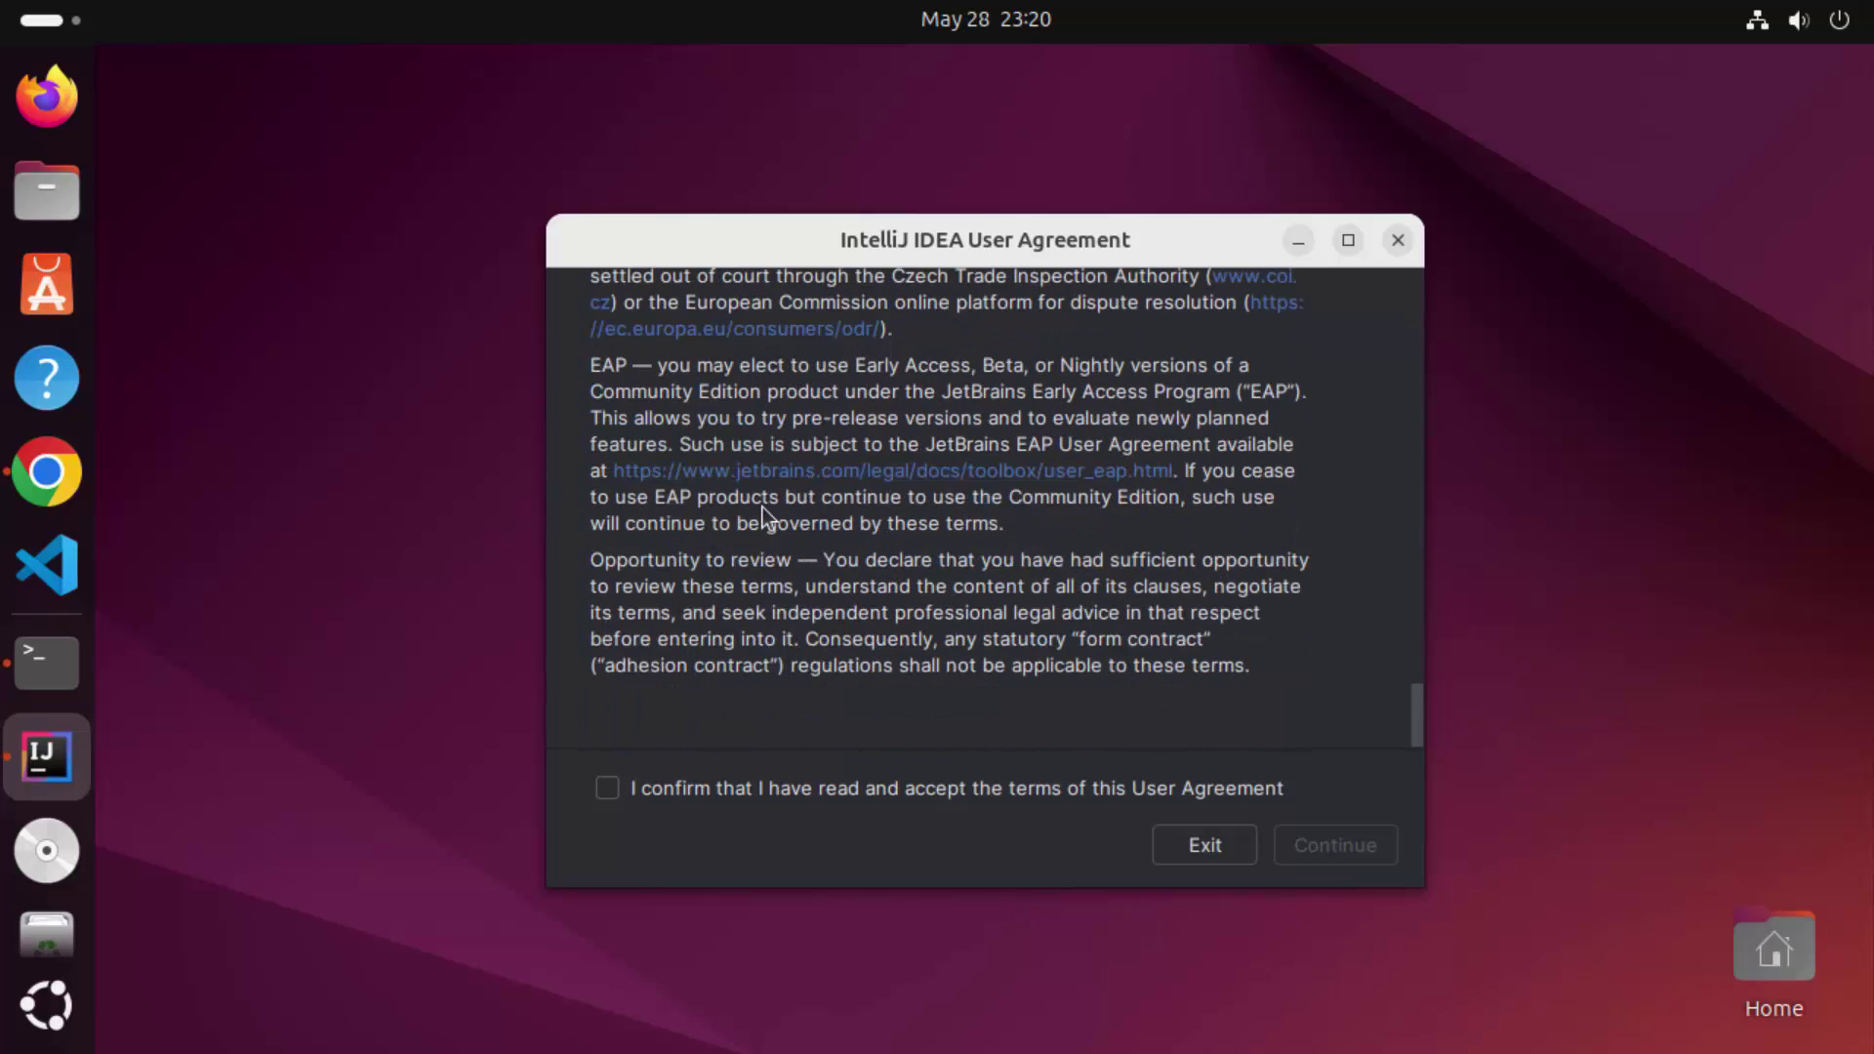
left_click(609, 789)
left_click(1314, 851)
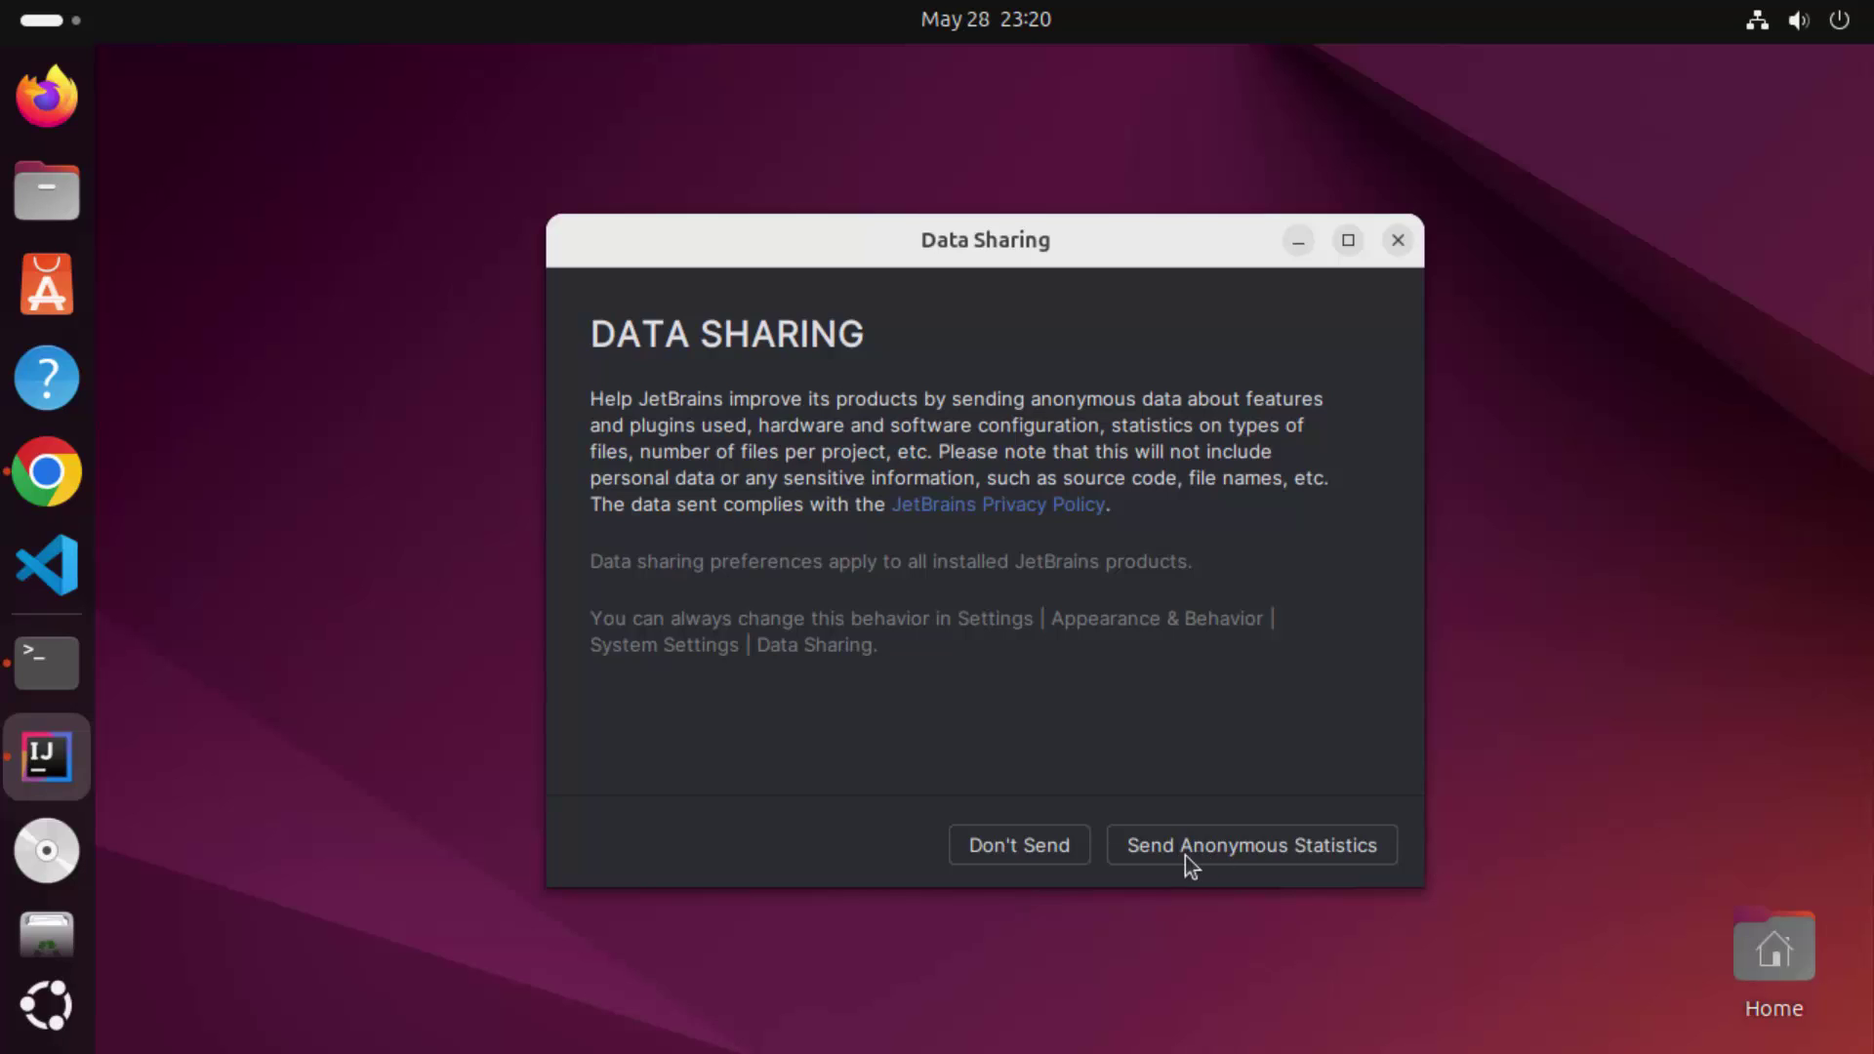
Decline sending anonymous statistics, skip importing settings and dismiss the welcome notification
left_click(1028, 846)
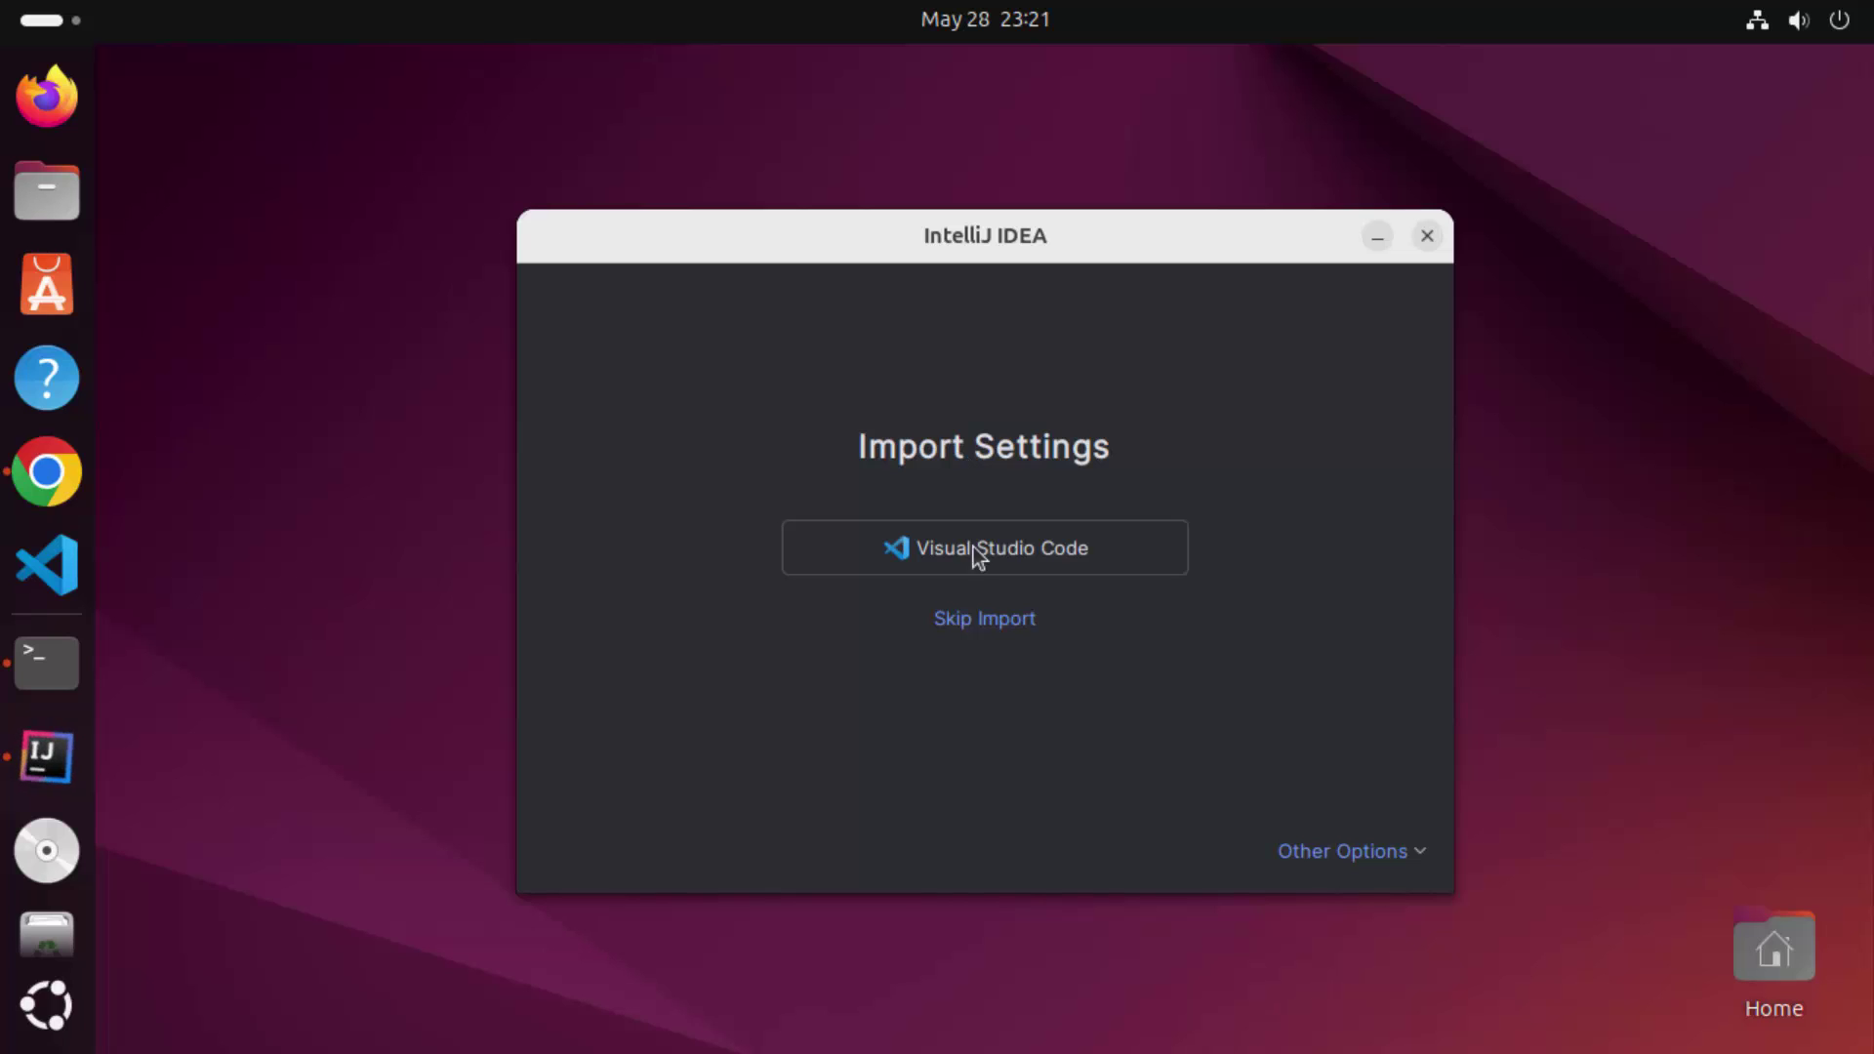
left_click(981, 621)
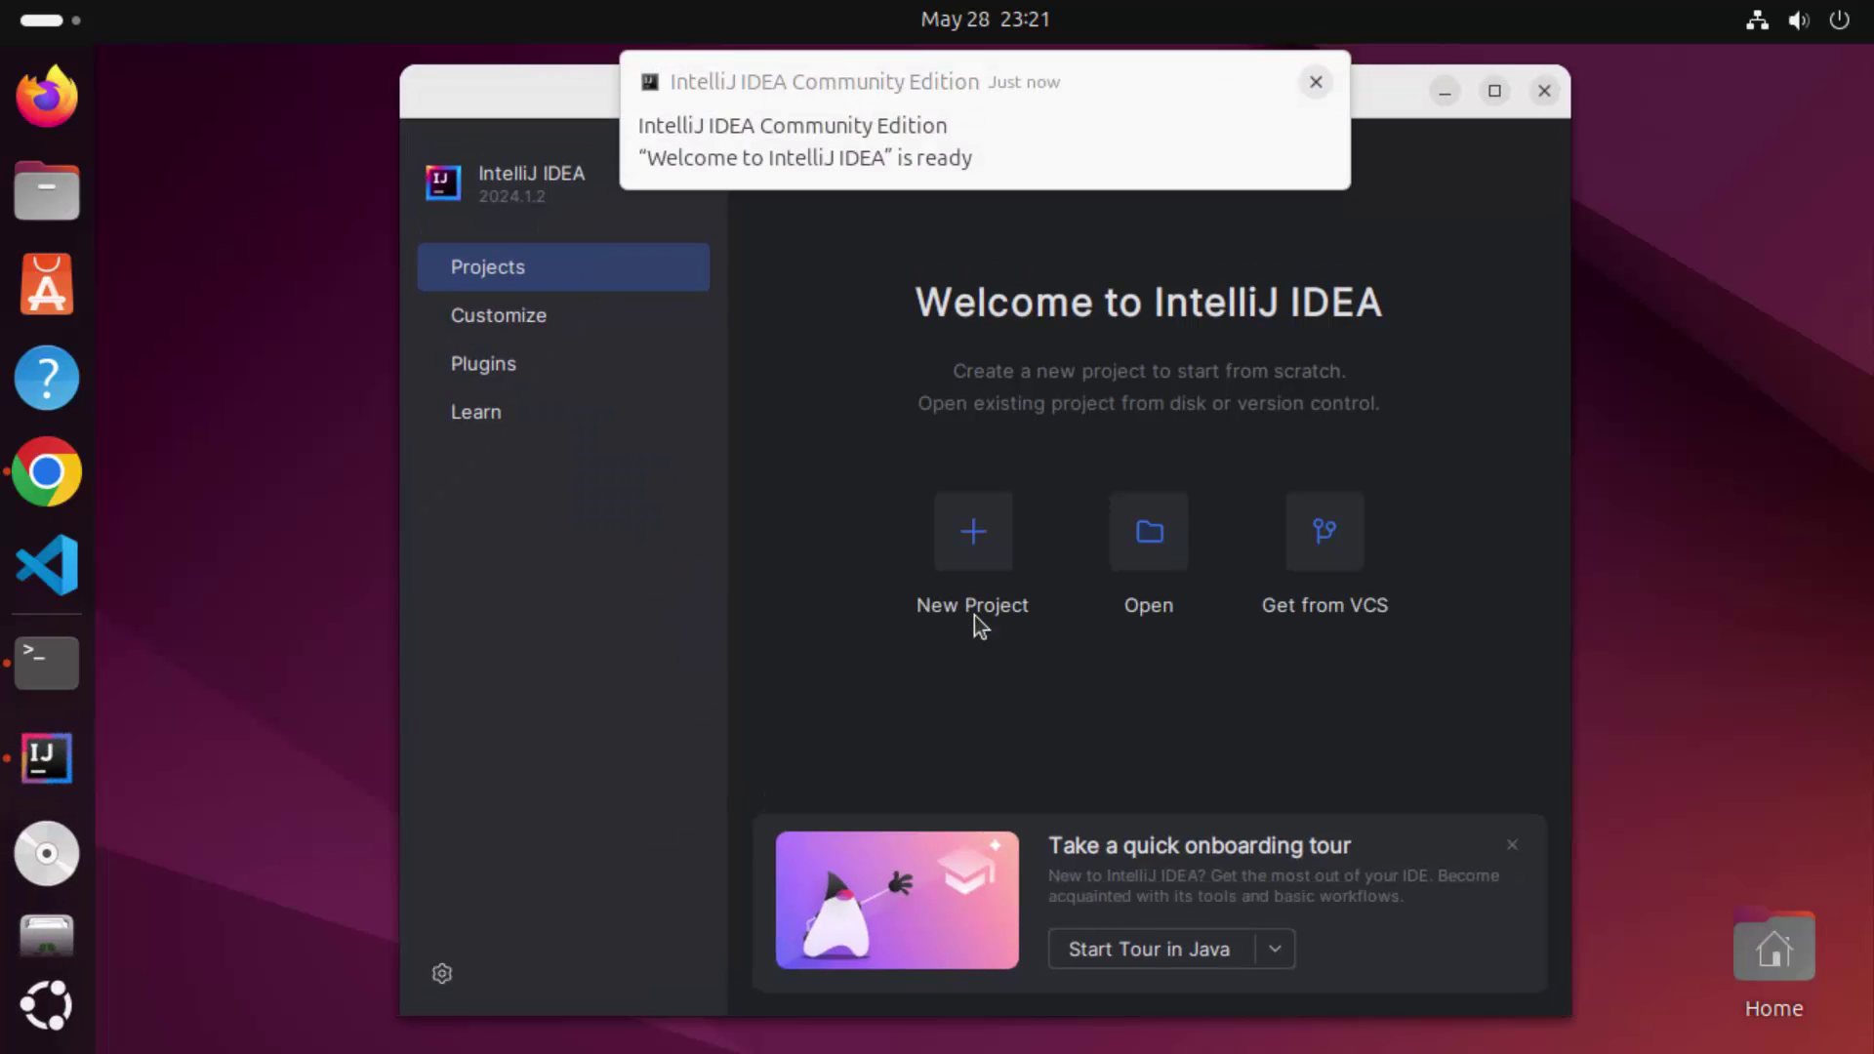
left_click(1313, 83)
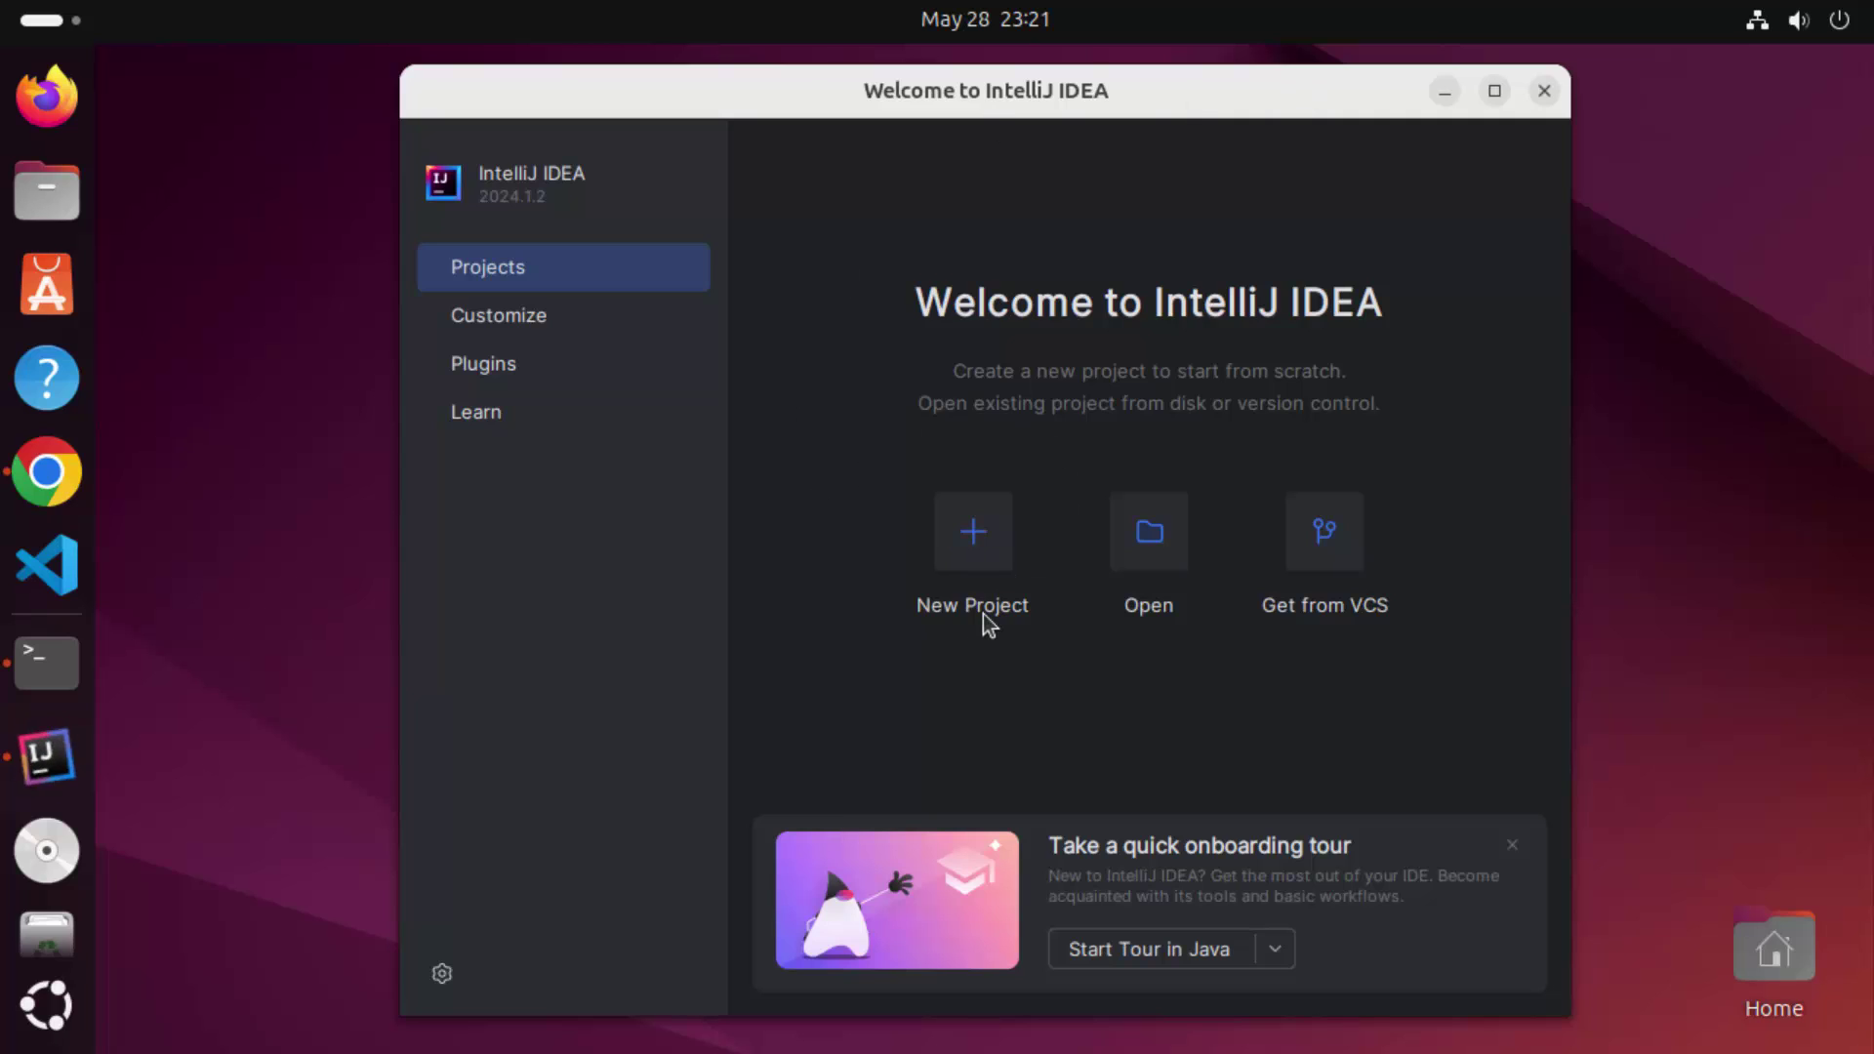
Start a new Java project and name it Hello
left_click(986, 543)
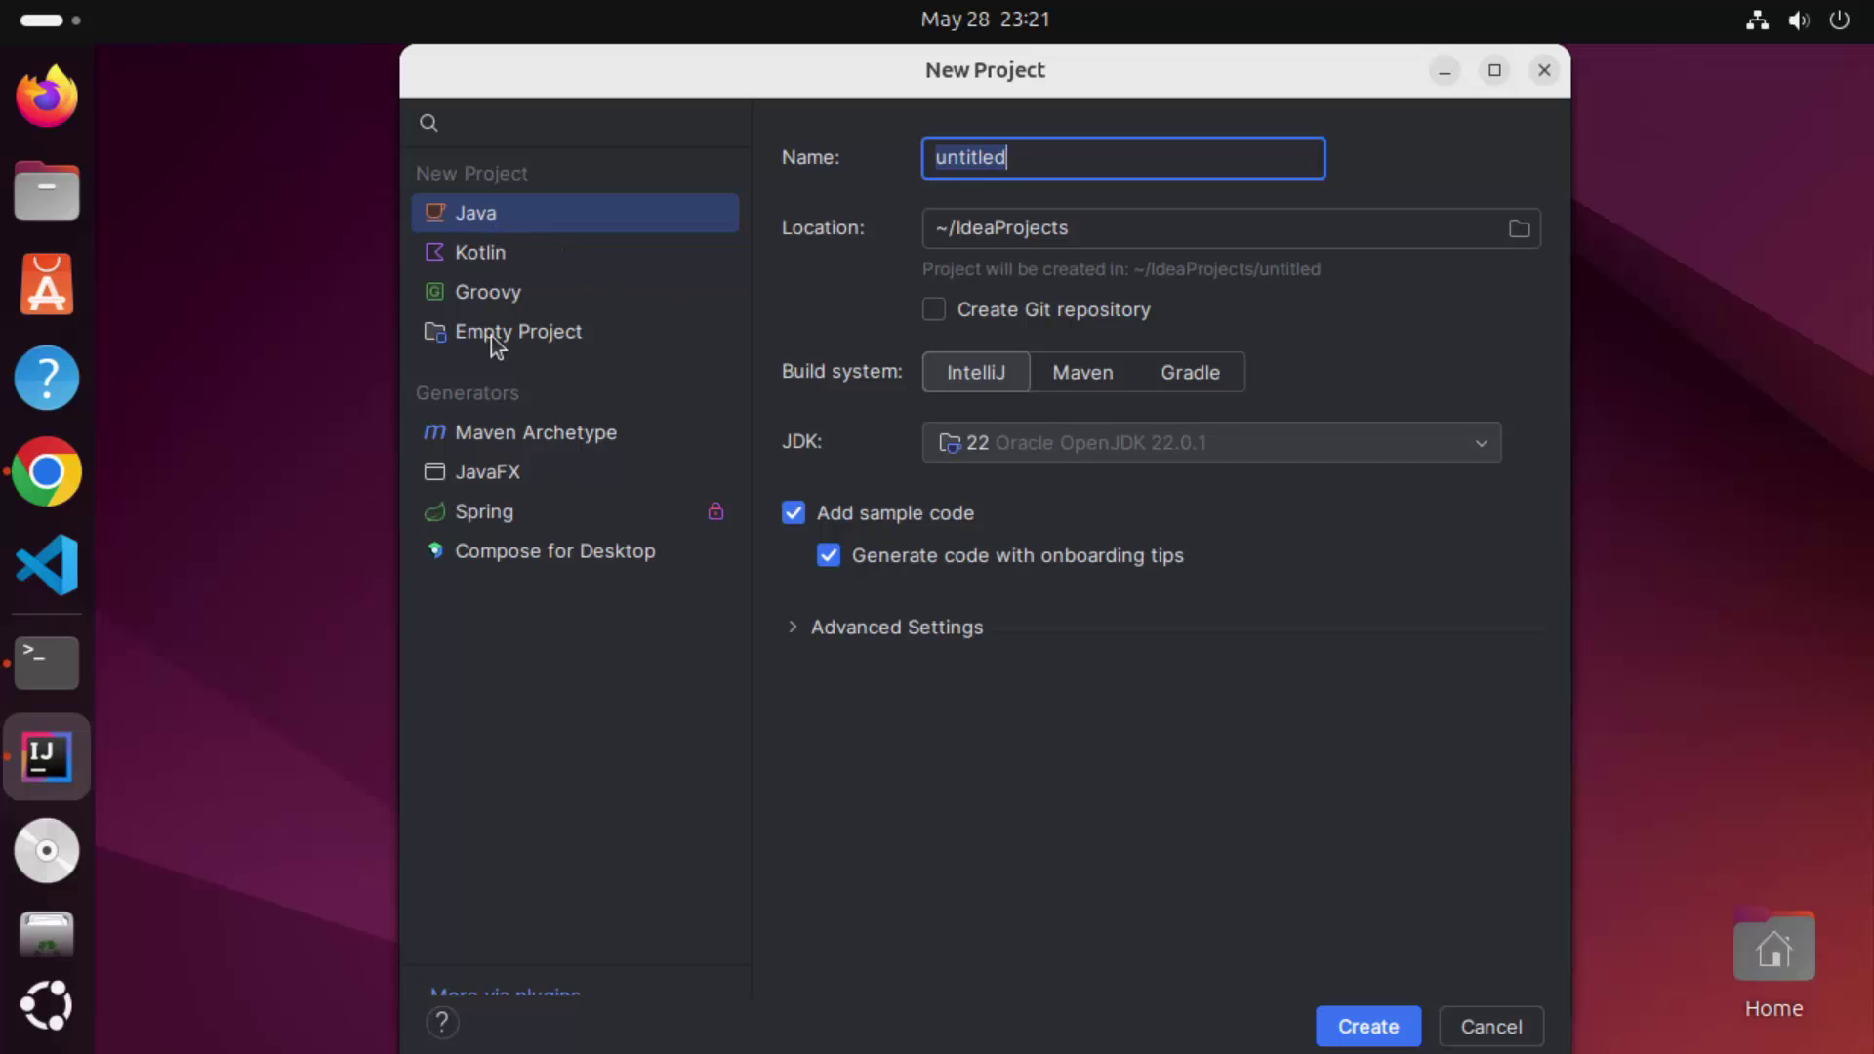
left_click(455, 219)
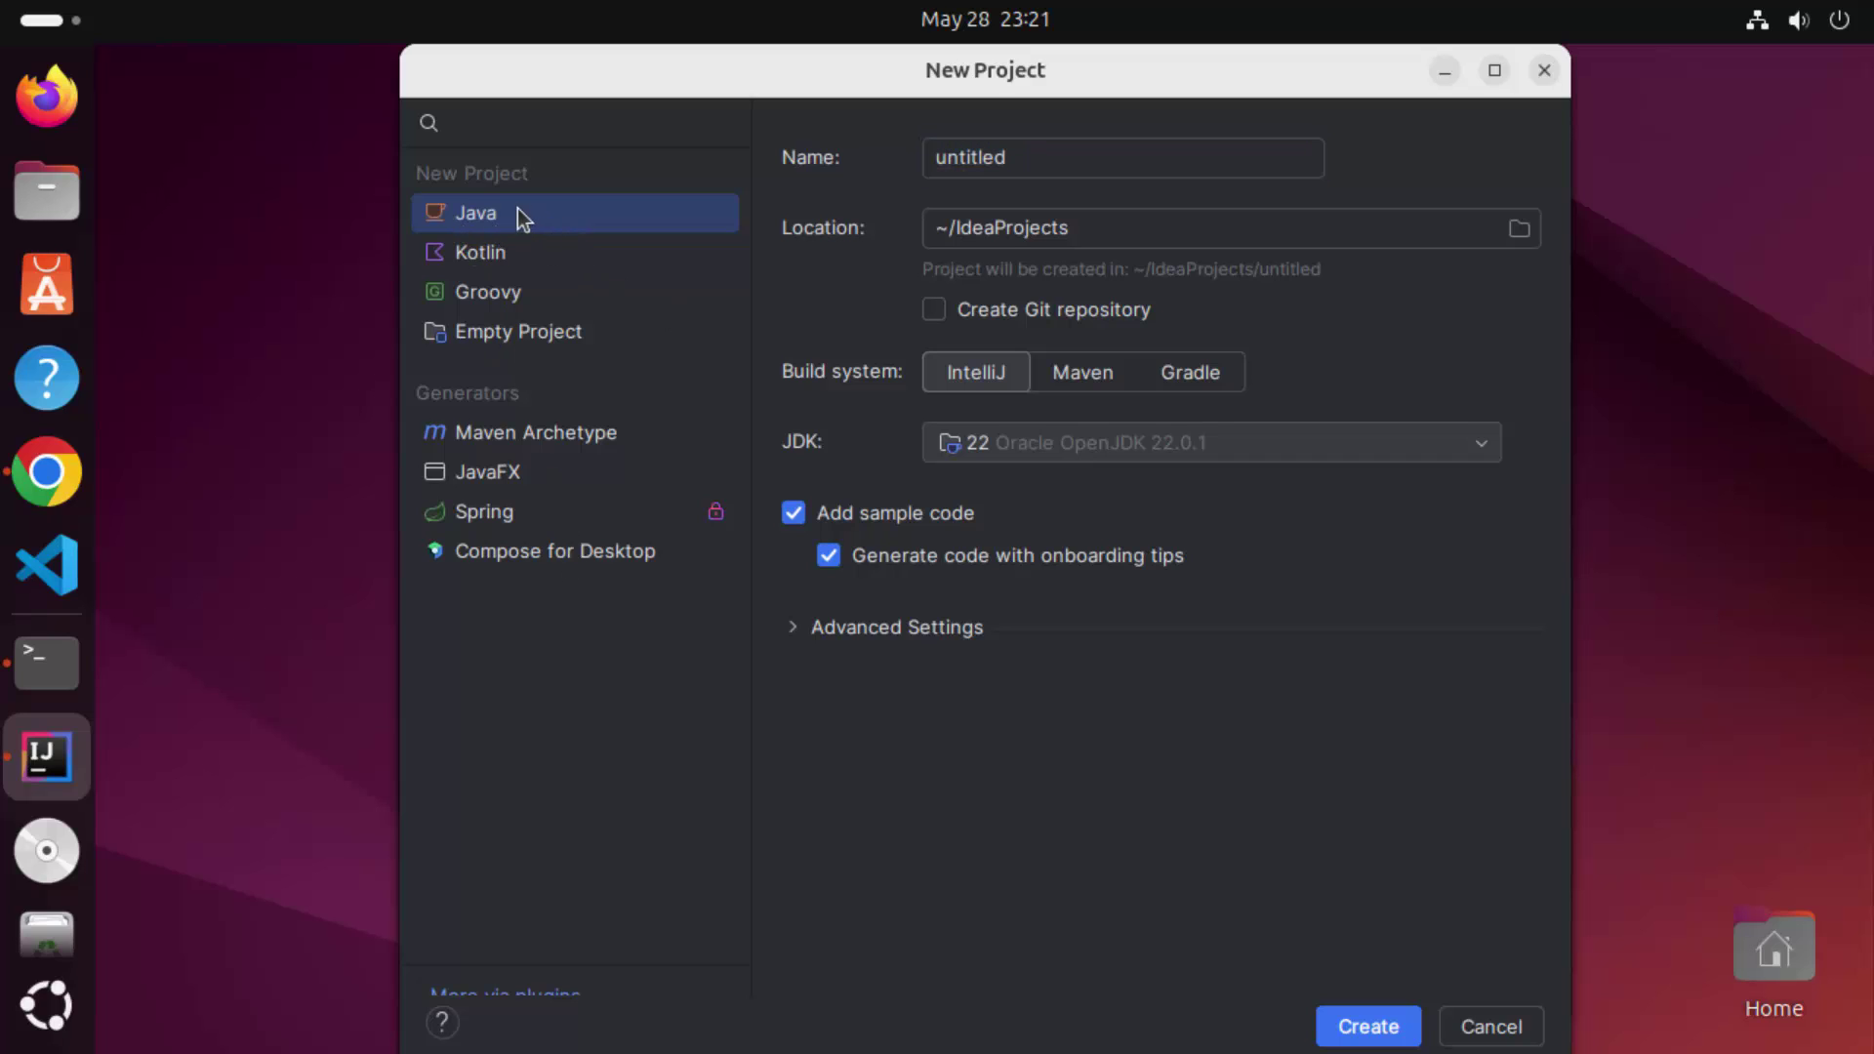
double_click(972, 166)
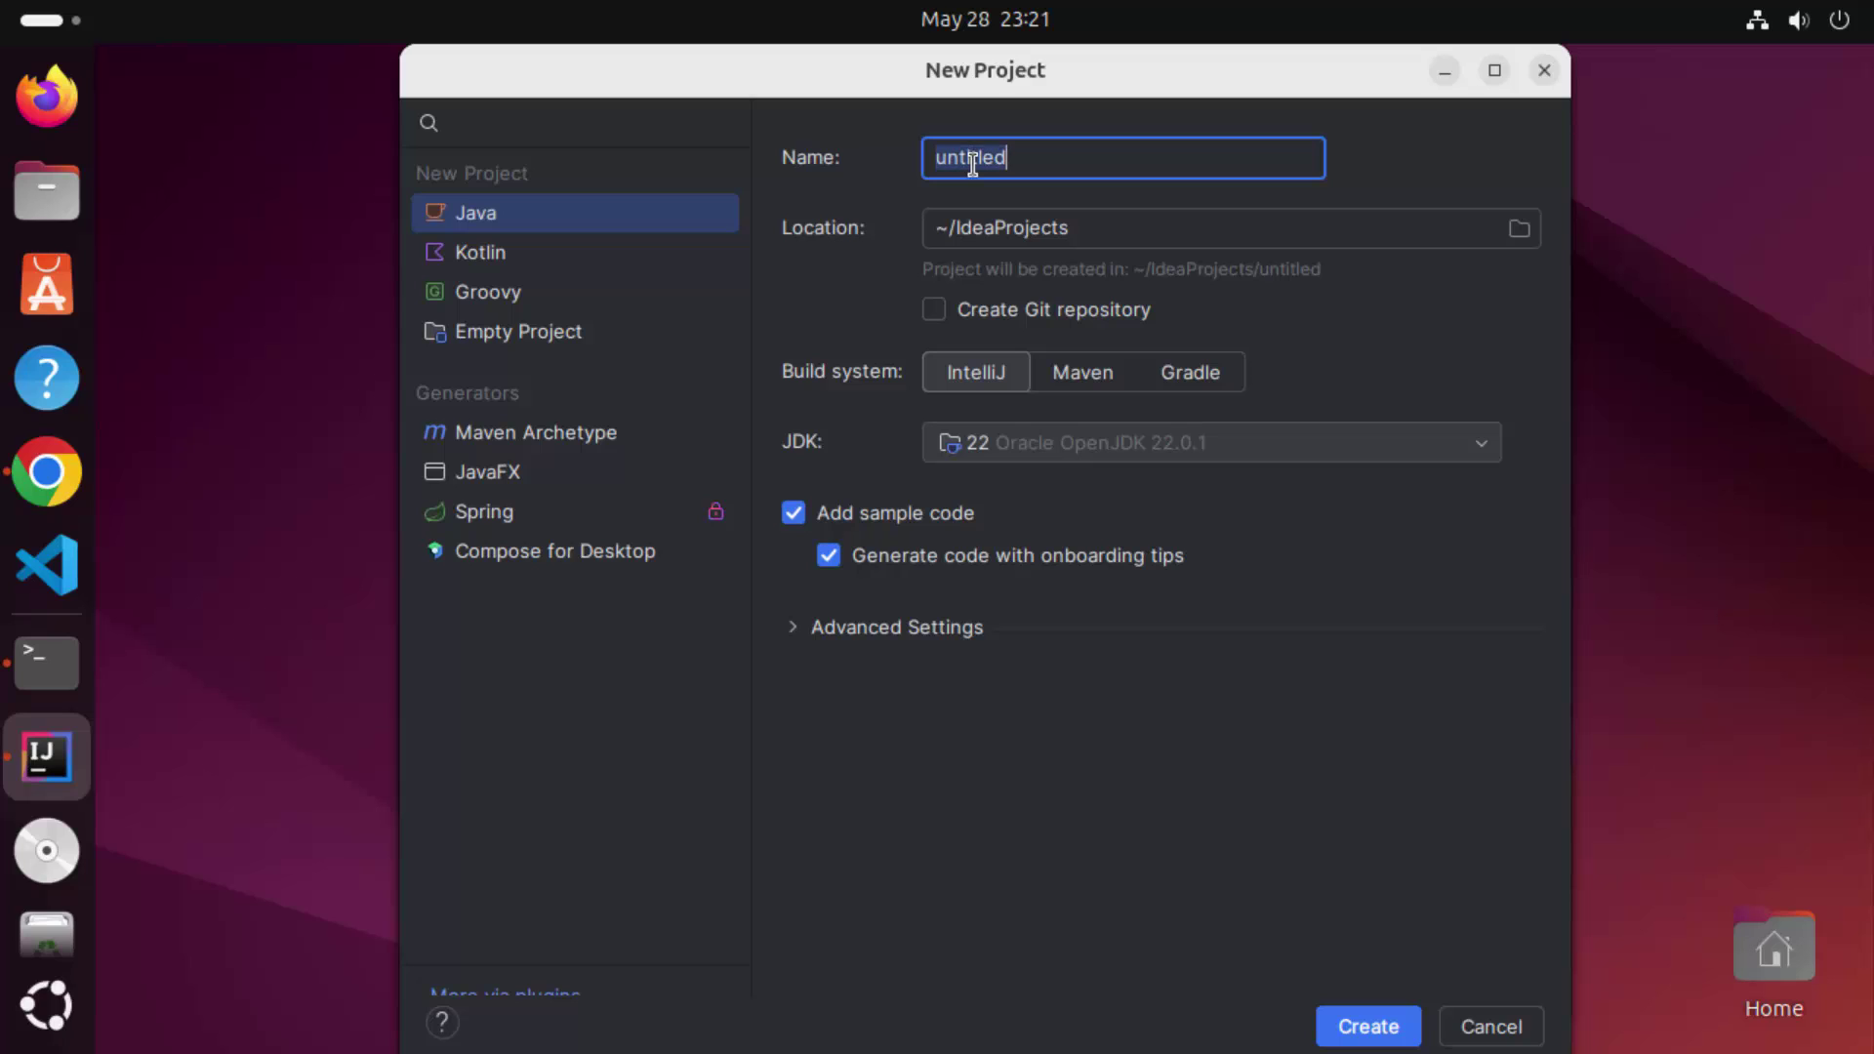
type("Hello")
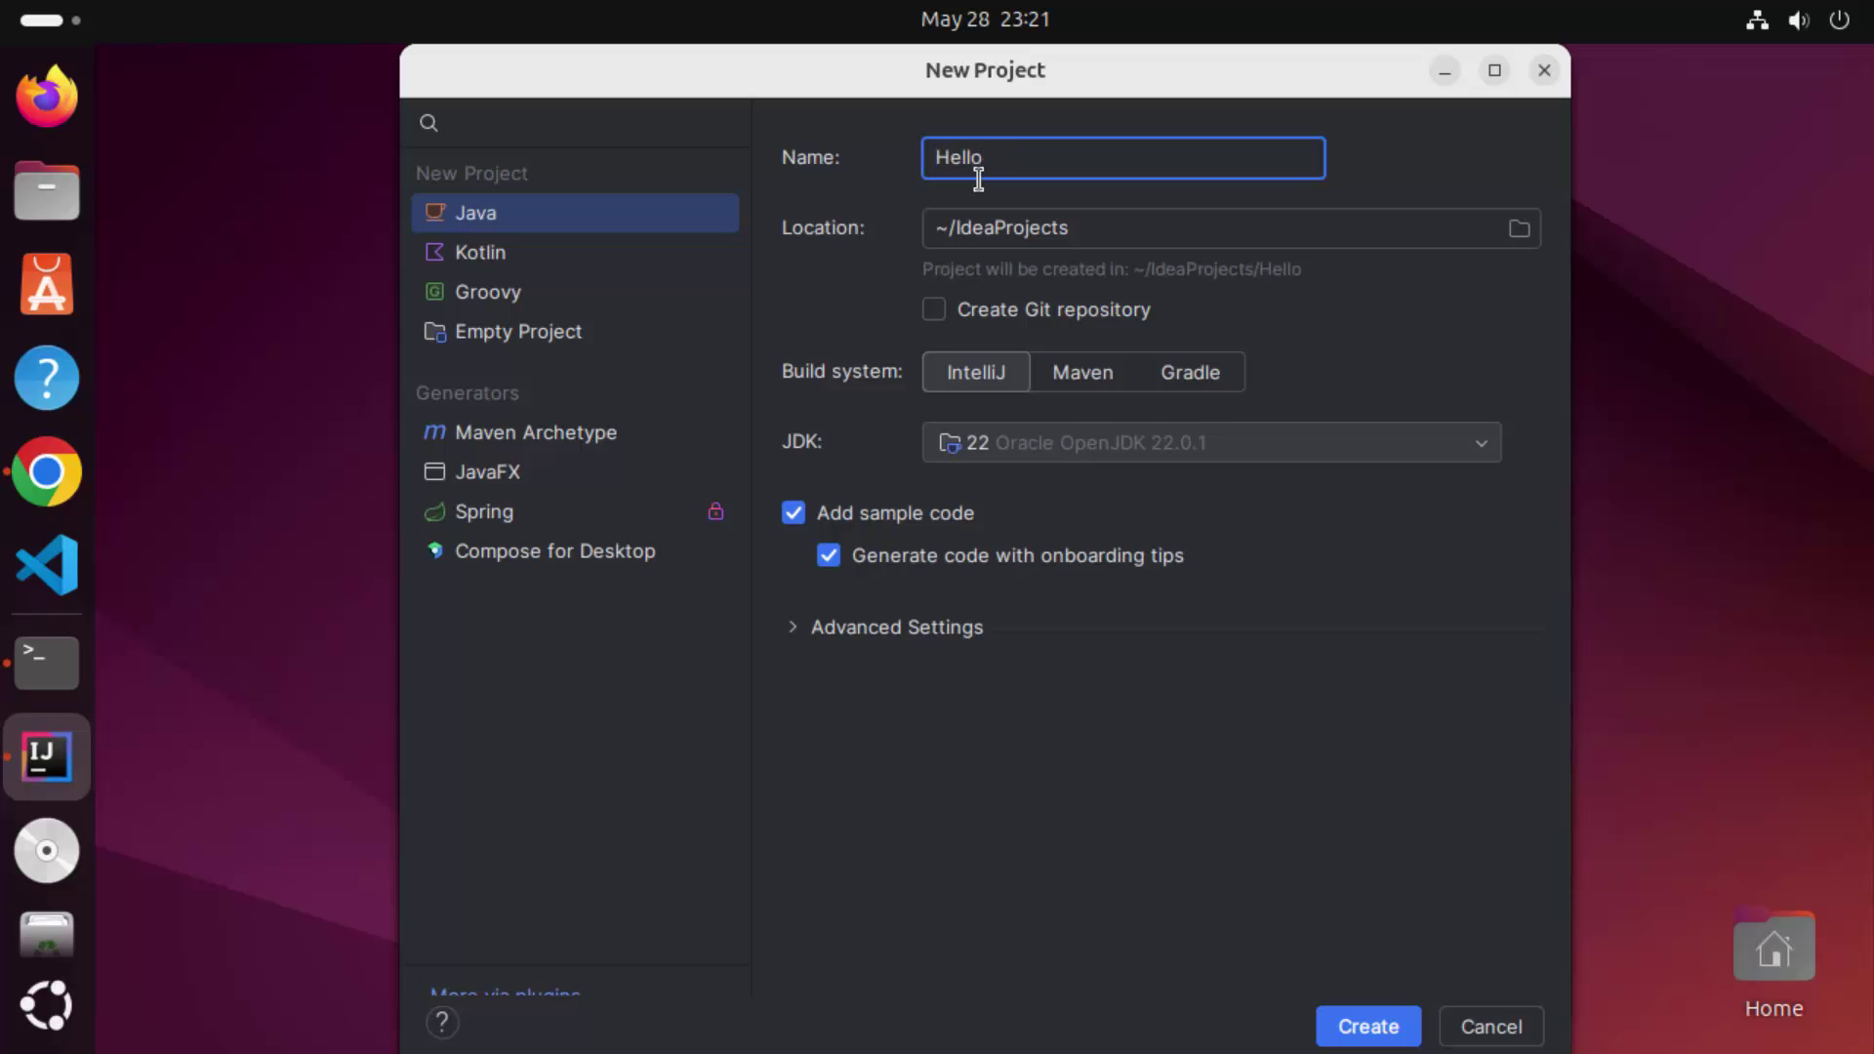
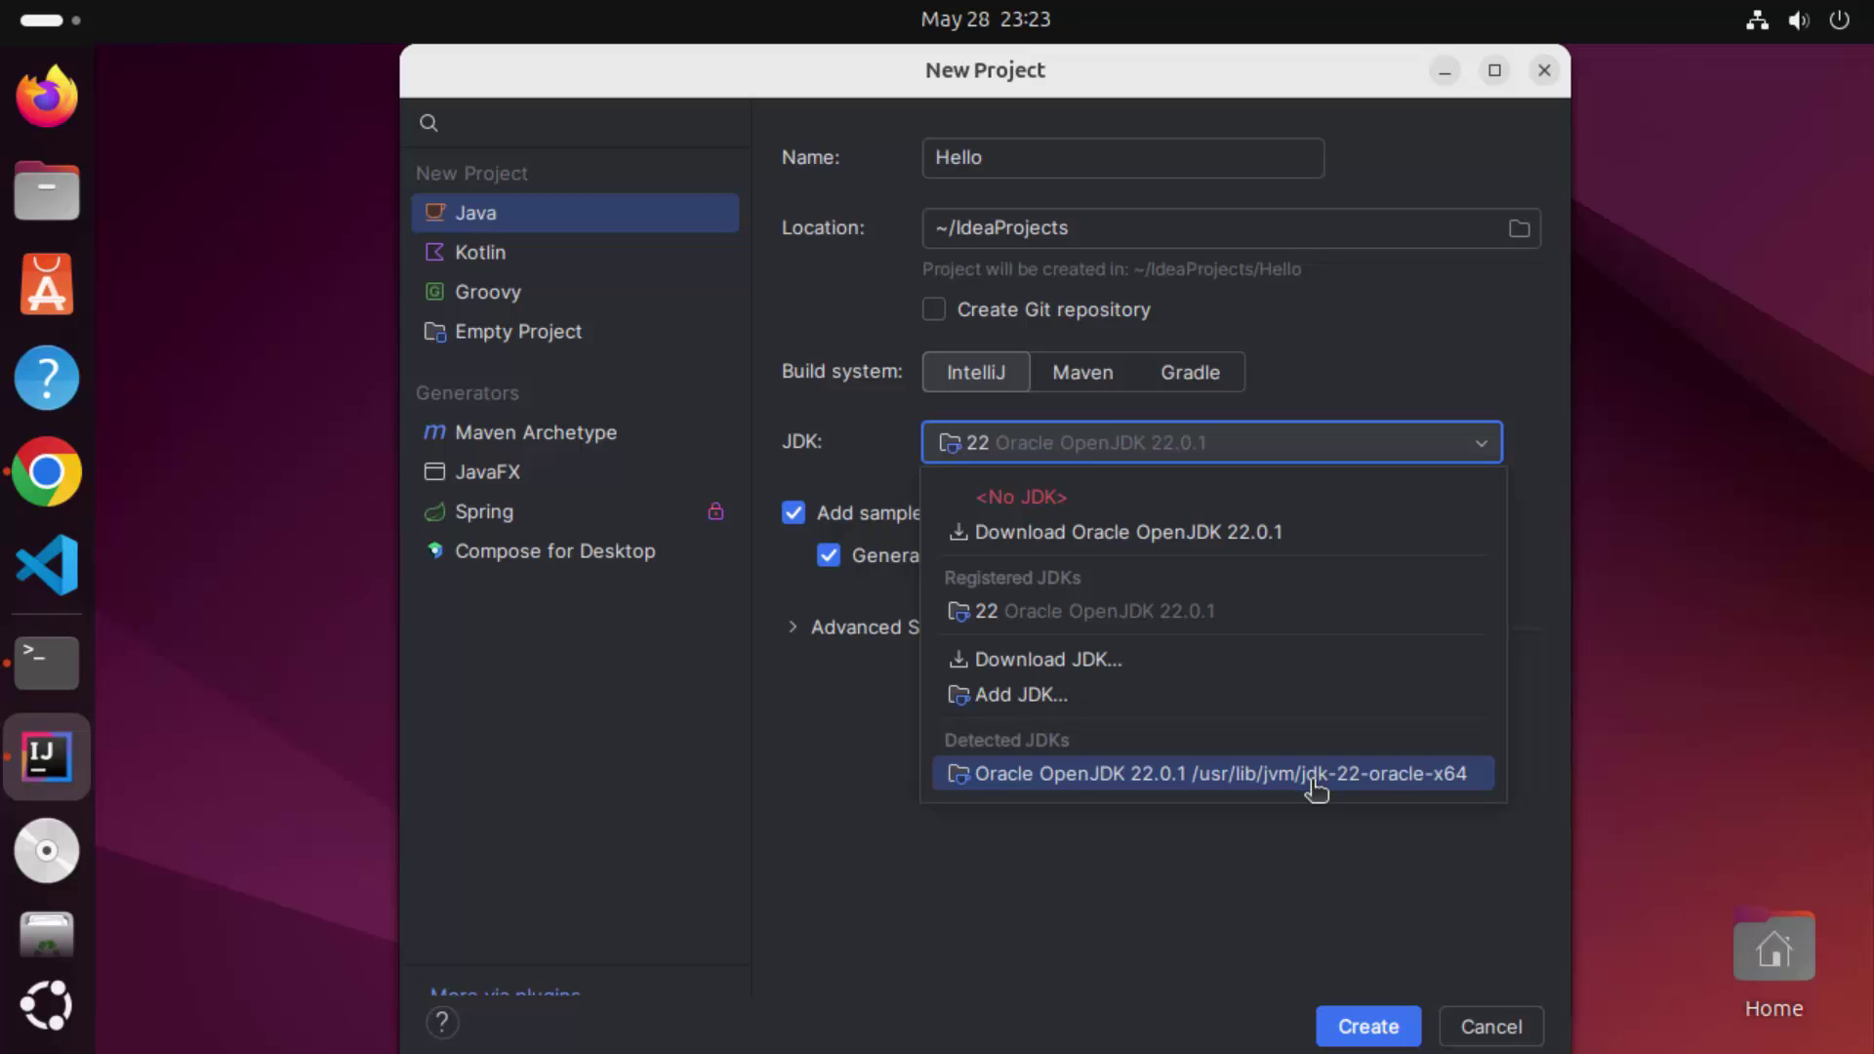
Choose the detected Oracle OpenJDK 22.0.1 at /usr/lib/jvm/jdk-22-oracle-x64, expand the advanced settings and create the project
left_click(1315, 777)
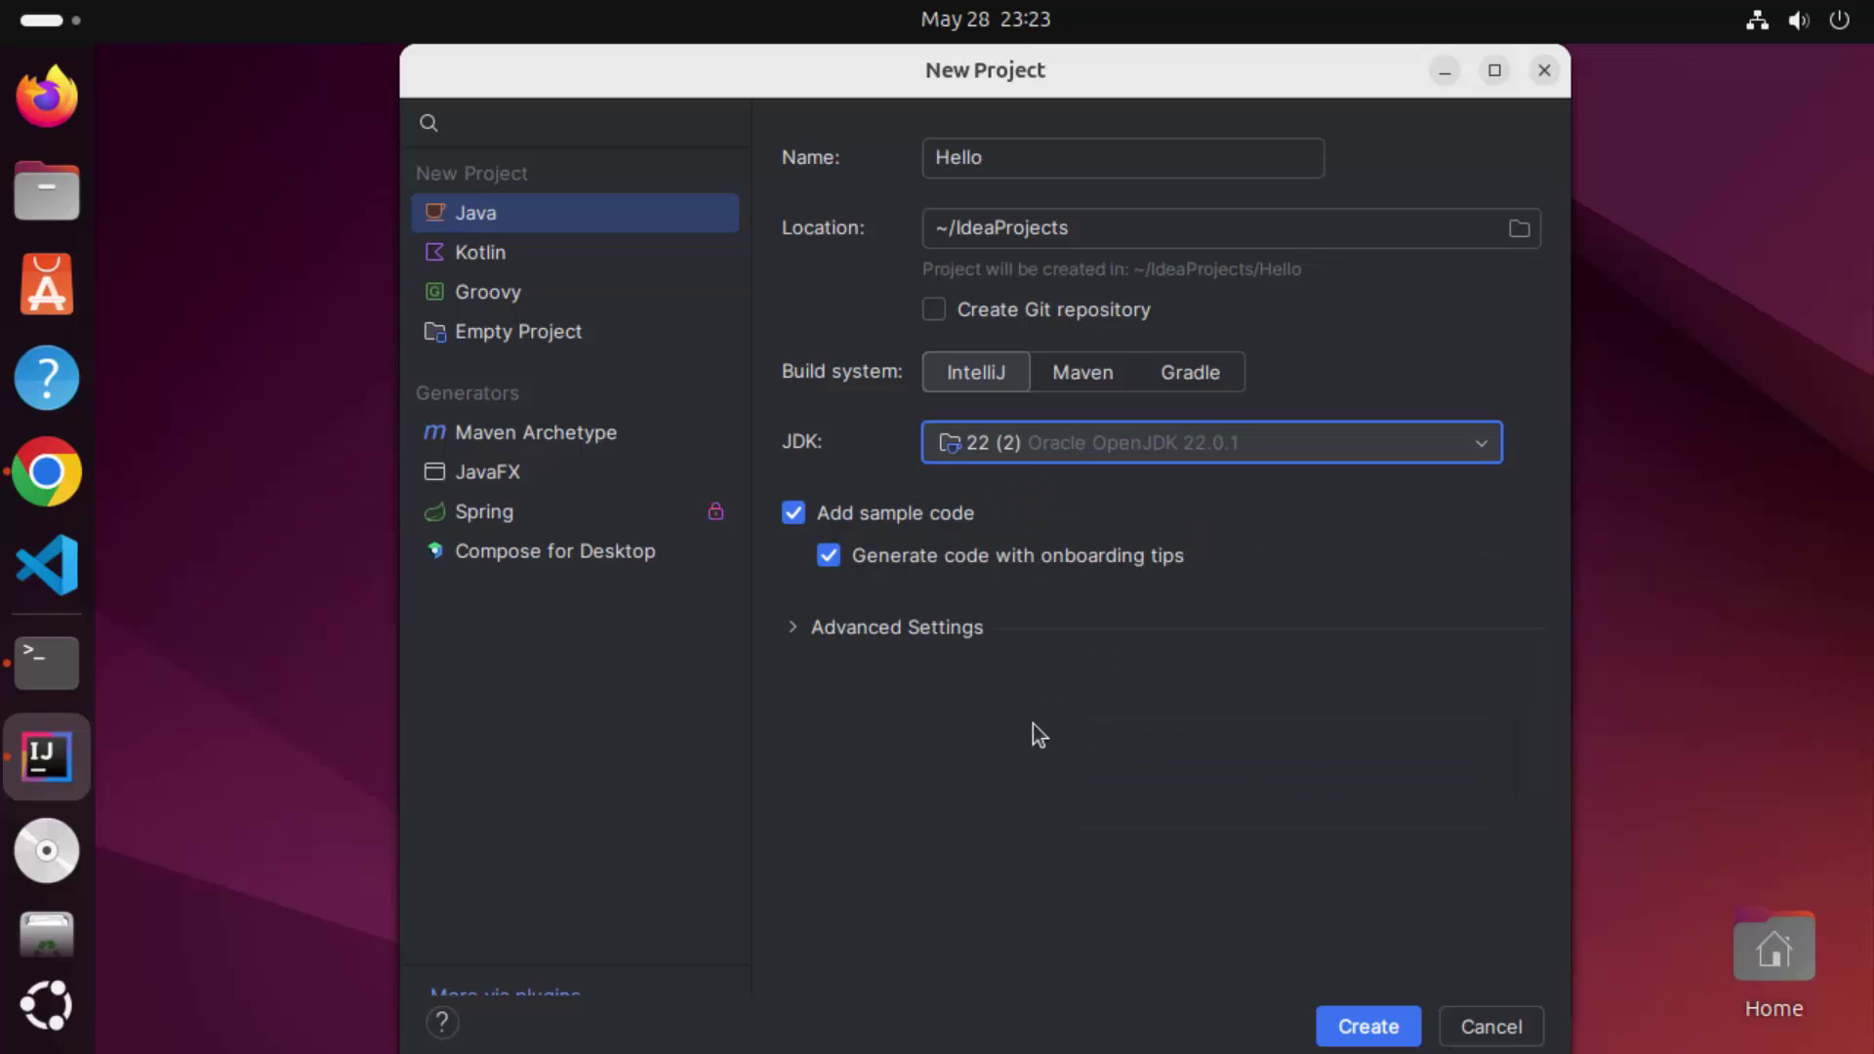
left_click(794, 631)
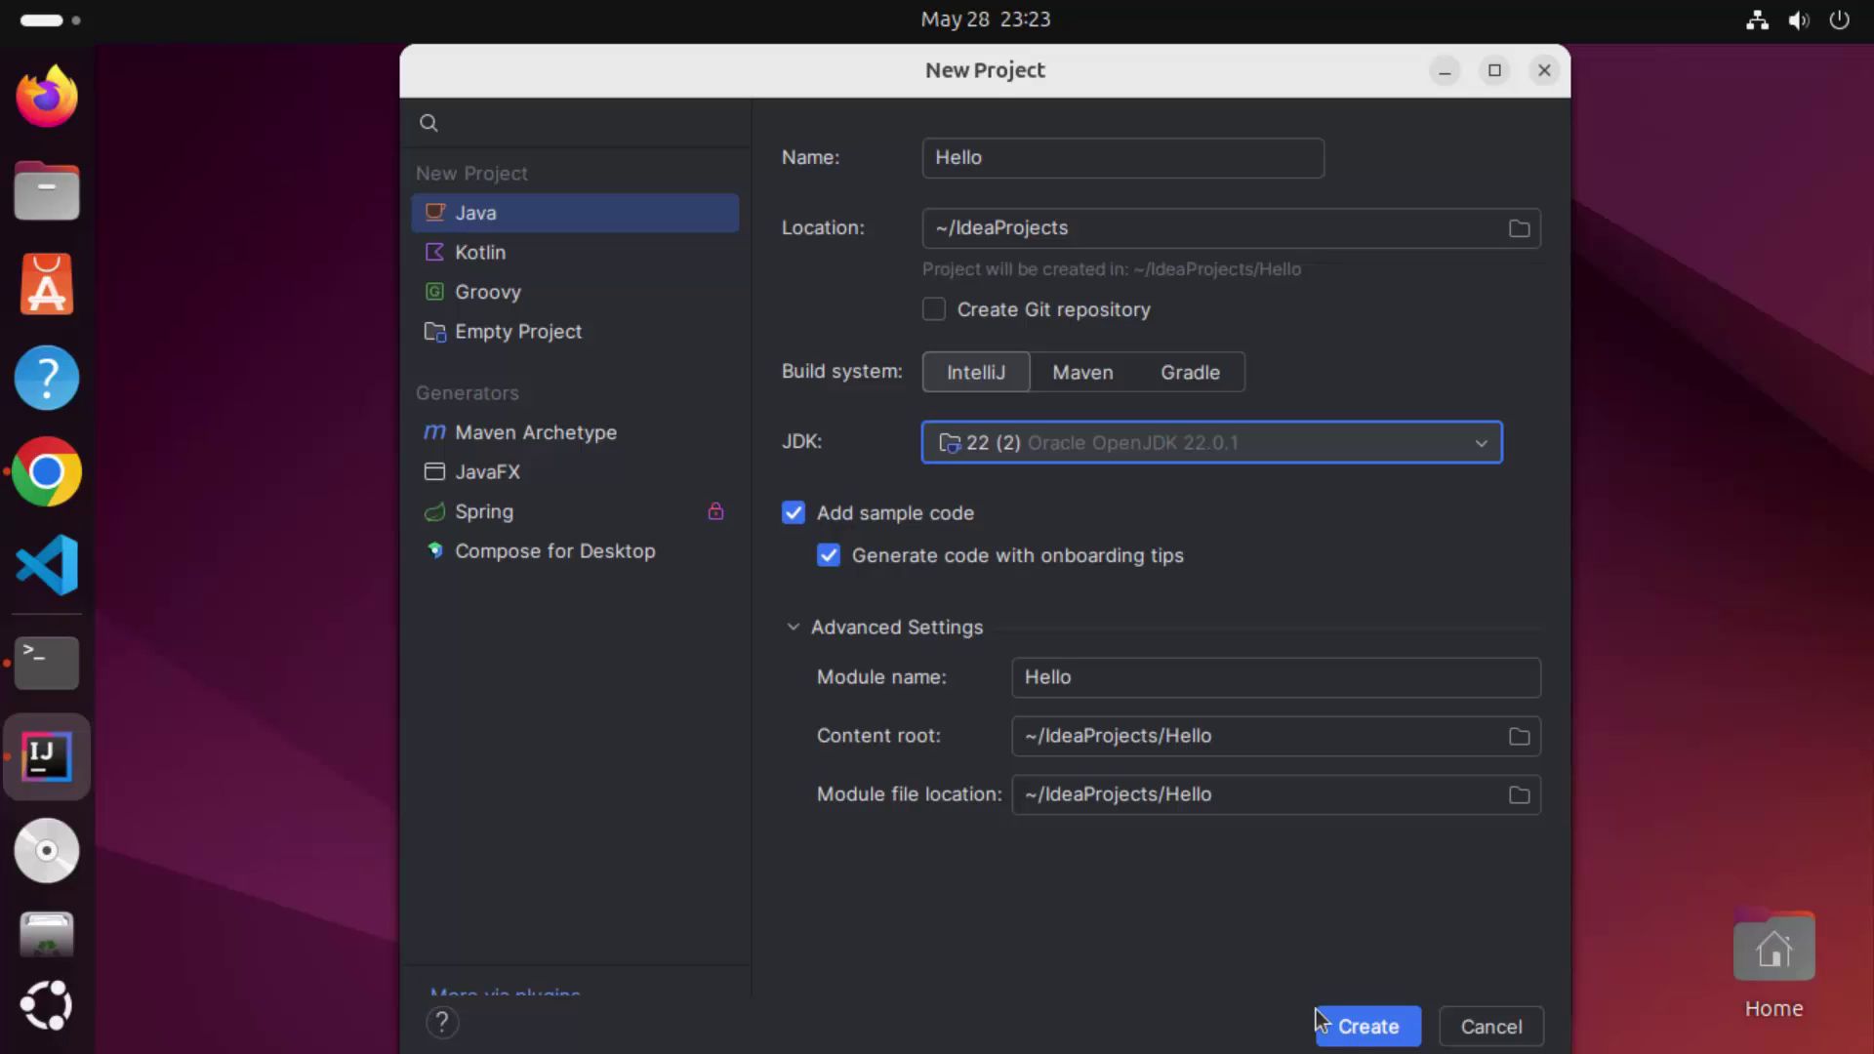
left_click(1357, 1030)
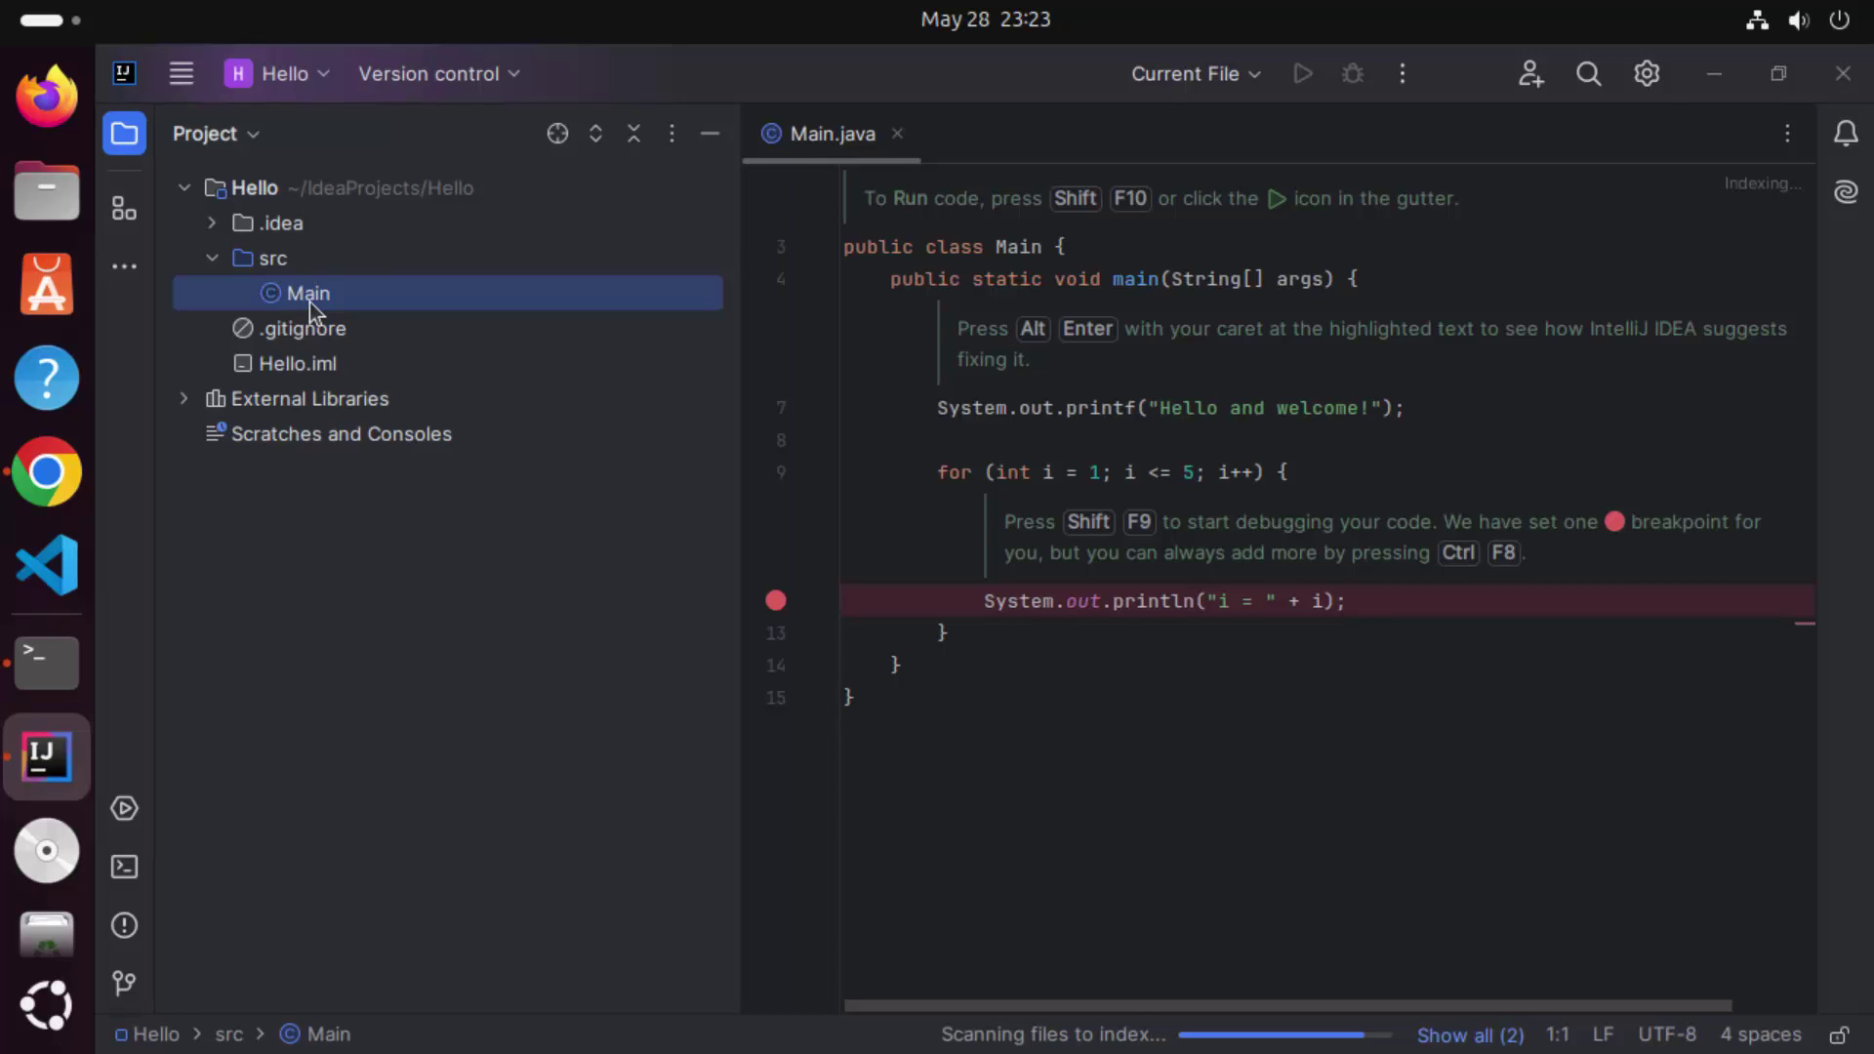
Examine the sample code in Main.java, including the printf greeting and the upper limit of the for loop
left_click(991, 320)
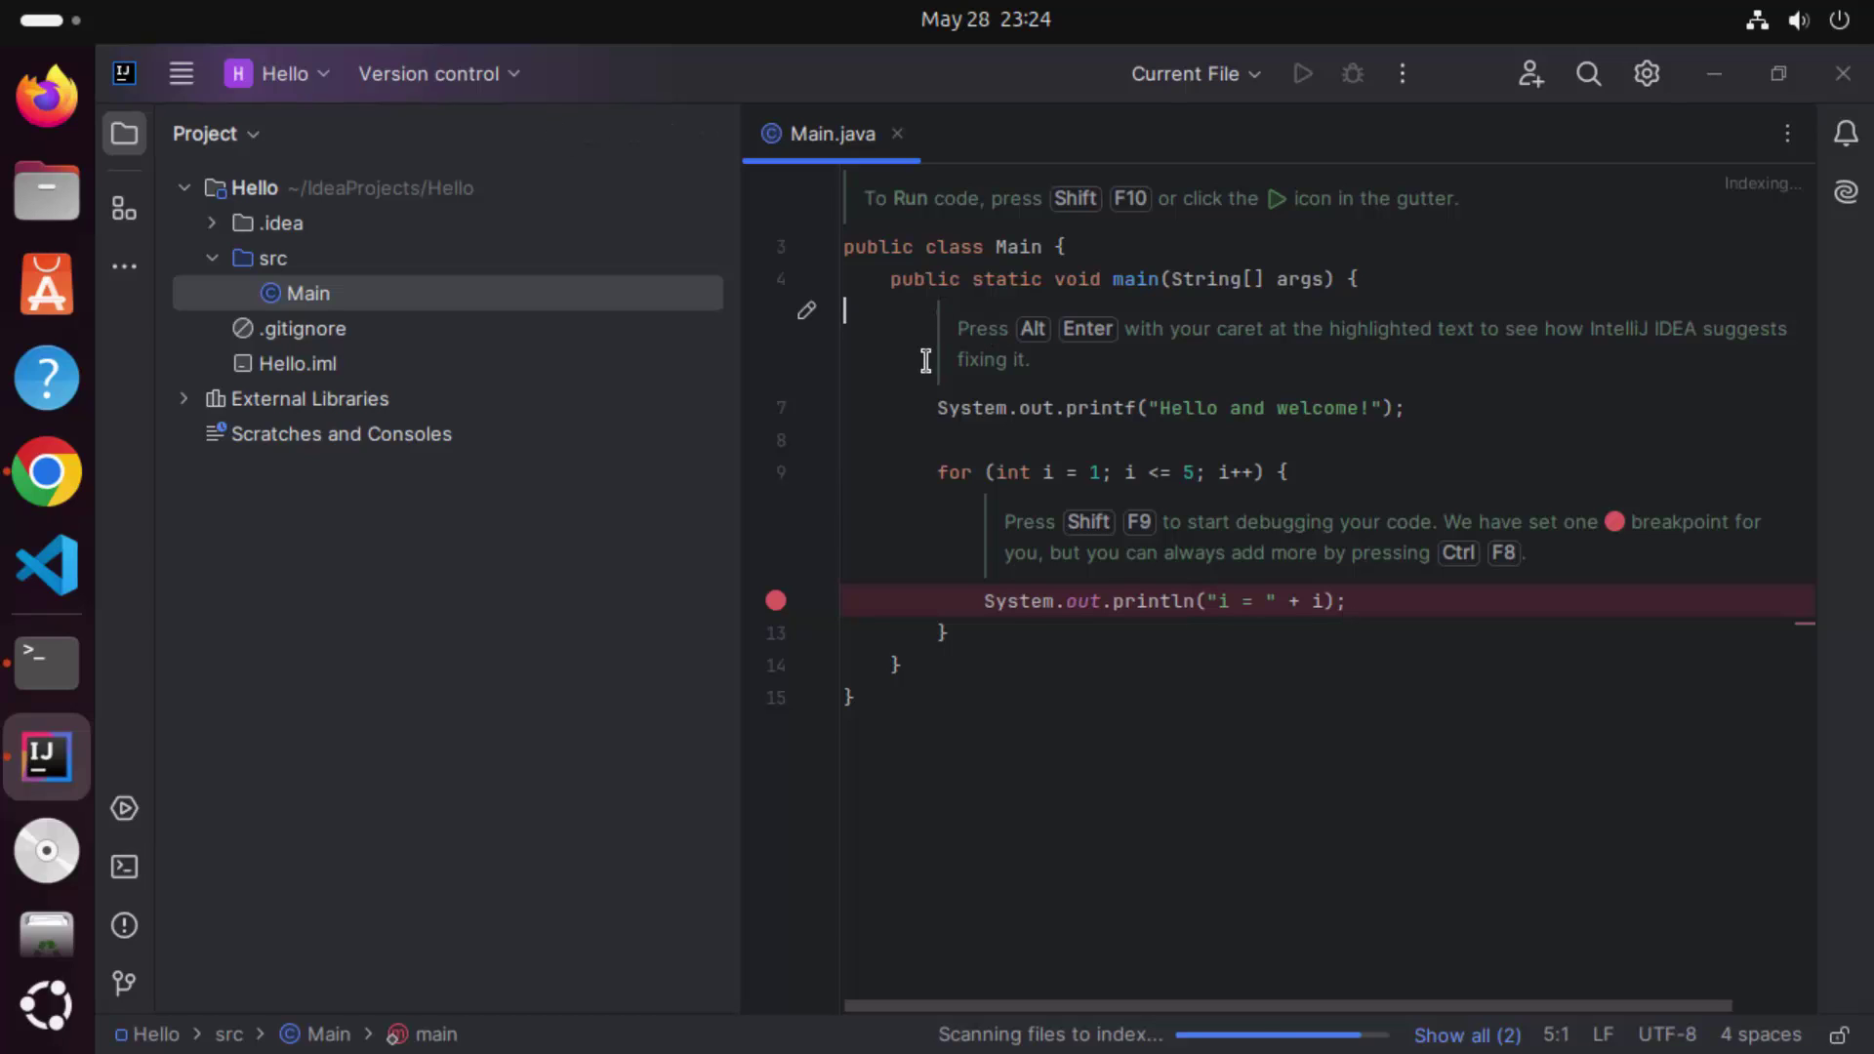
left_click(1037, 430, "shift")
left_click(1047, 454)
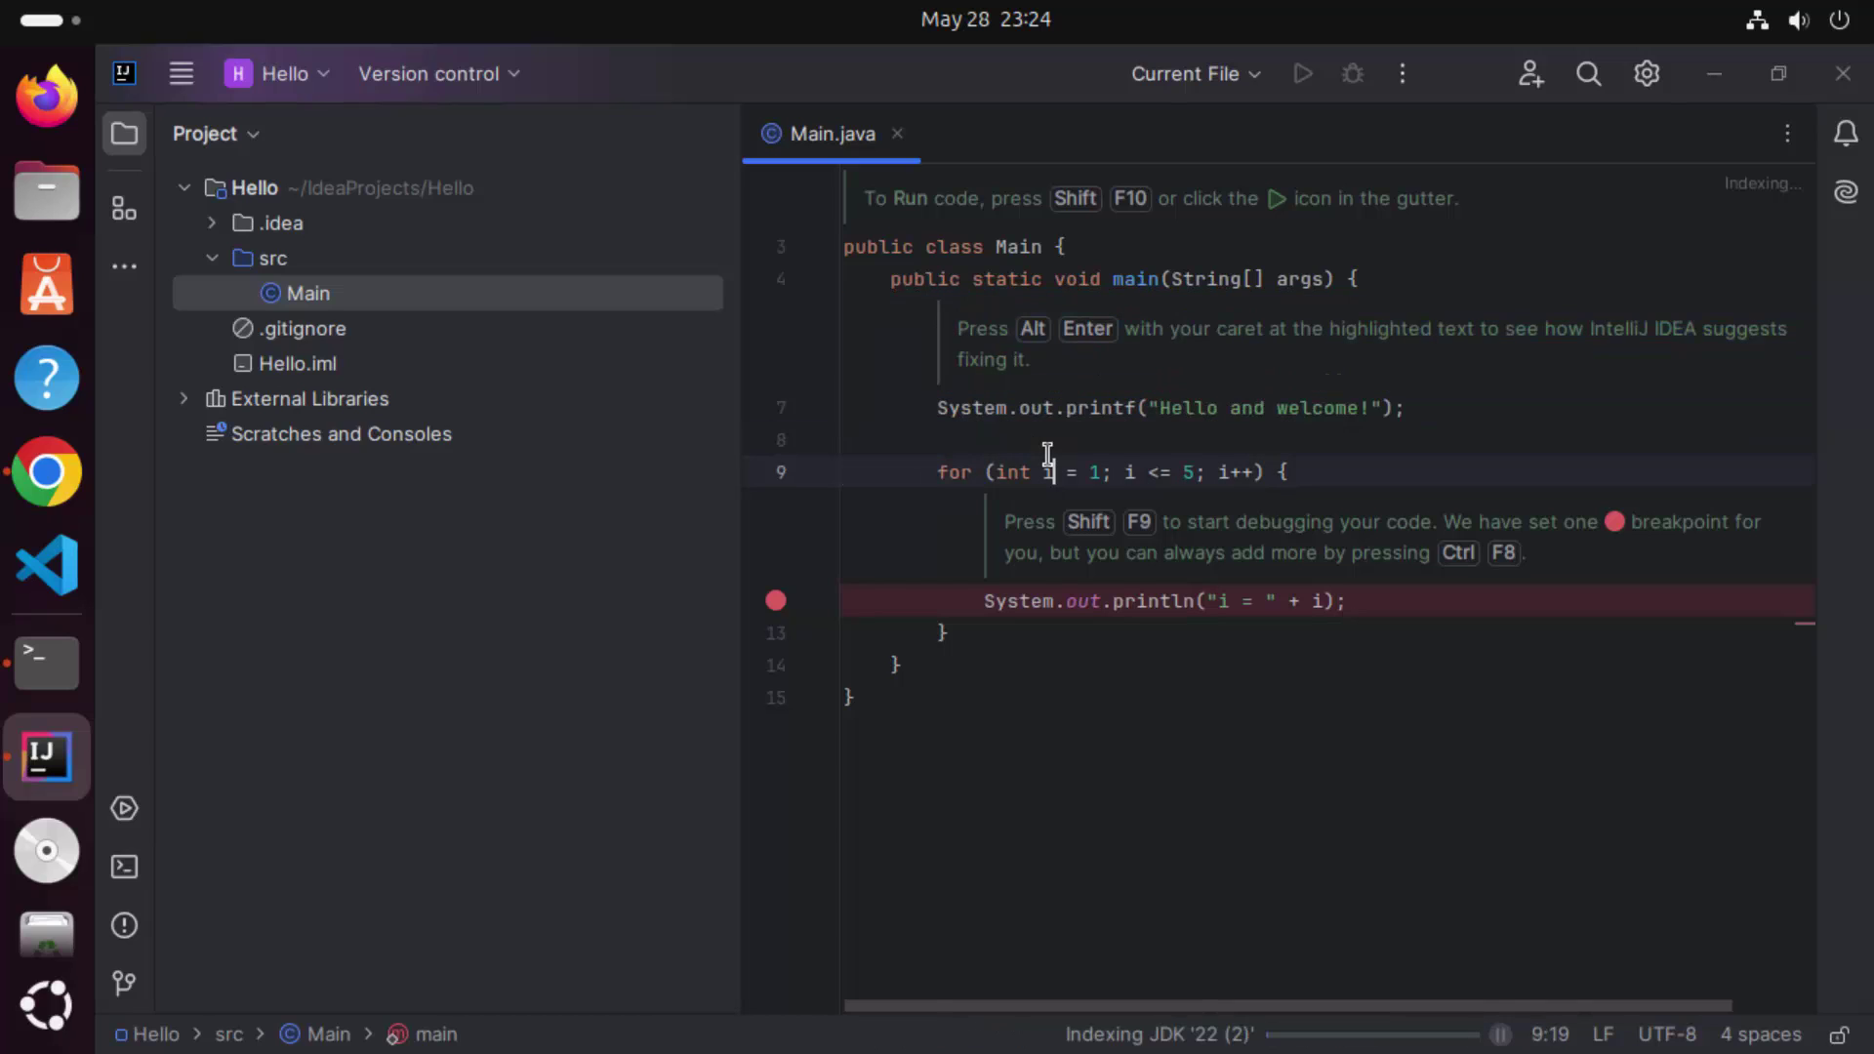
left_click(1428, 406)
left_click_drag(1428, 406, 1038, 409)
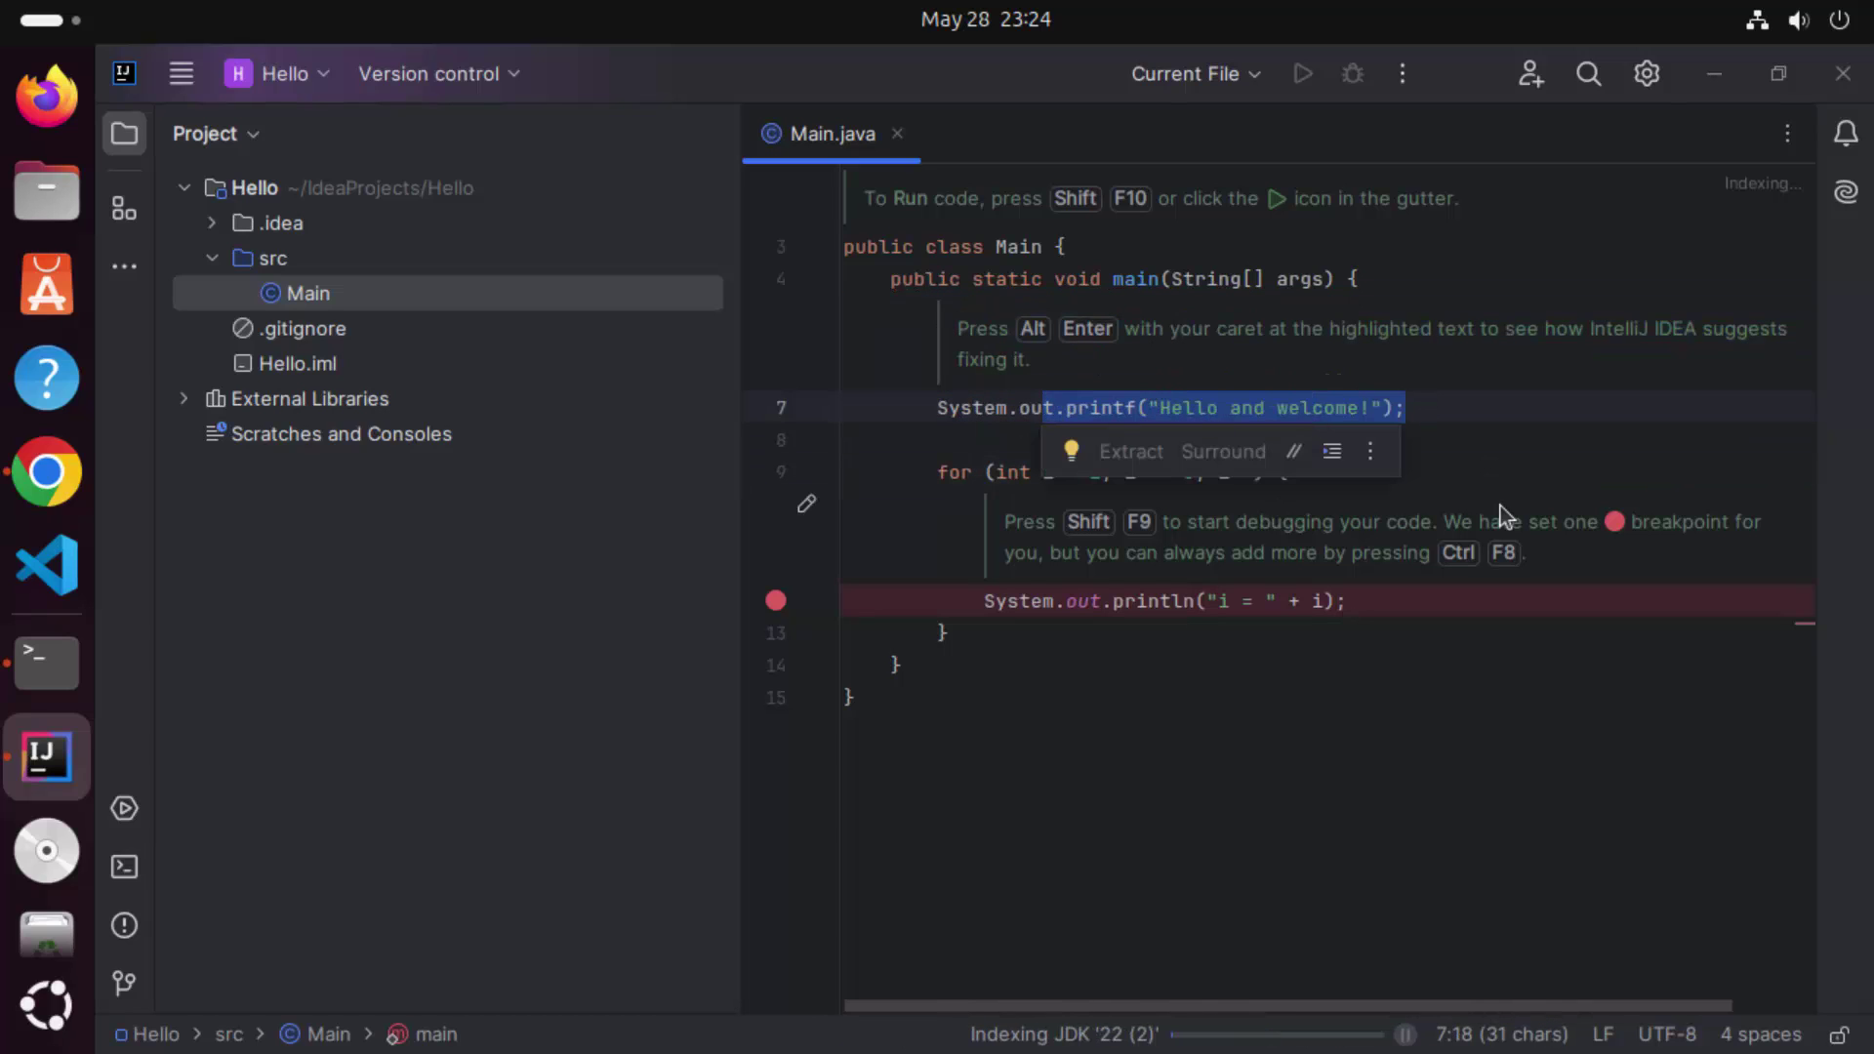
left_click(1230, 655)
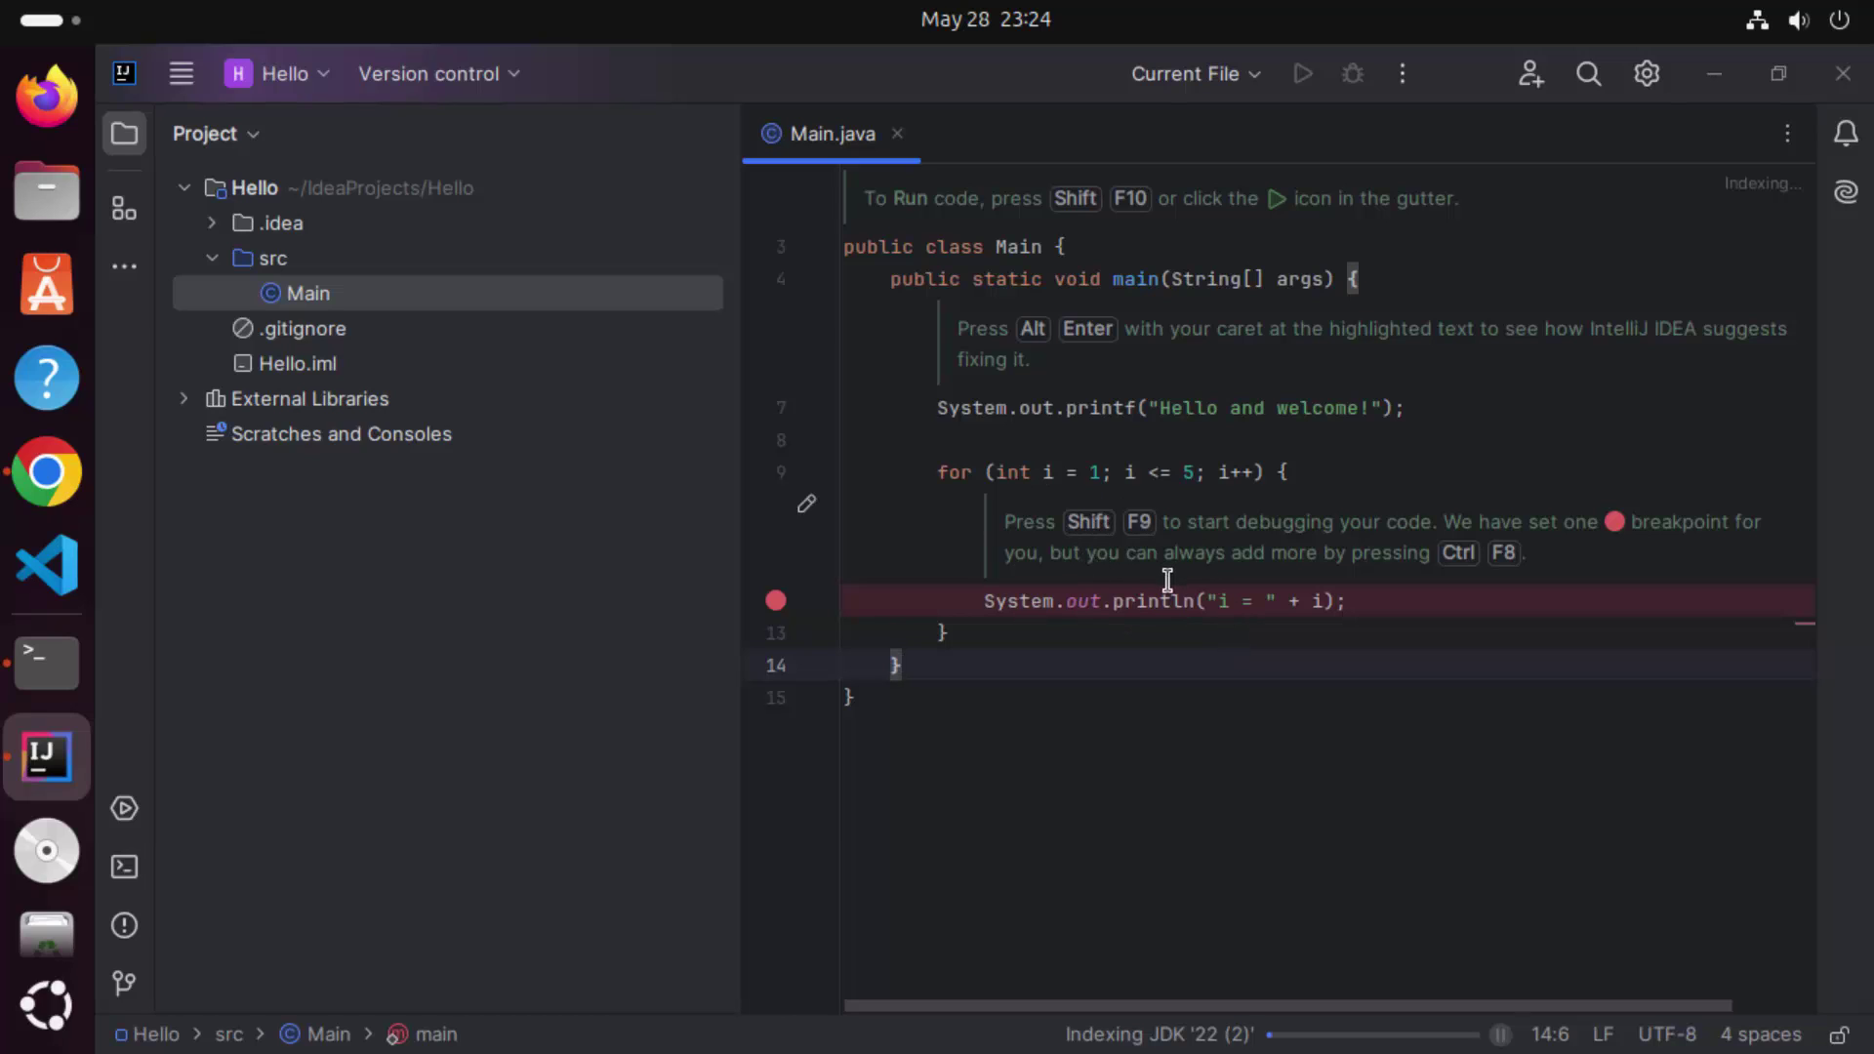
double_click(1188, 472)
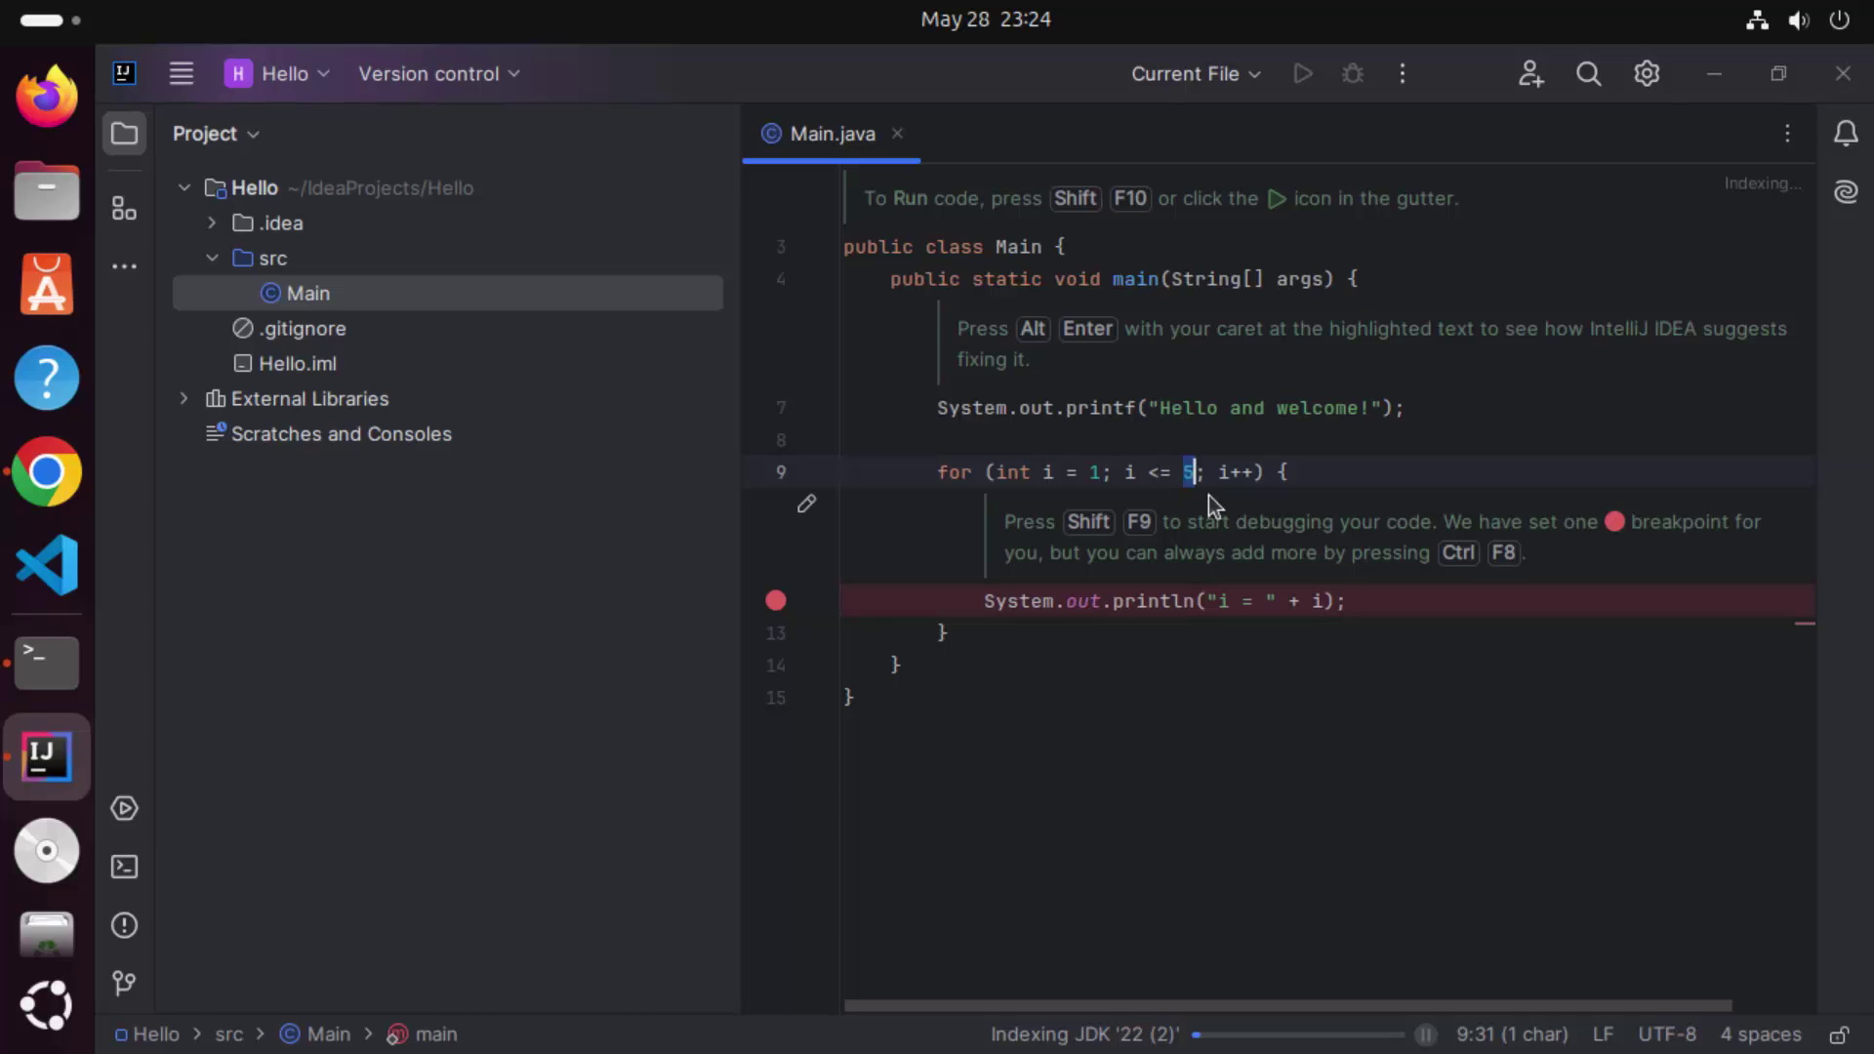
left_click(1266, 684)
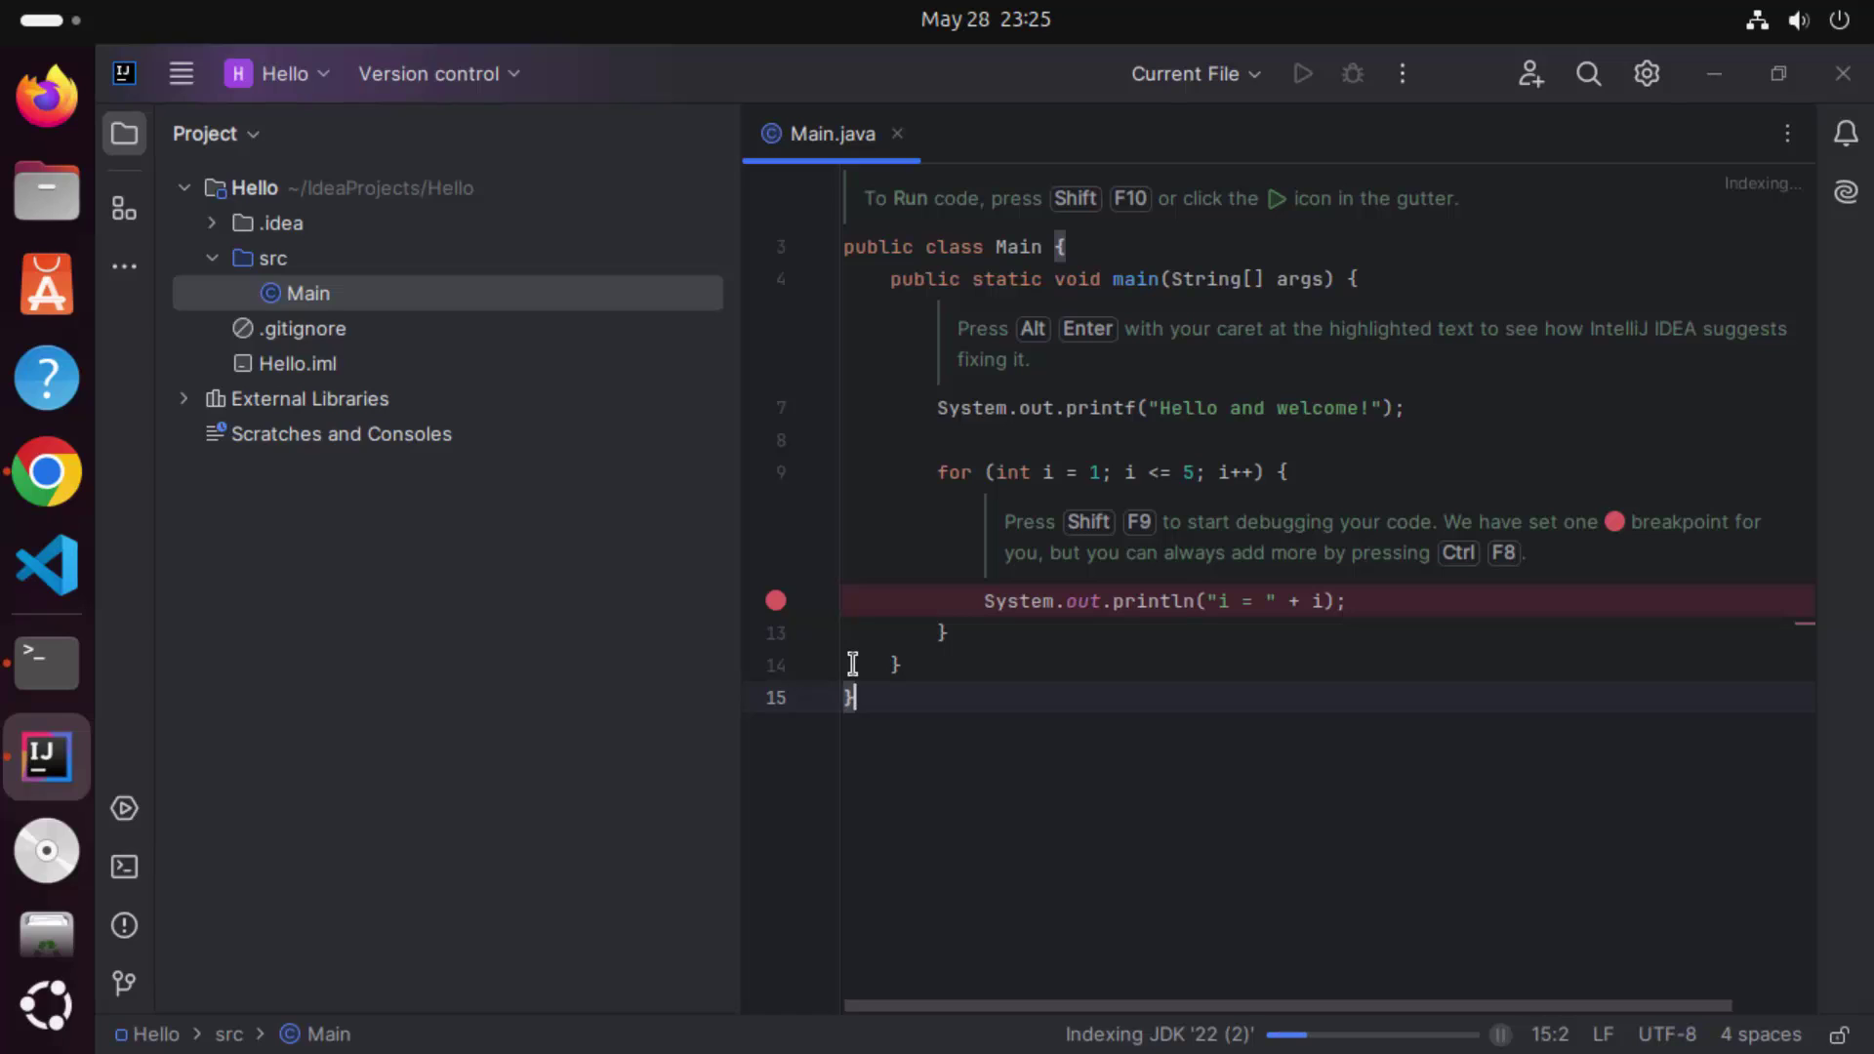
Build the Hello project and check its background progress and the build output's completion line
left_click(179, 77)
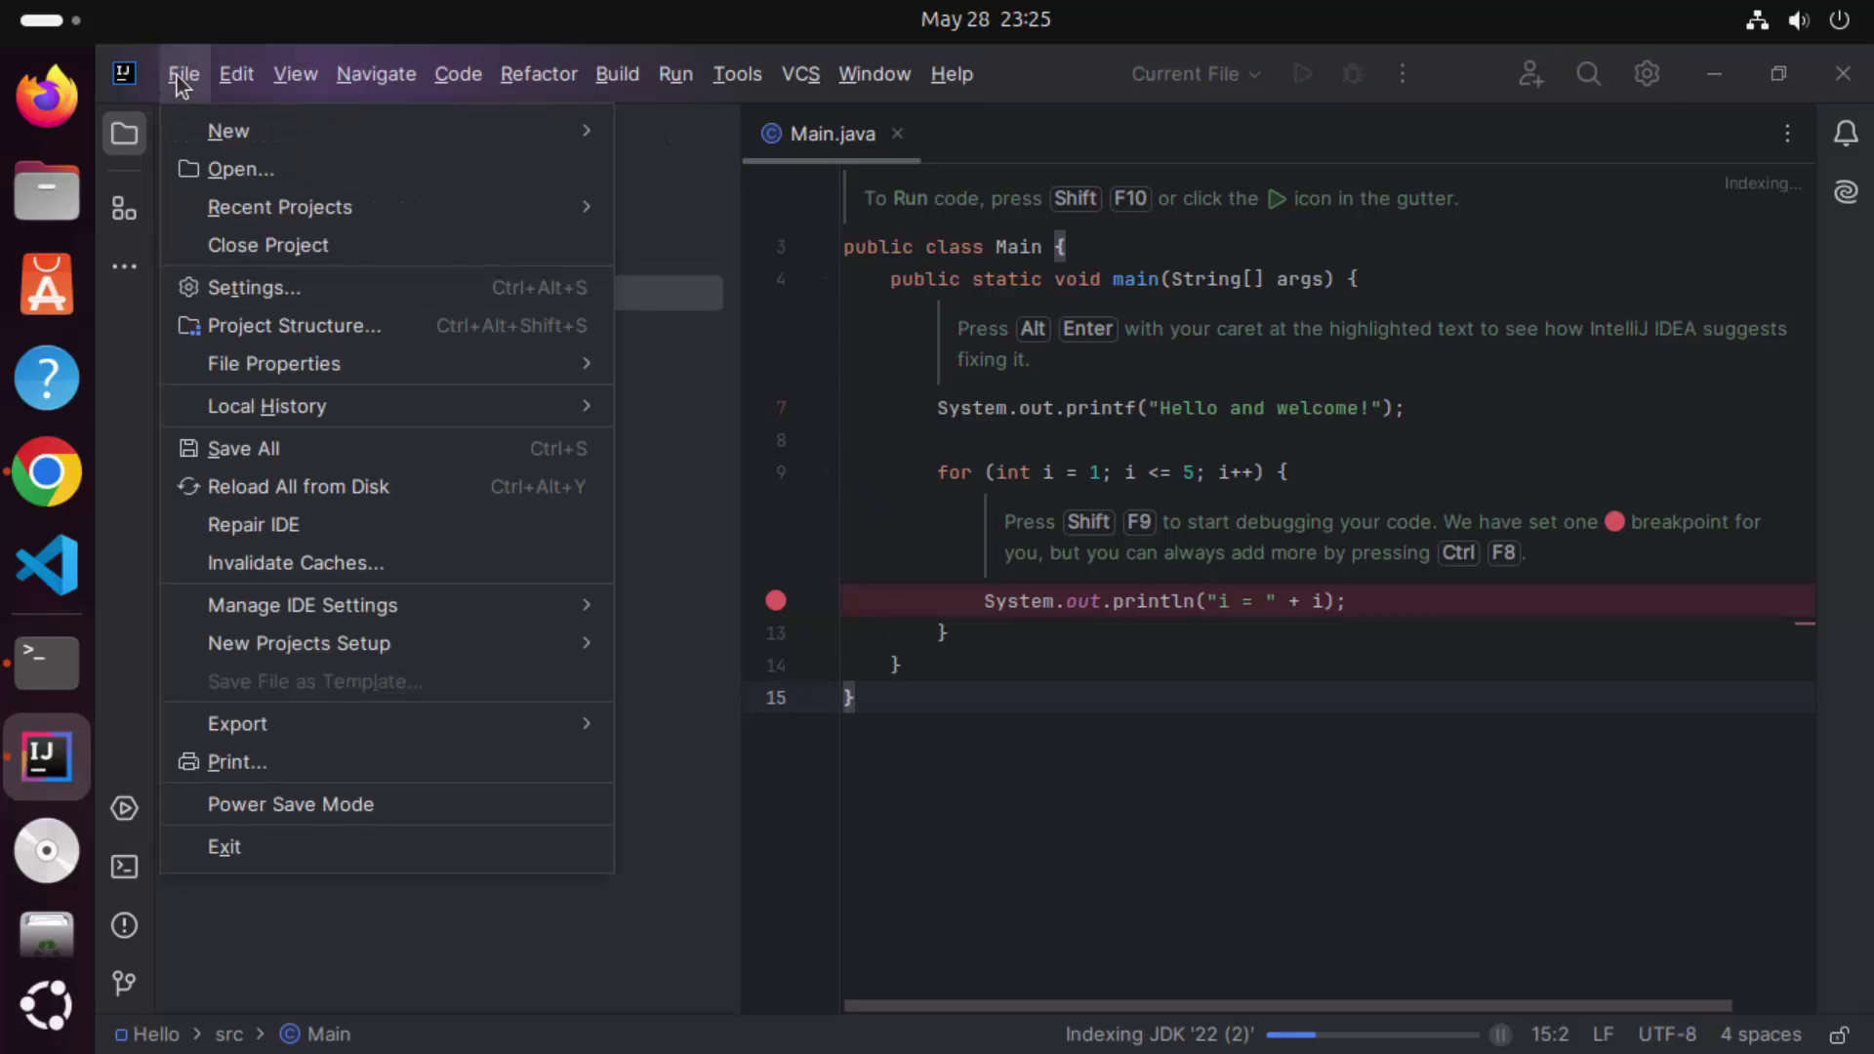
left_click(186, 78)
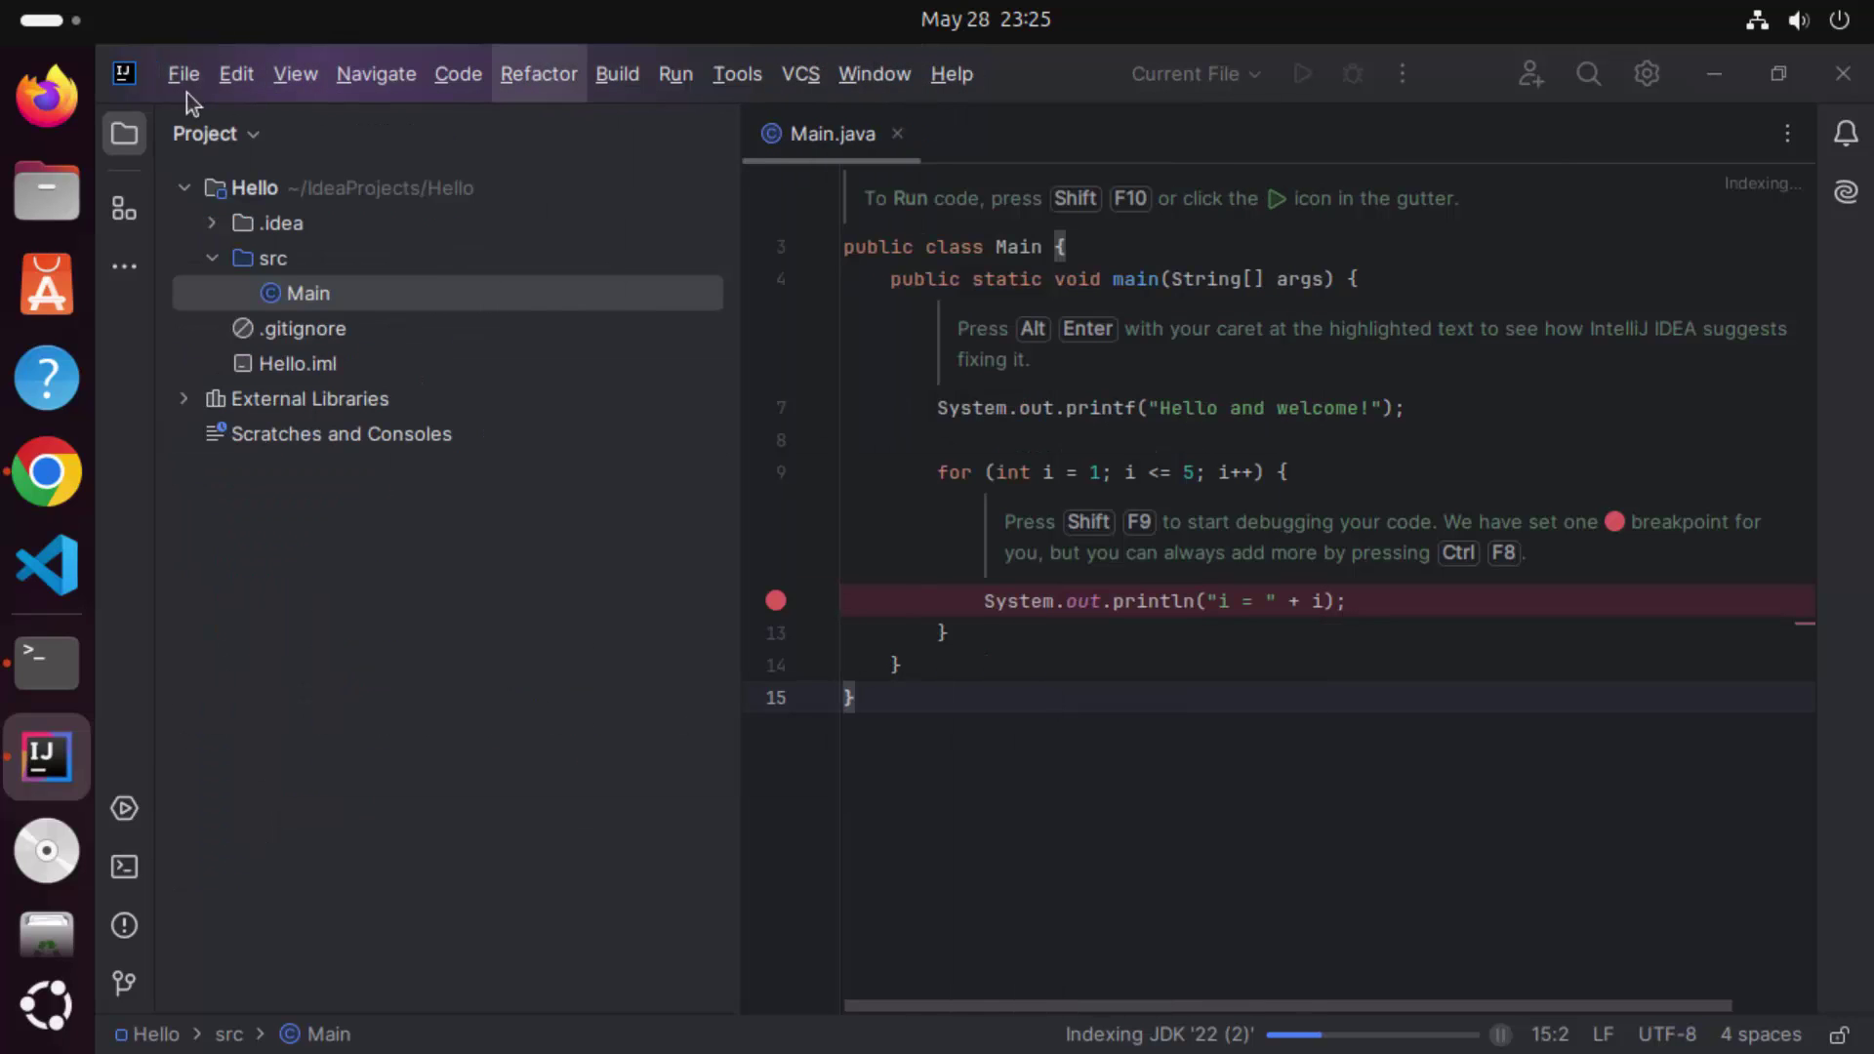
left_click(675, 78)
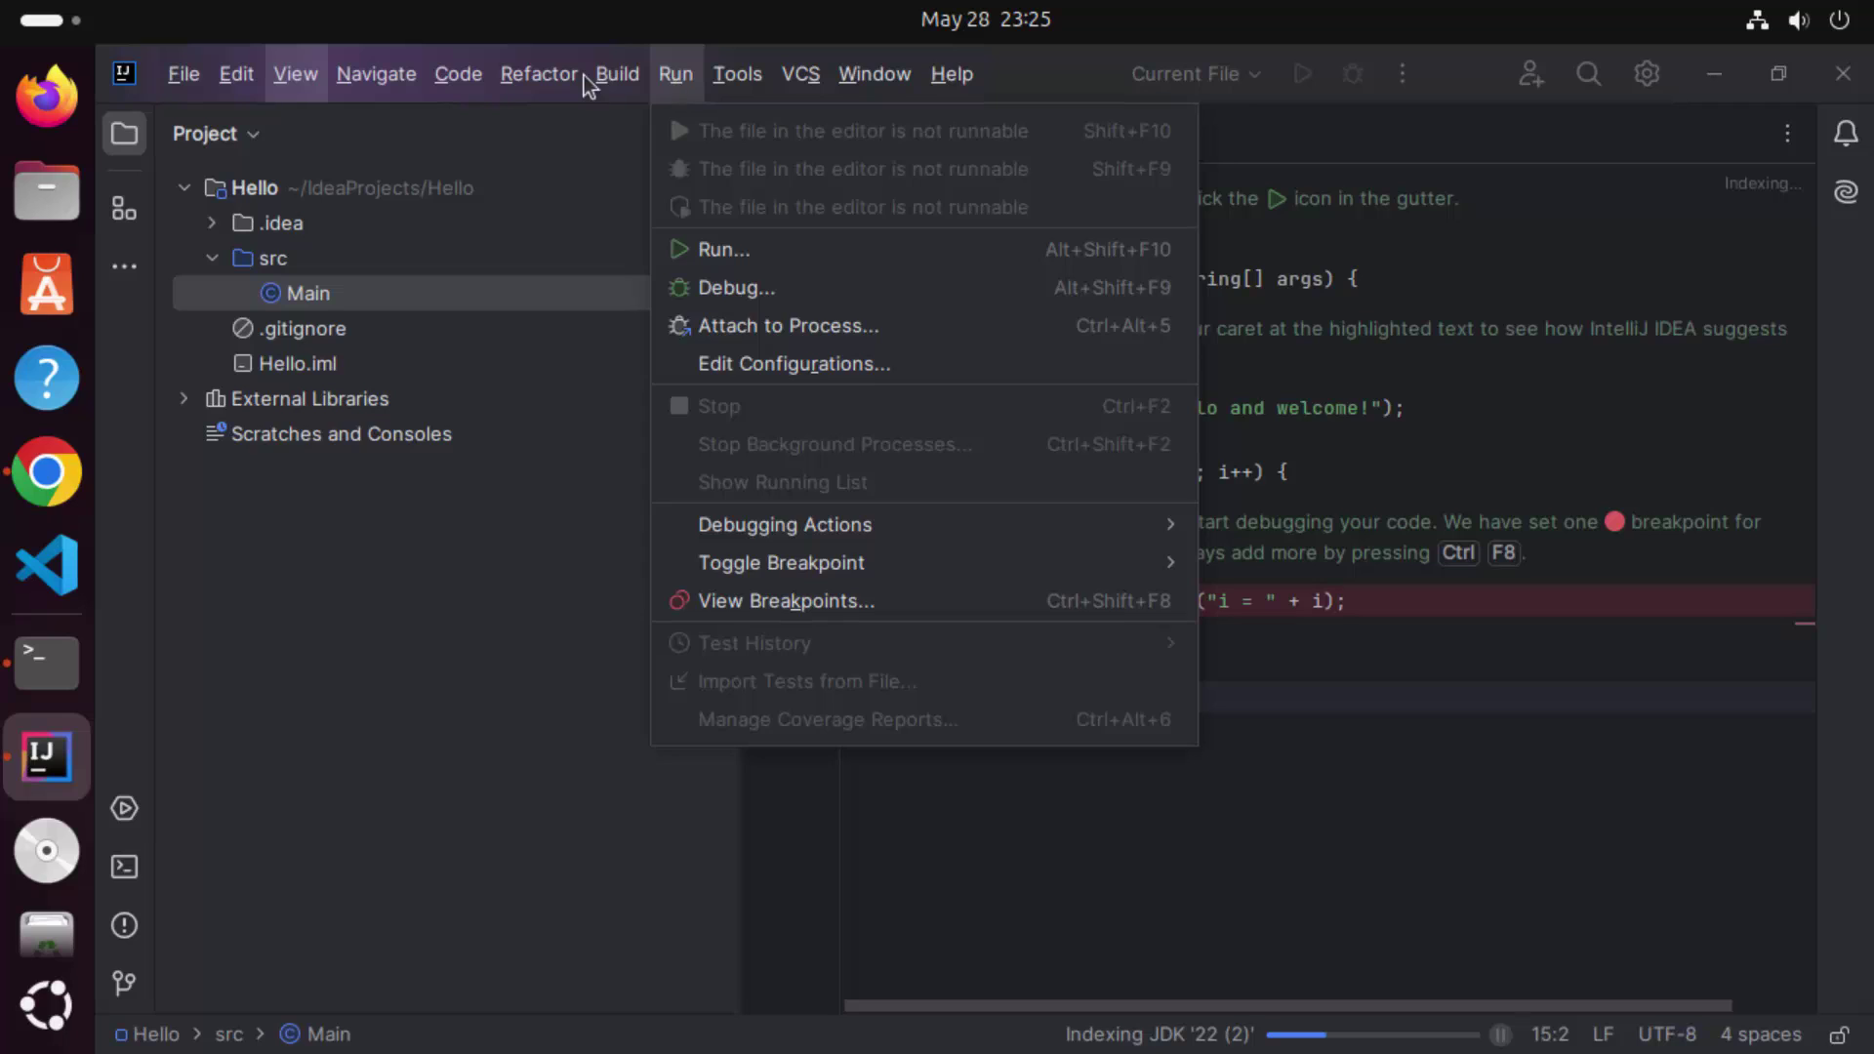
mouse_move(601, 78)
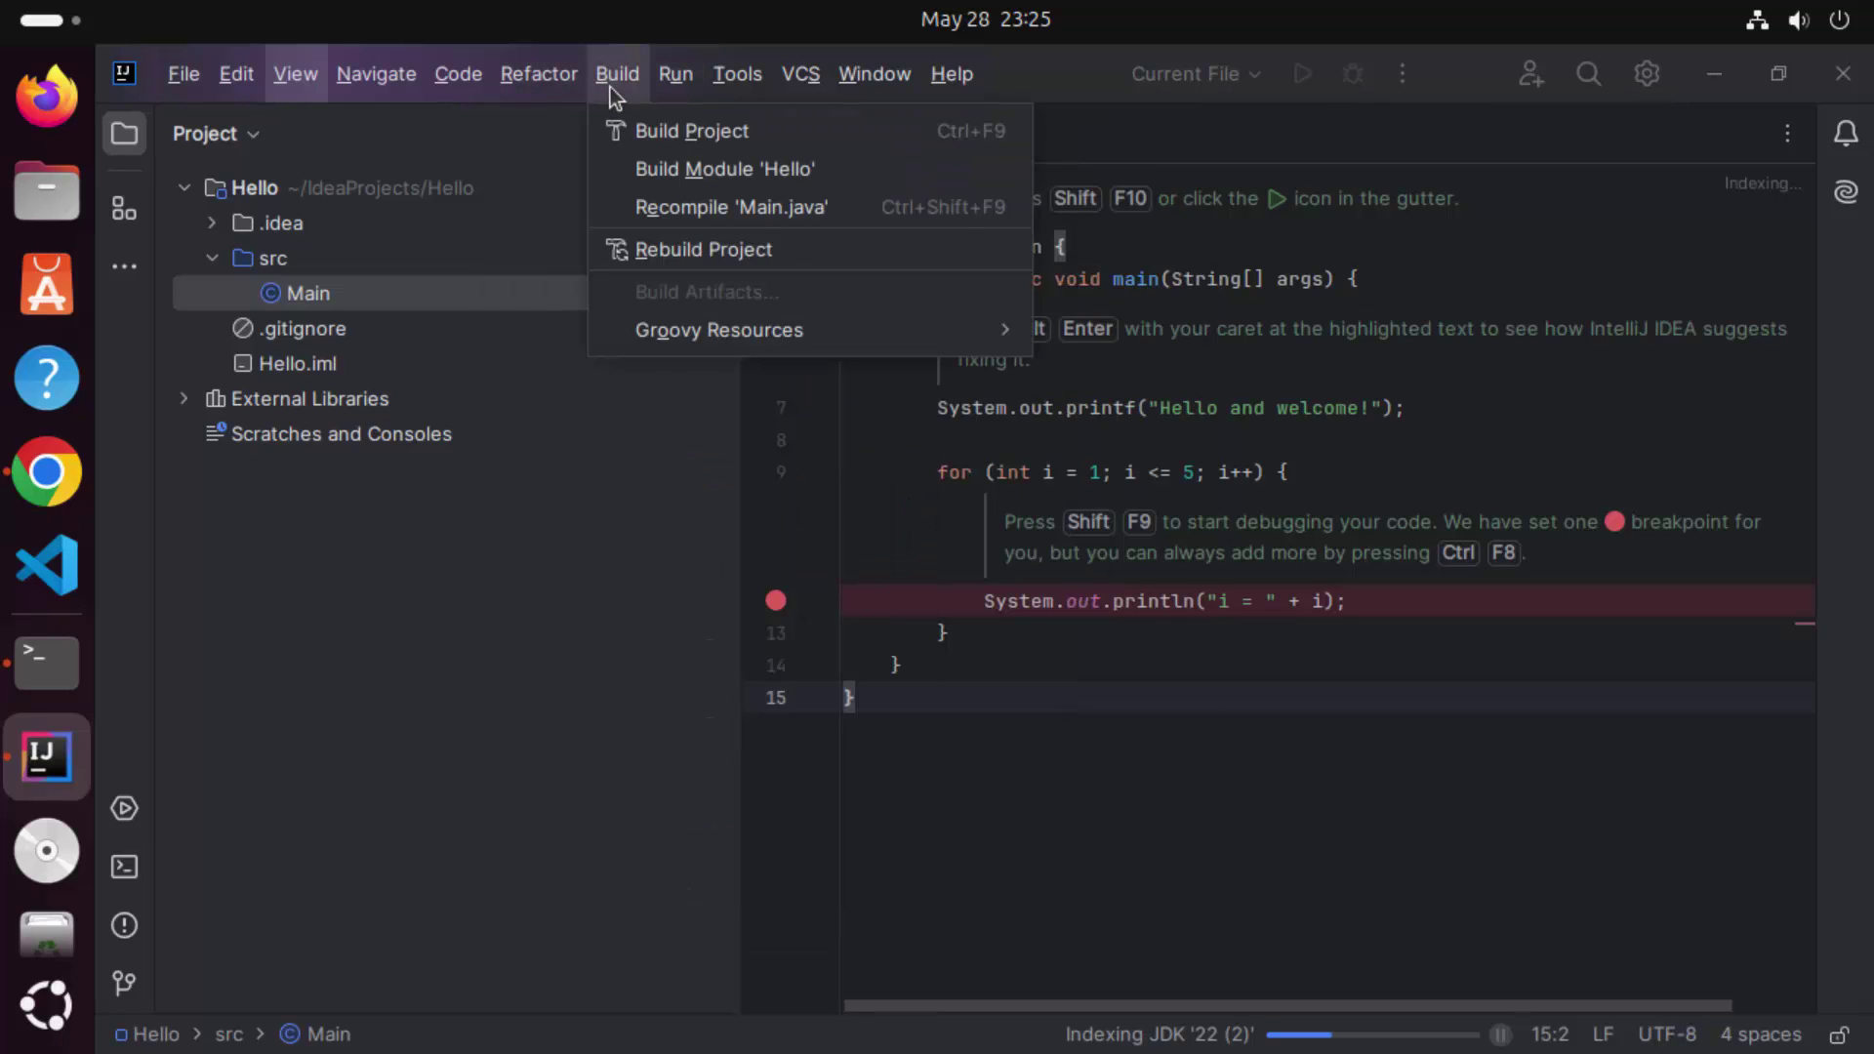
left_click(625, 129)
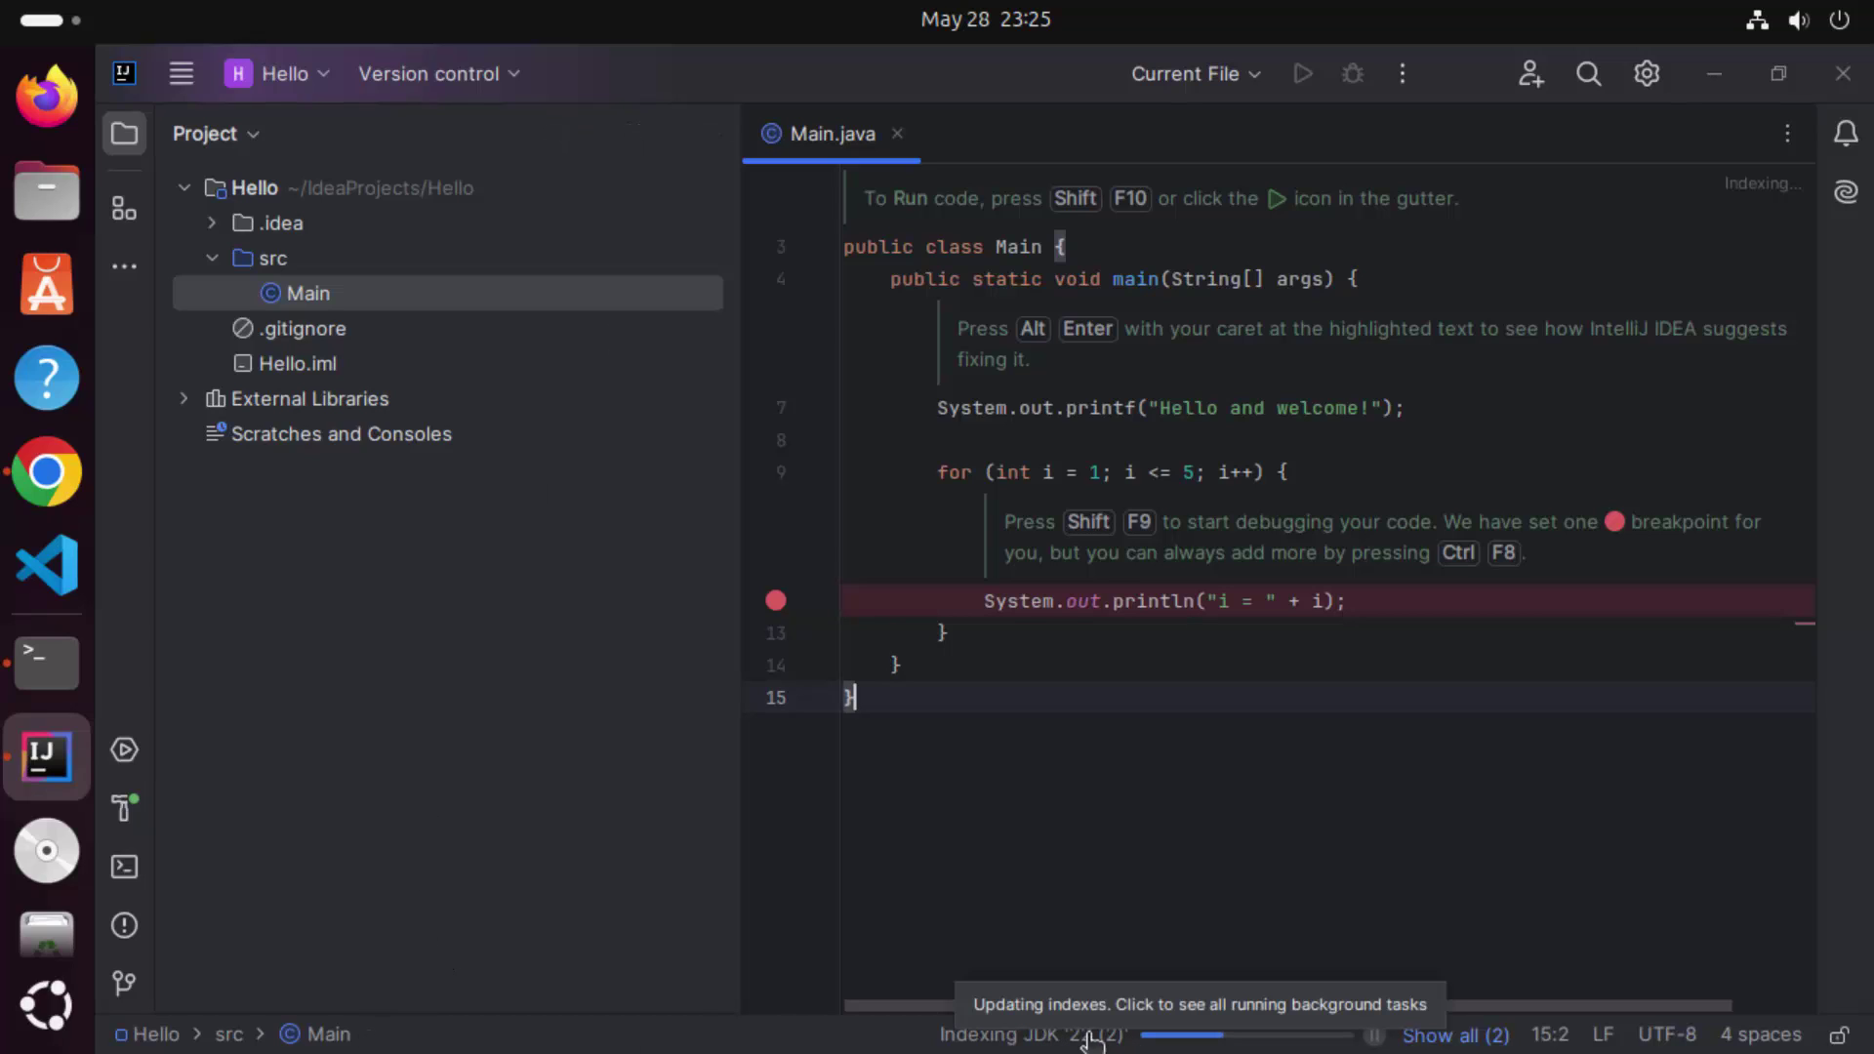
left_click(1181, 1042)
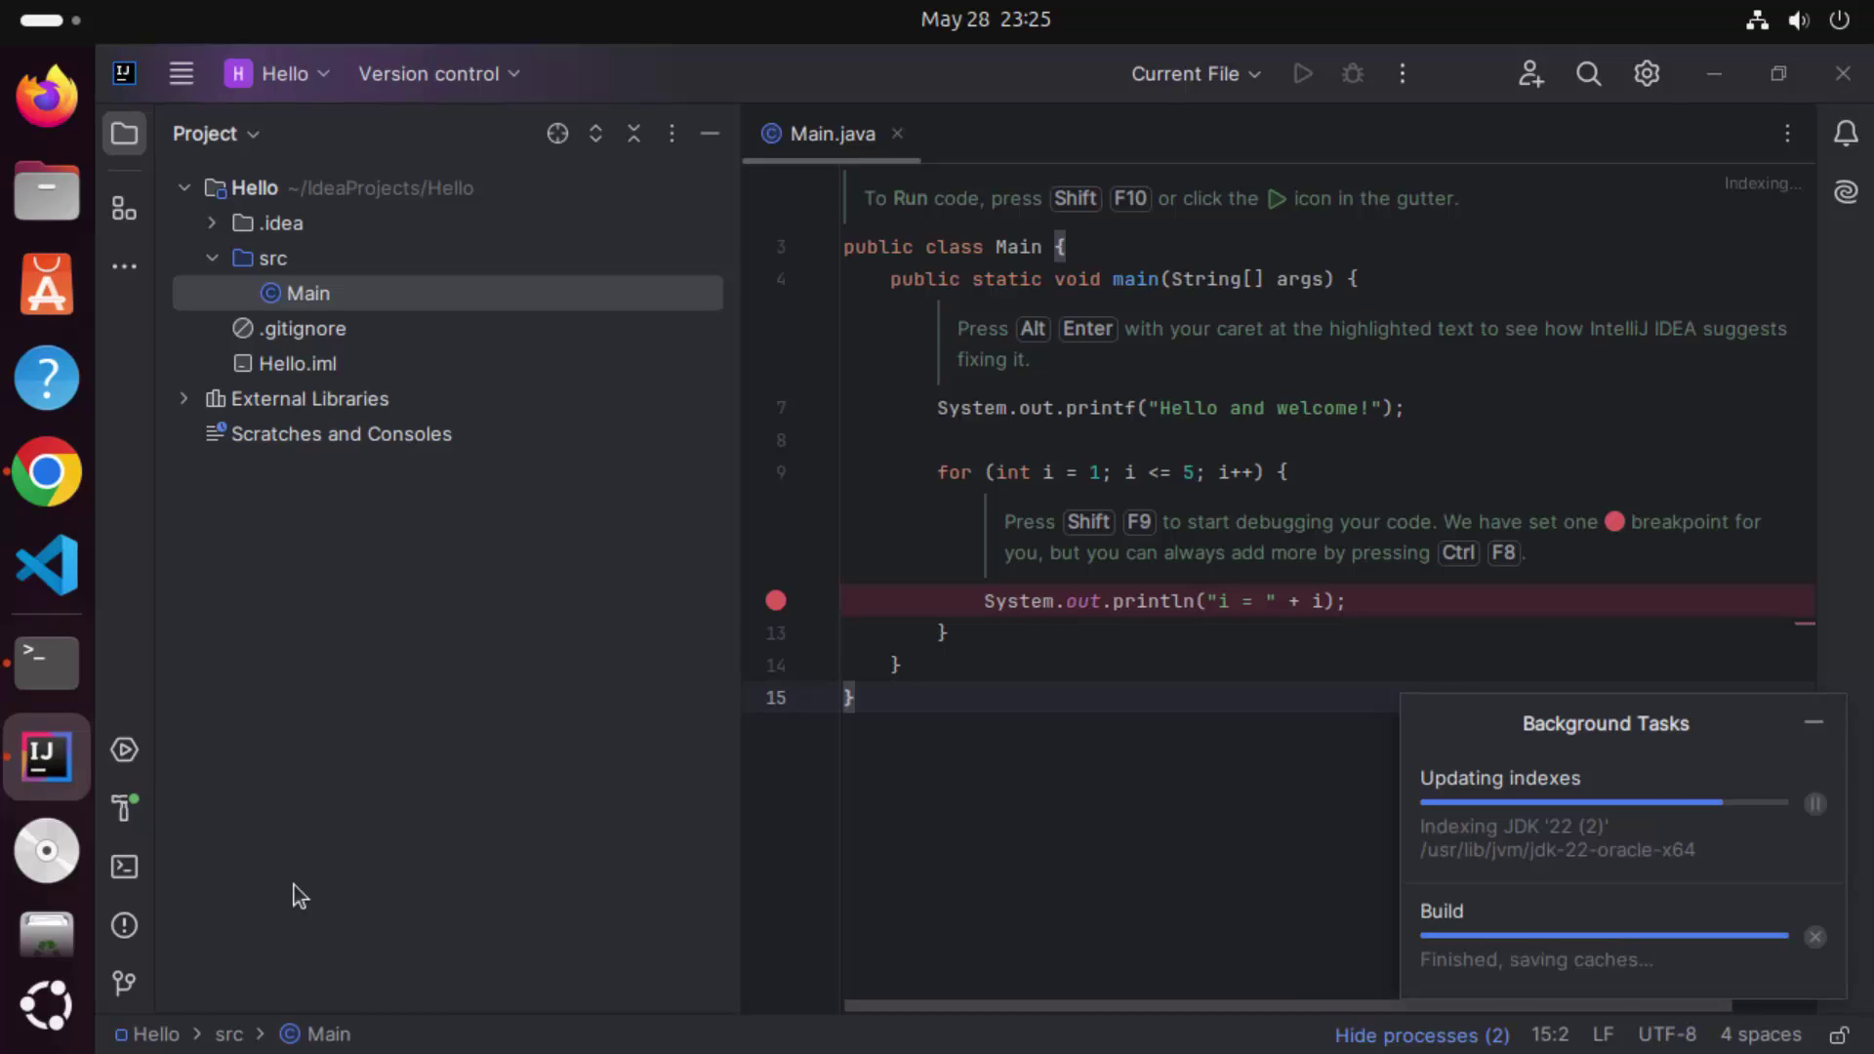
left_click(125, 810)
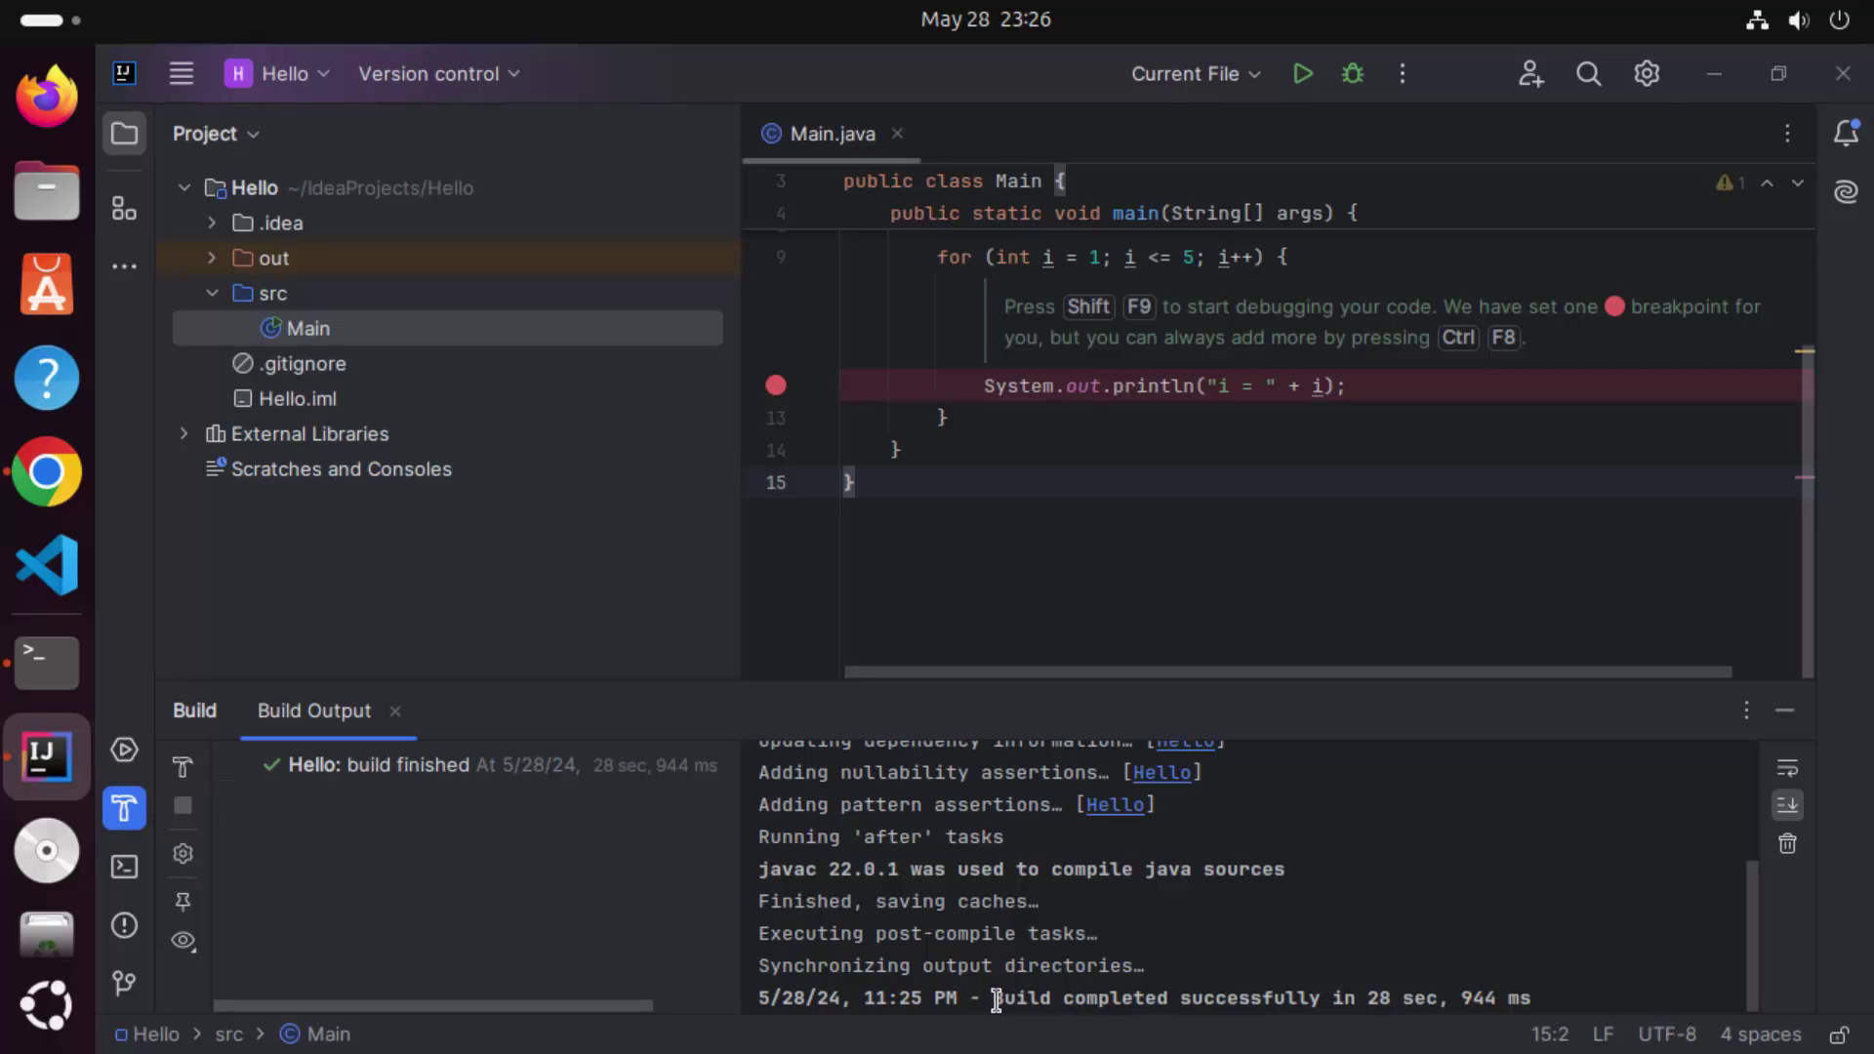
left_click_drag(994, 998, 1637, 997)
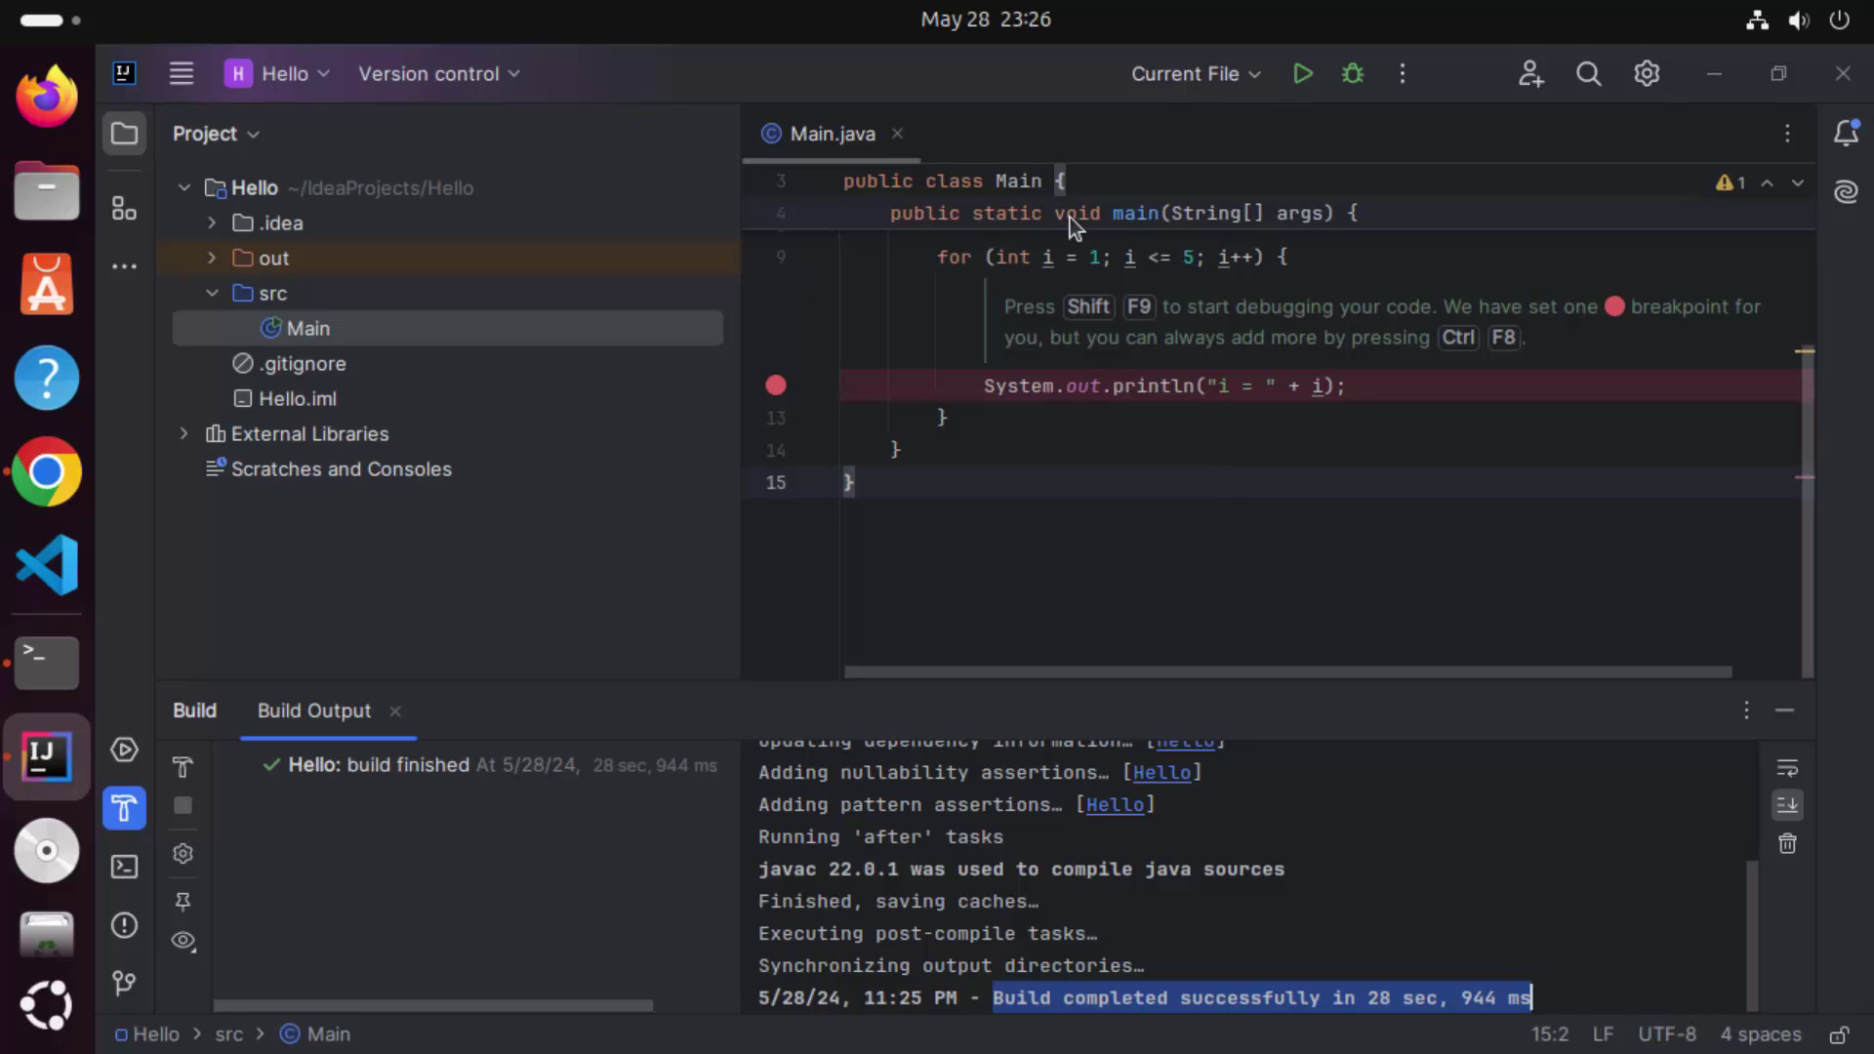
Run Main.java and compare the console output with the sample code
left_click(178, 82)
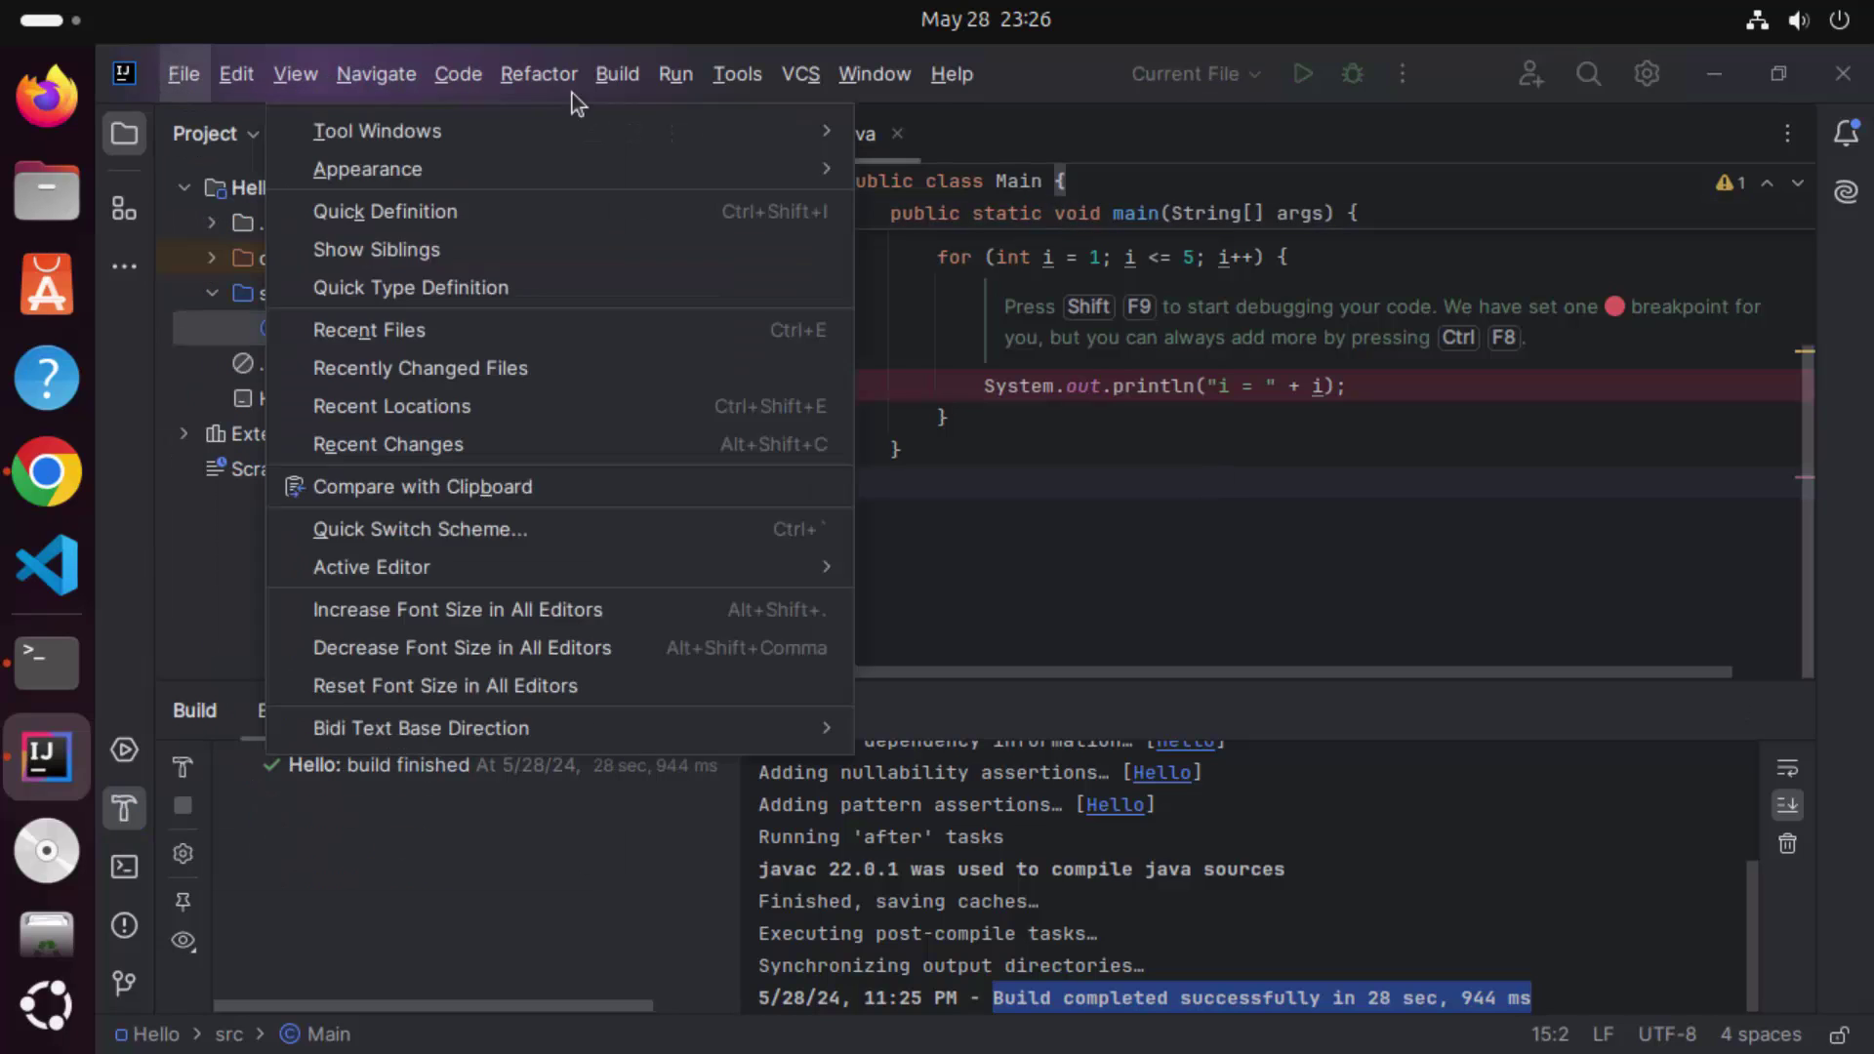
mouse_move(675, 86)
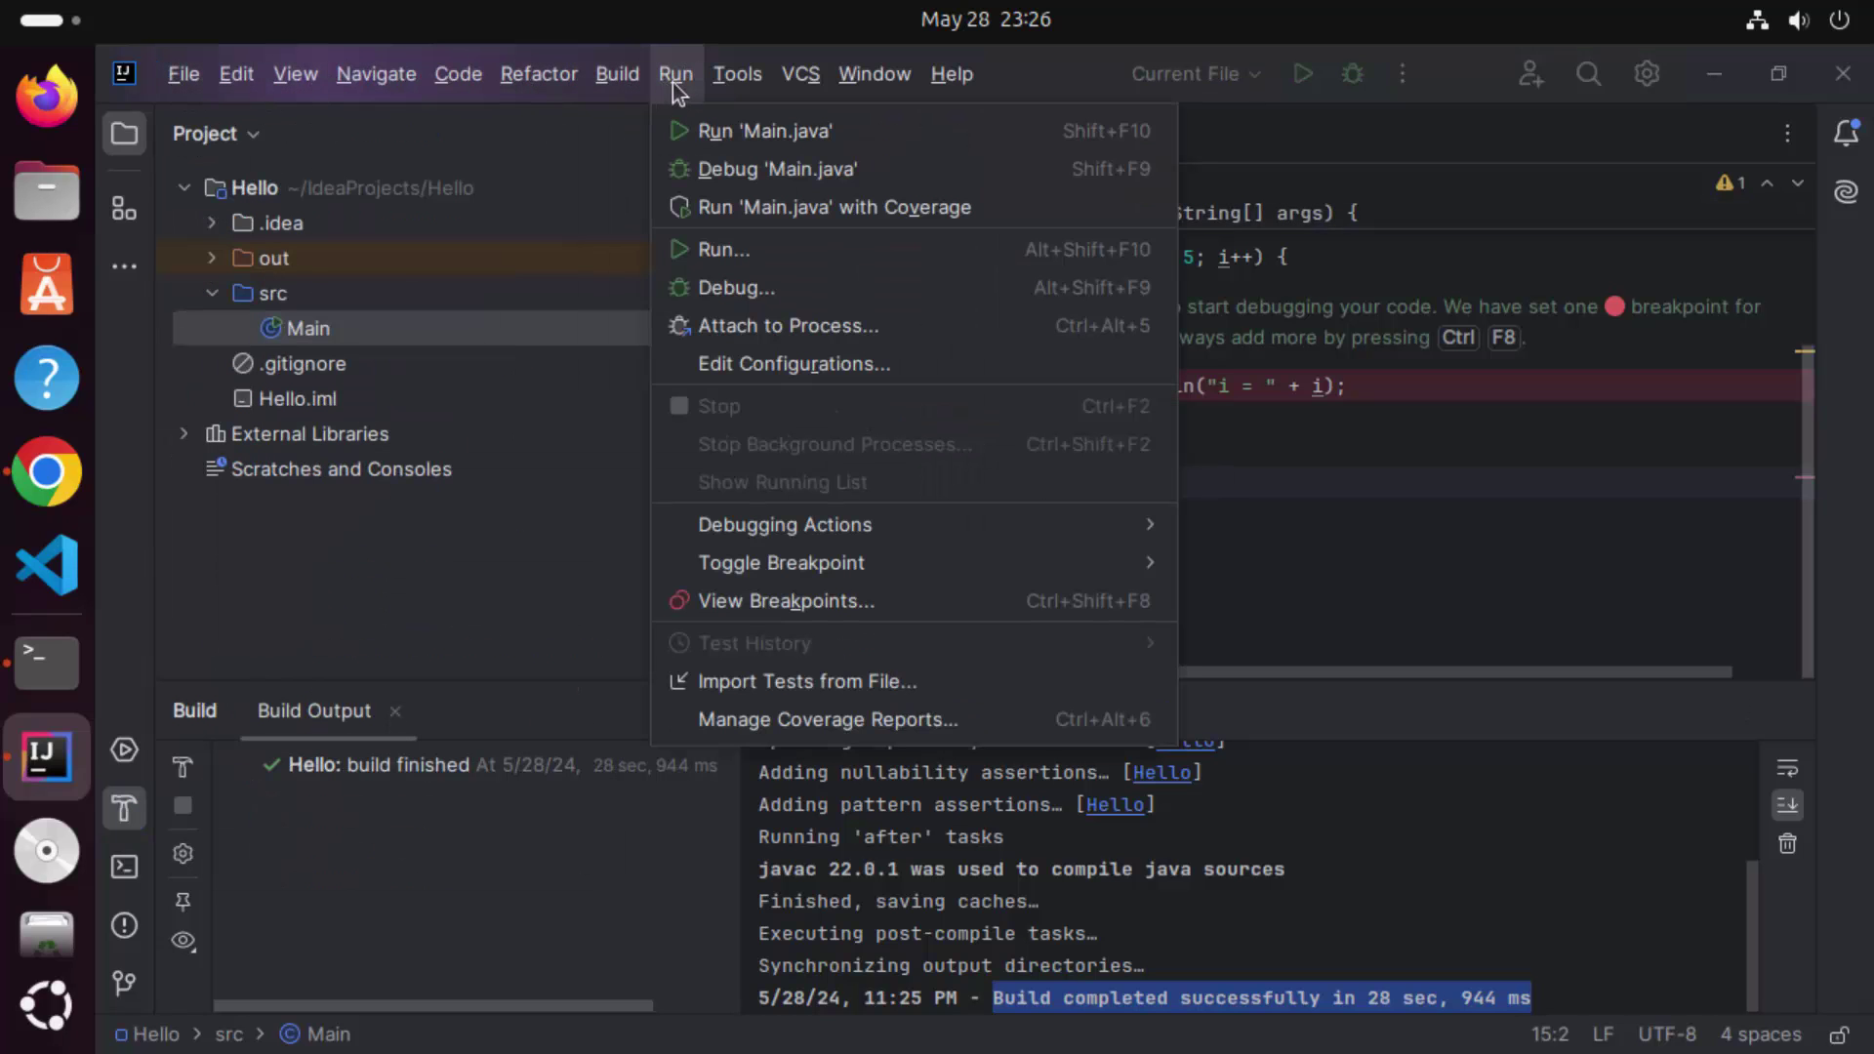
left_click(716, 136)
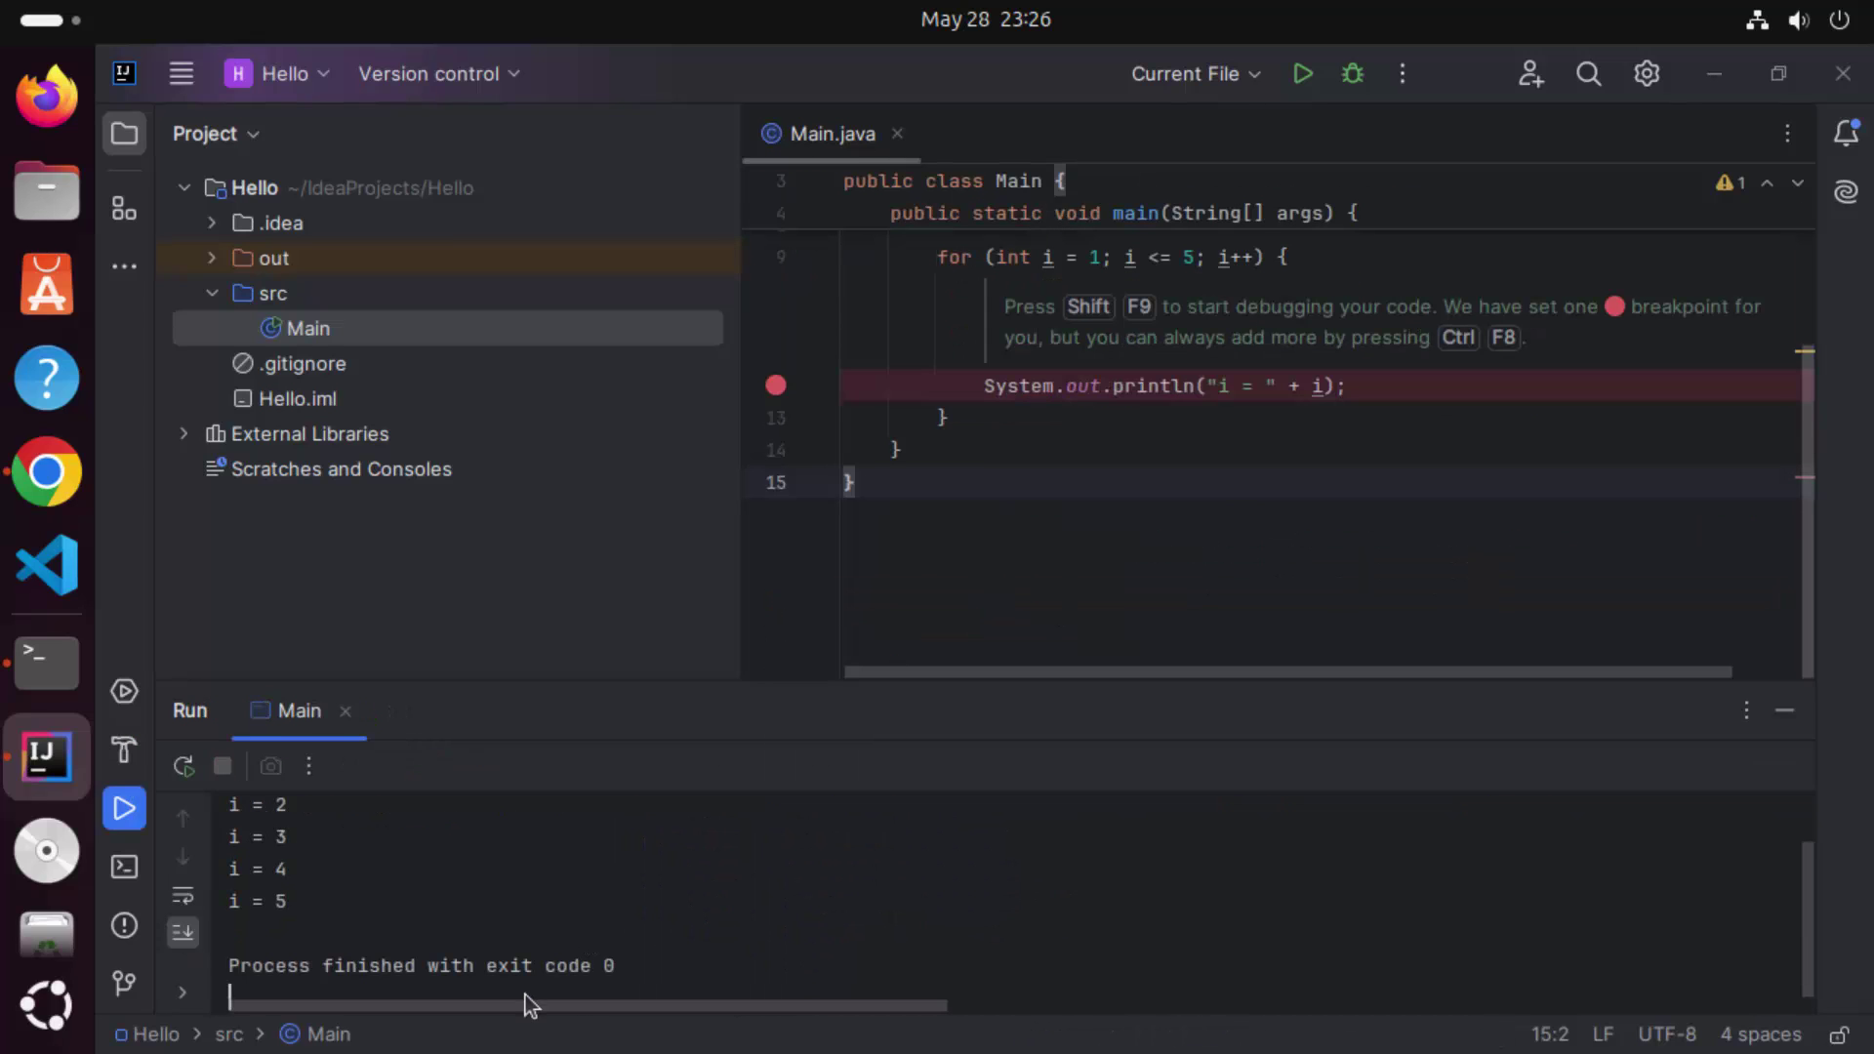
scroll(637, 949, "up", 1)
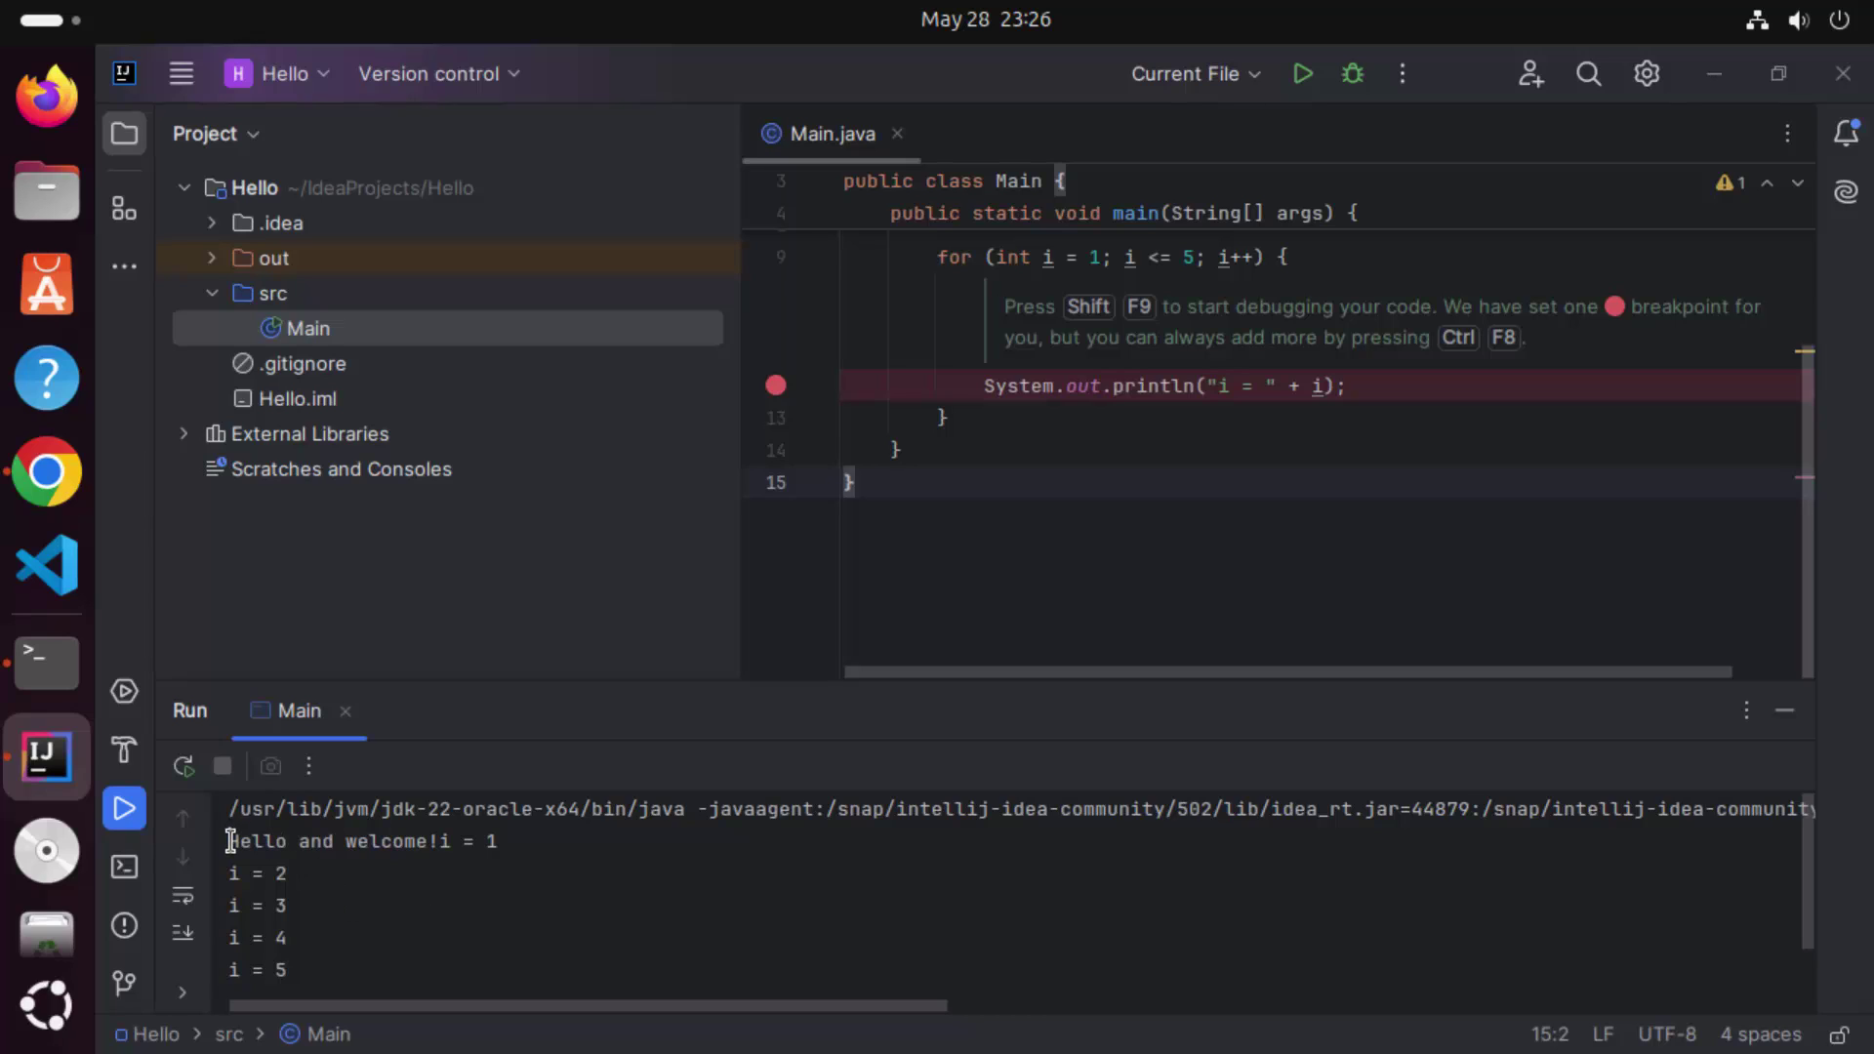
left_click_drag(231, 841, 441, 841)
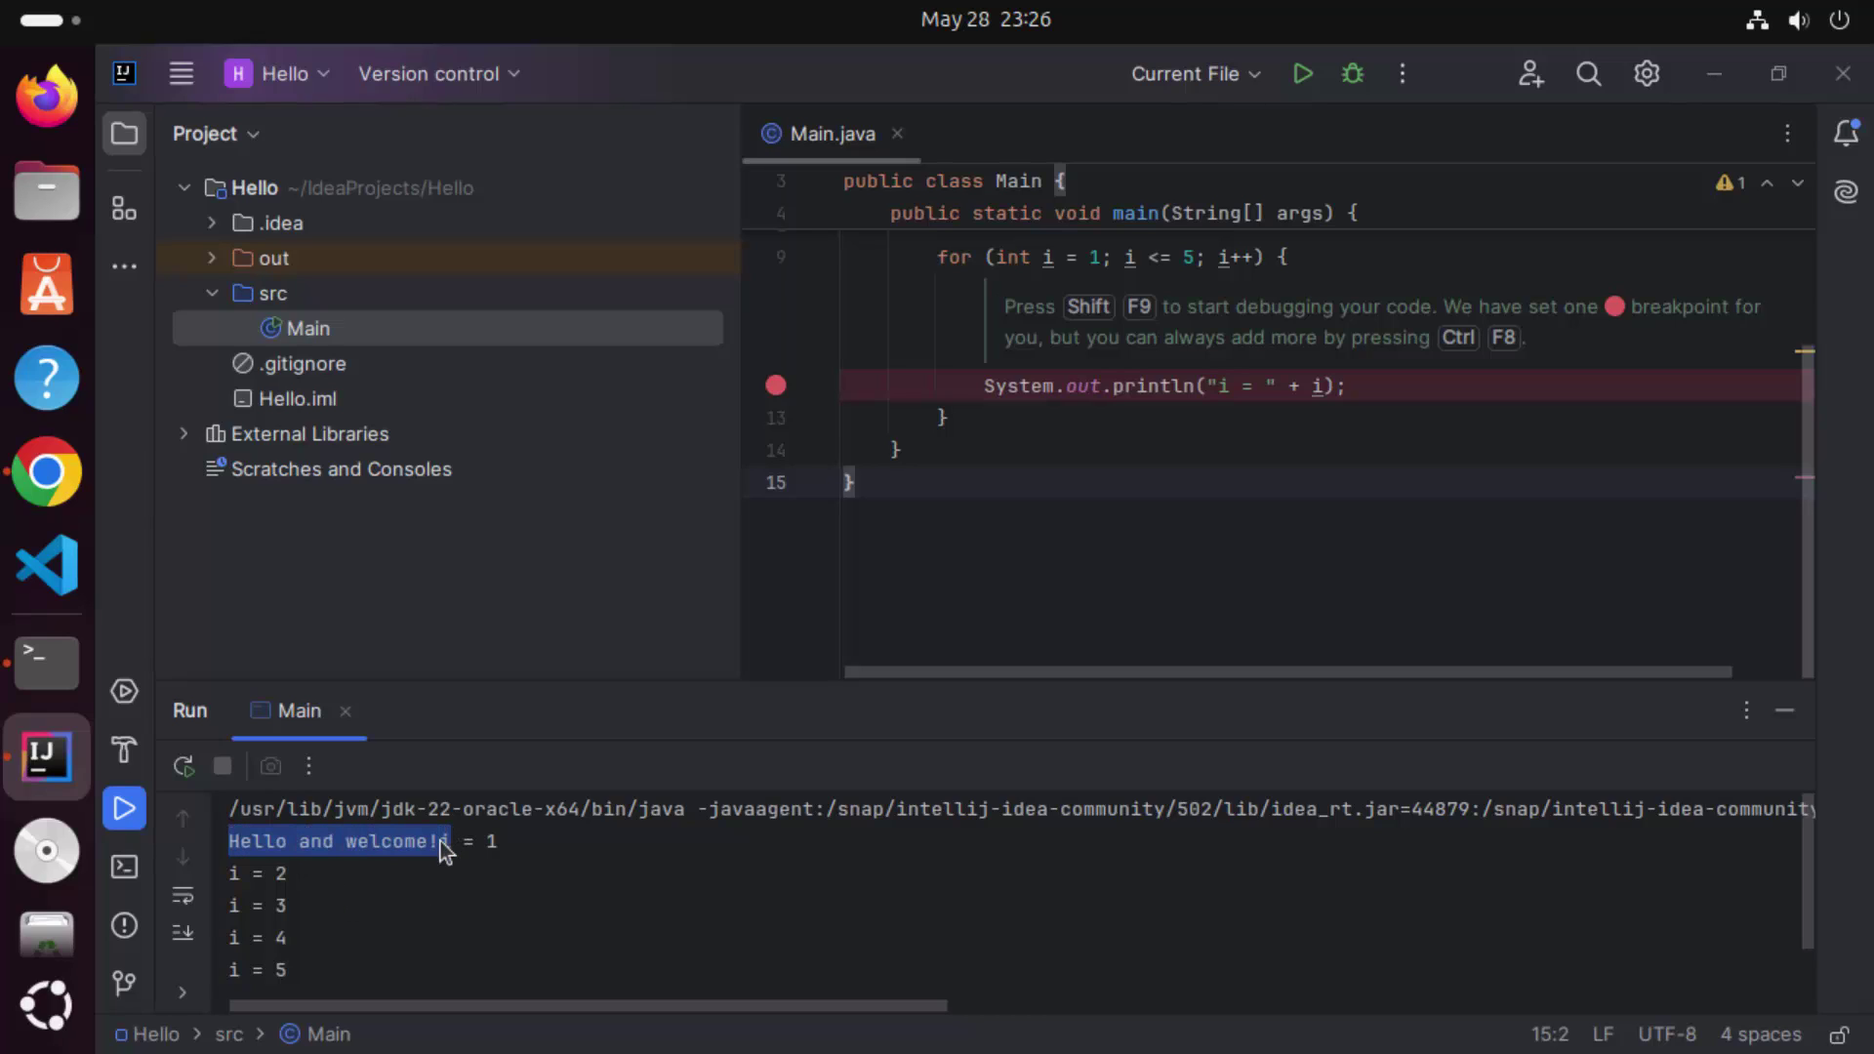
left_click(442, 841)
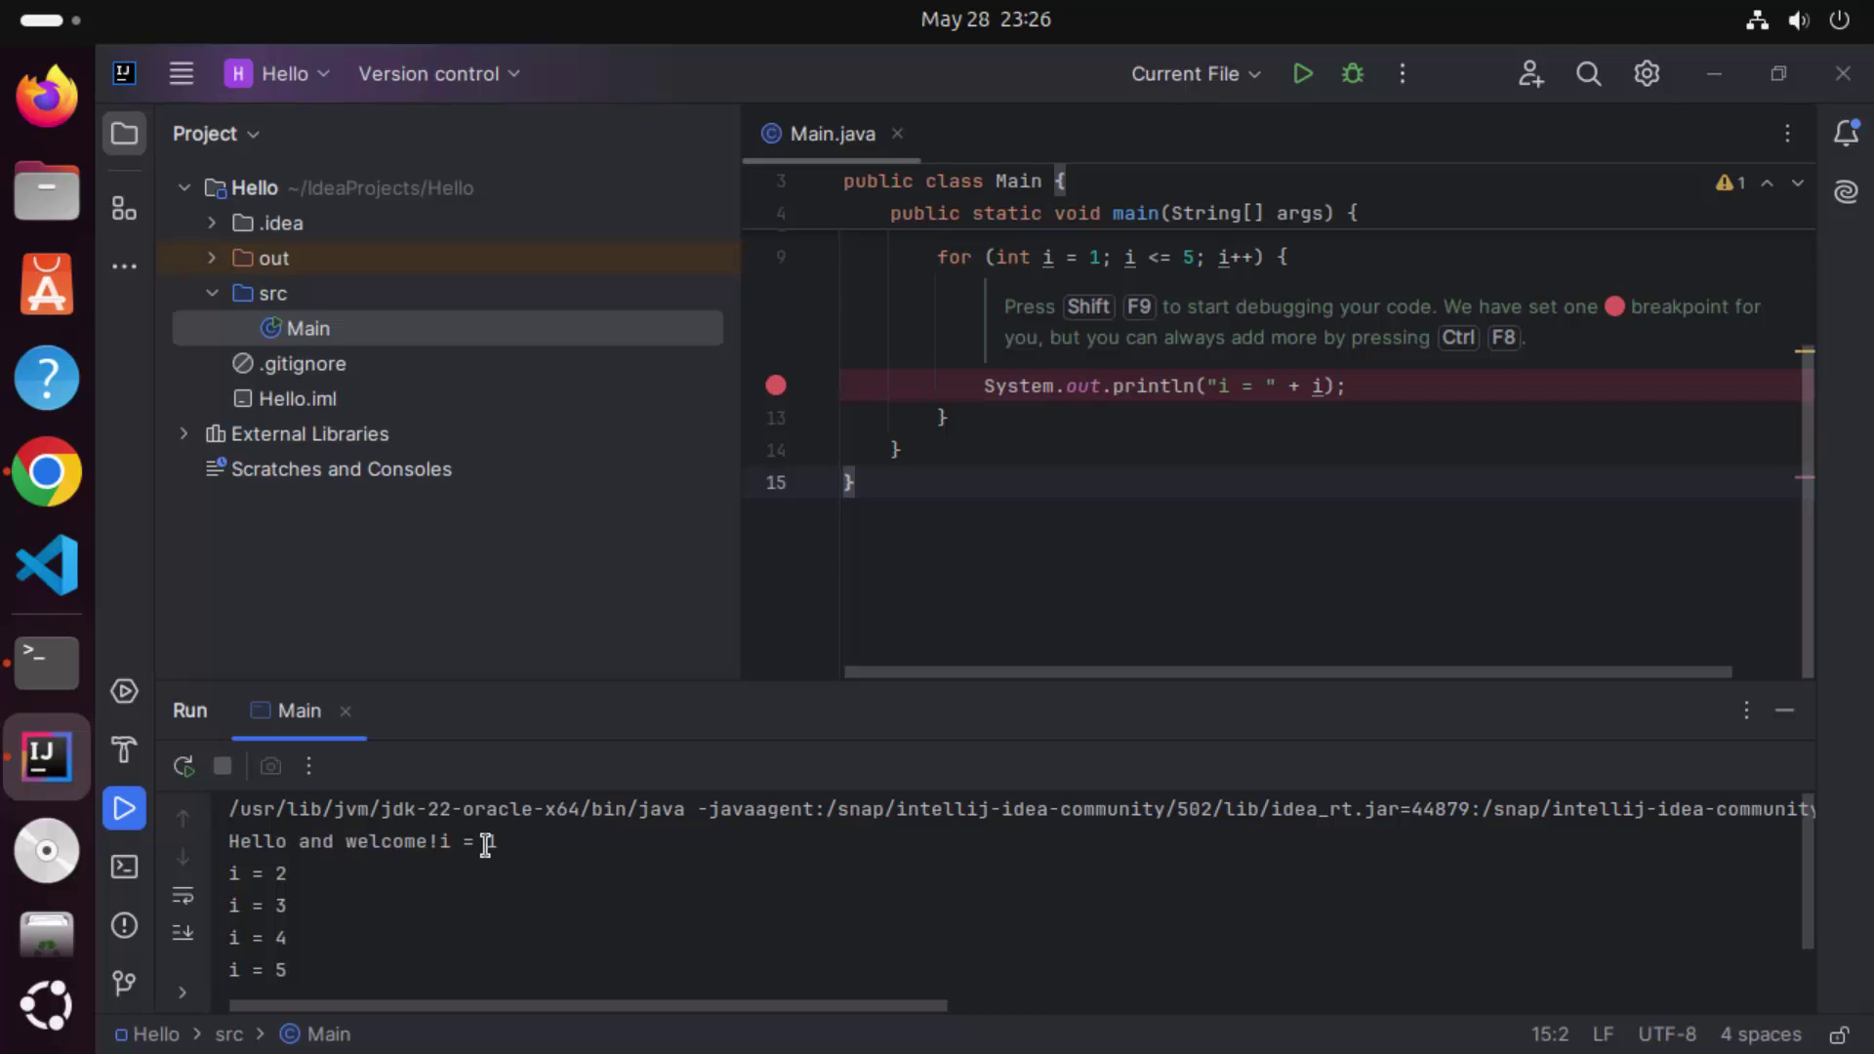
scroll(485, 859, "down", 2)
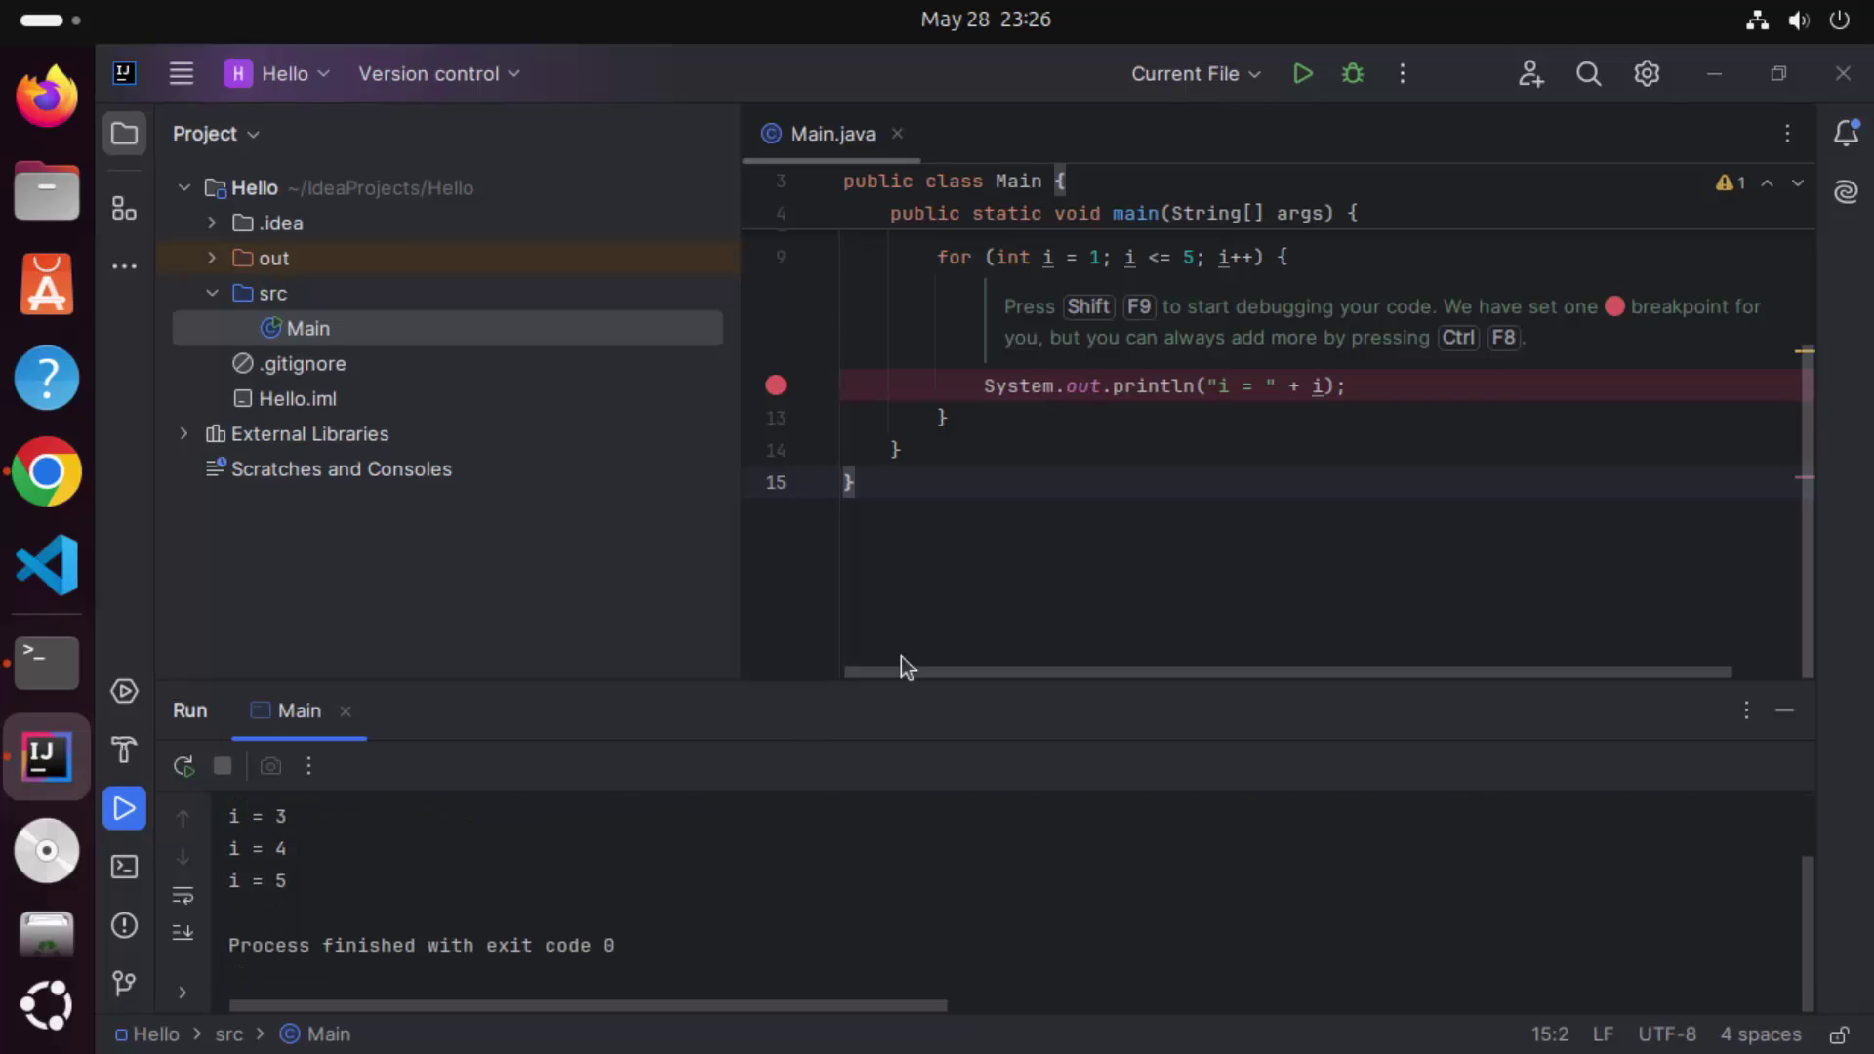
scroll(1116, 420, "up", 1)
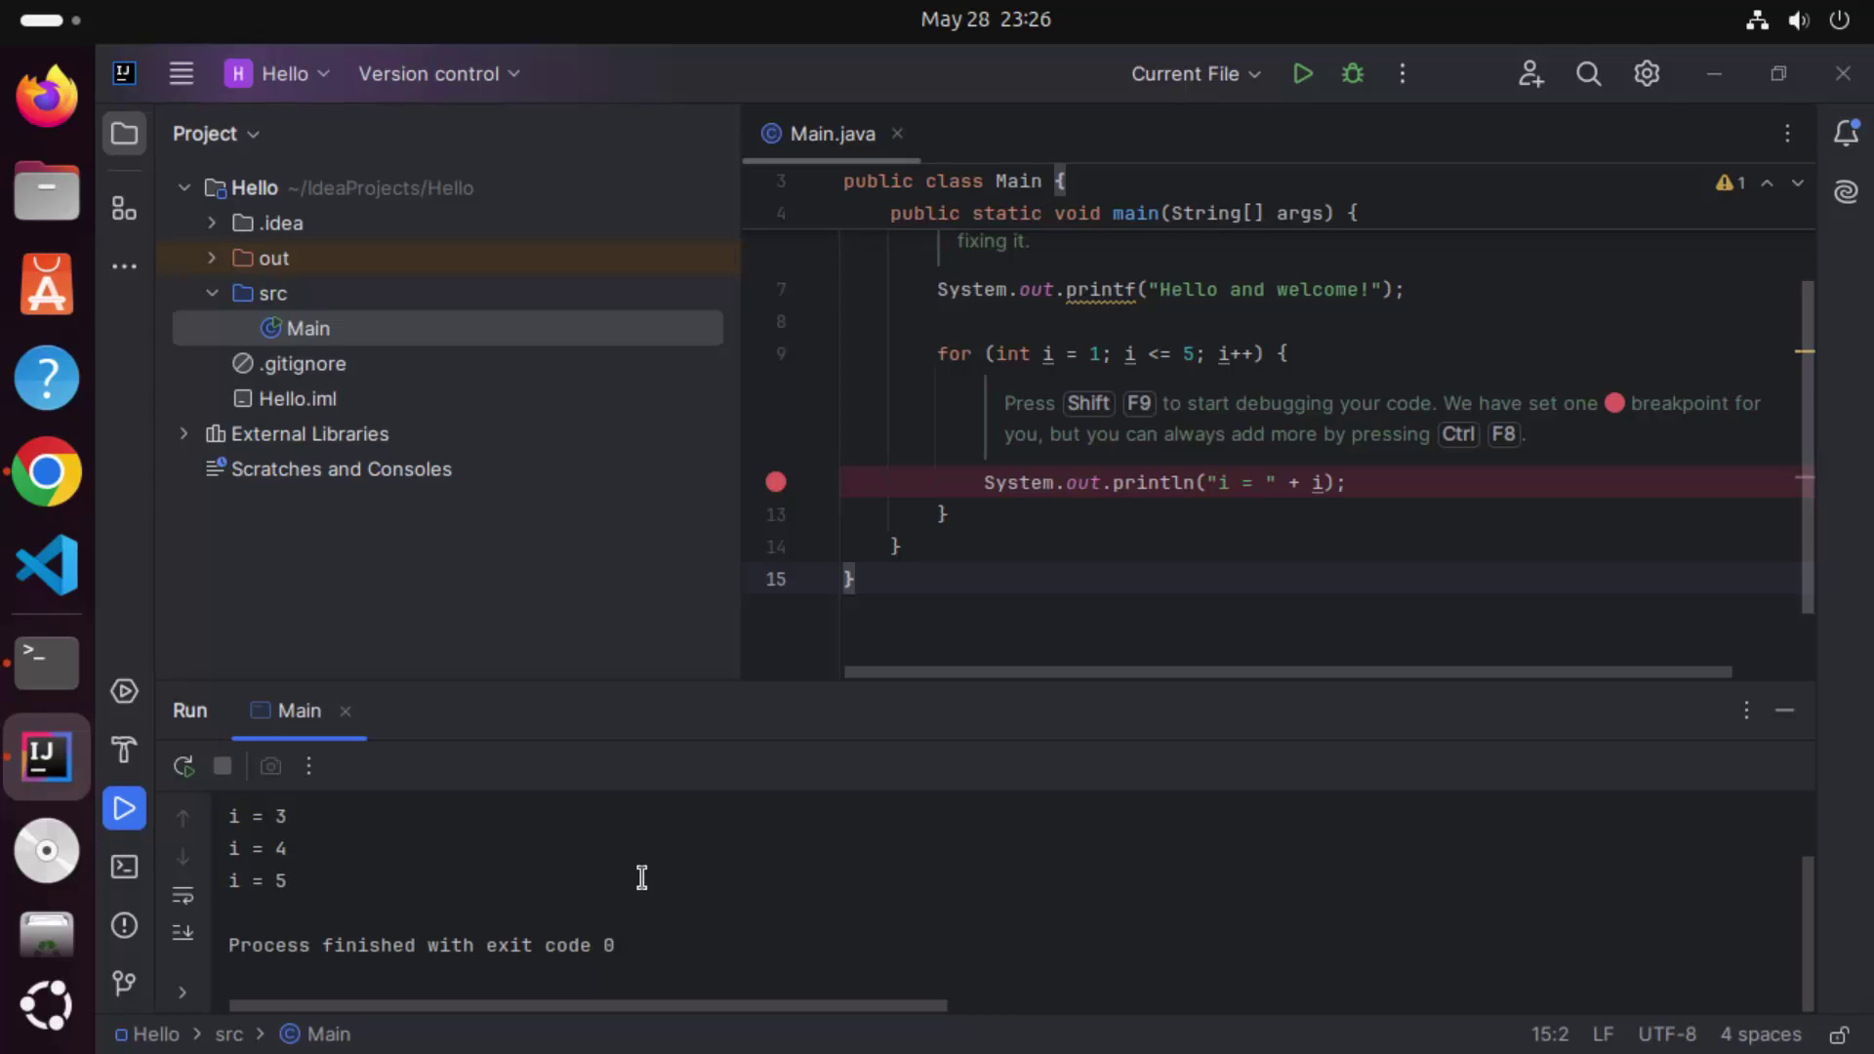
Open the IDE's built-in terminal in the Hello project and dismiss the New Terminal tip
left_click(127, 869)
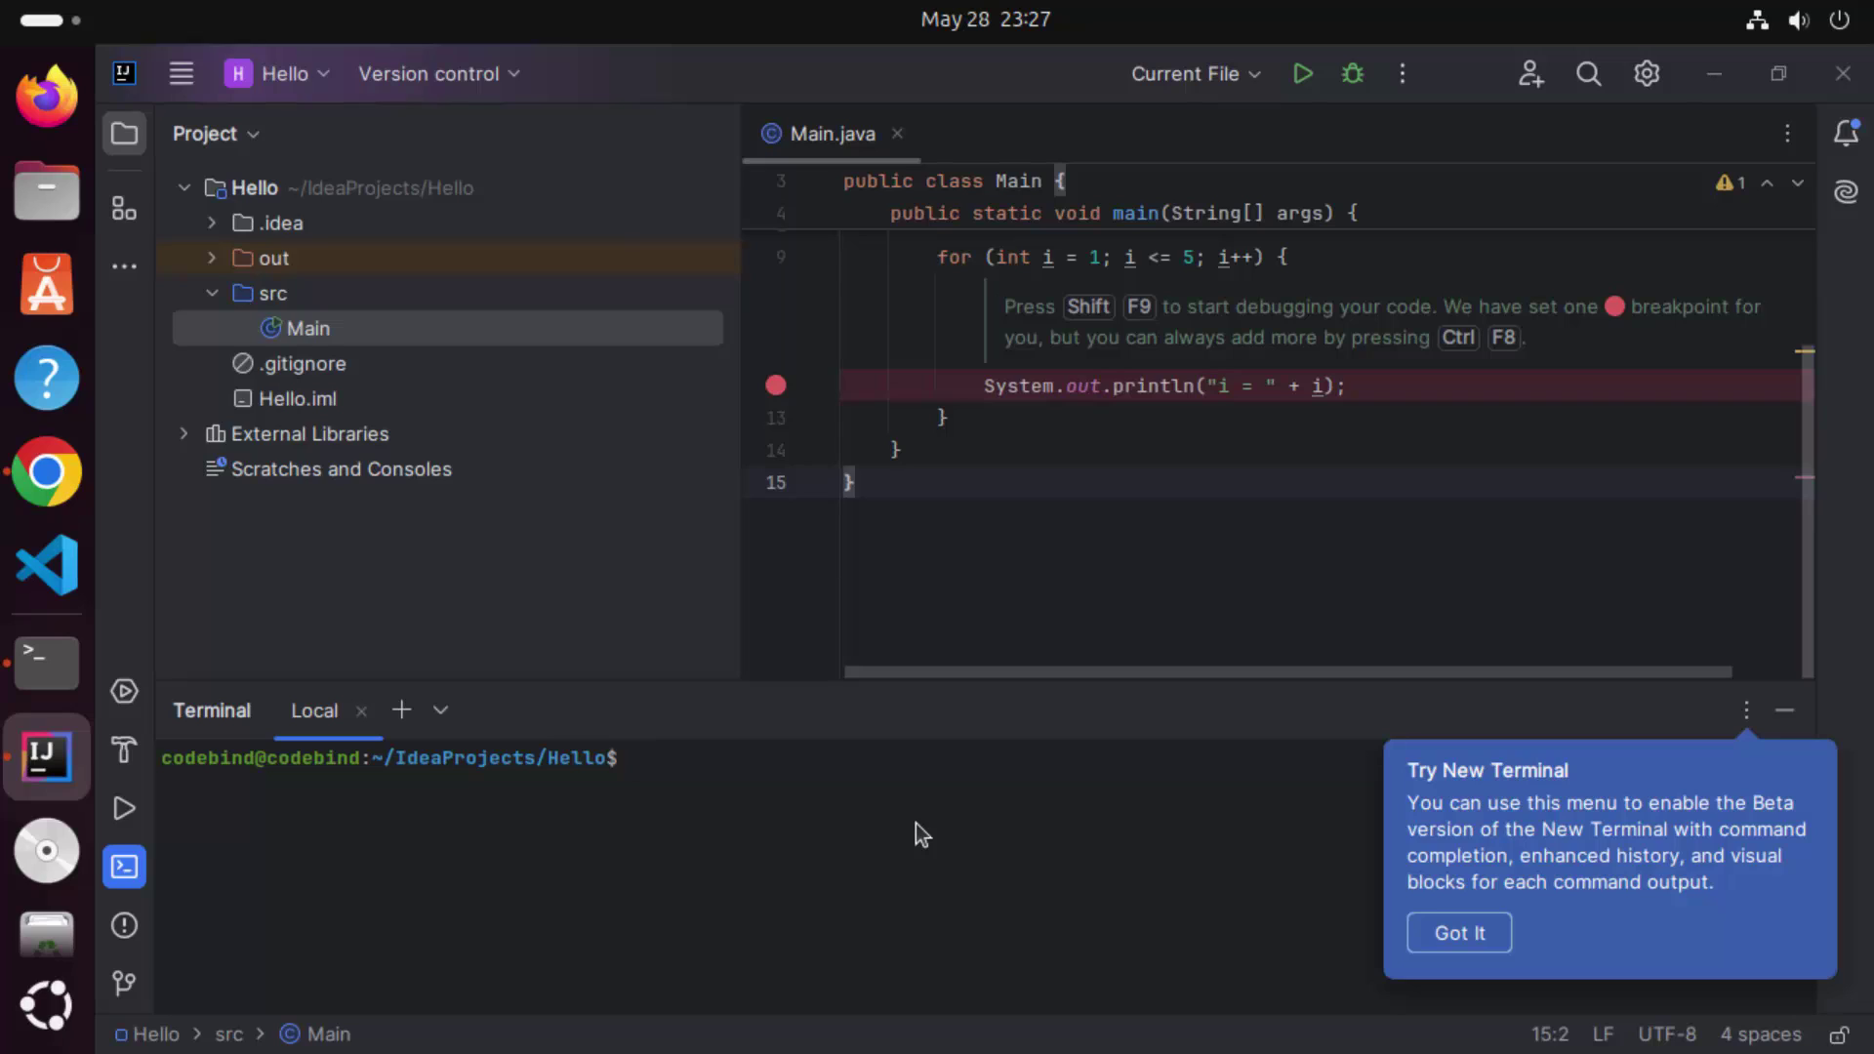
left_click(1421, 935)
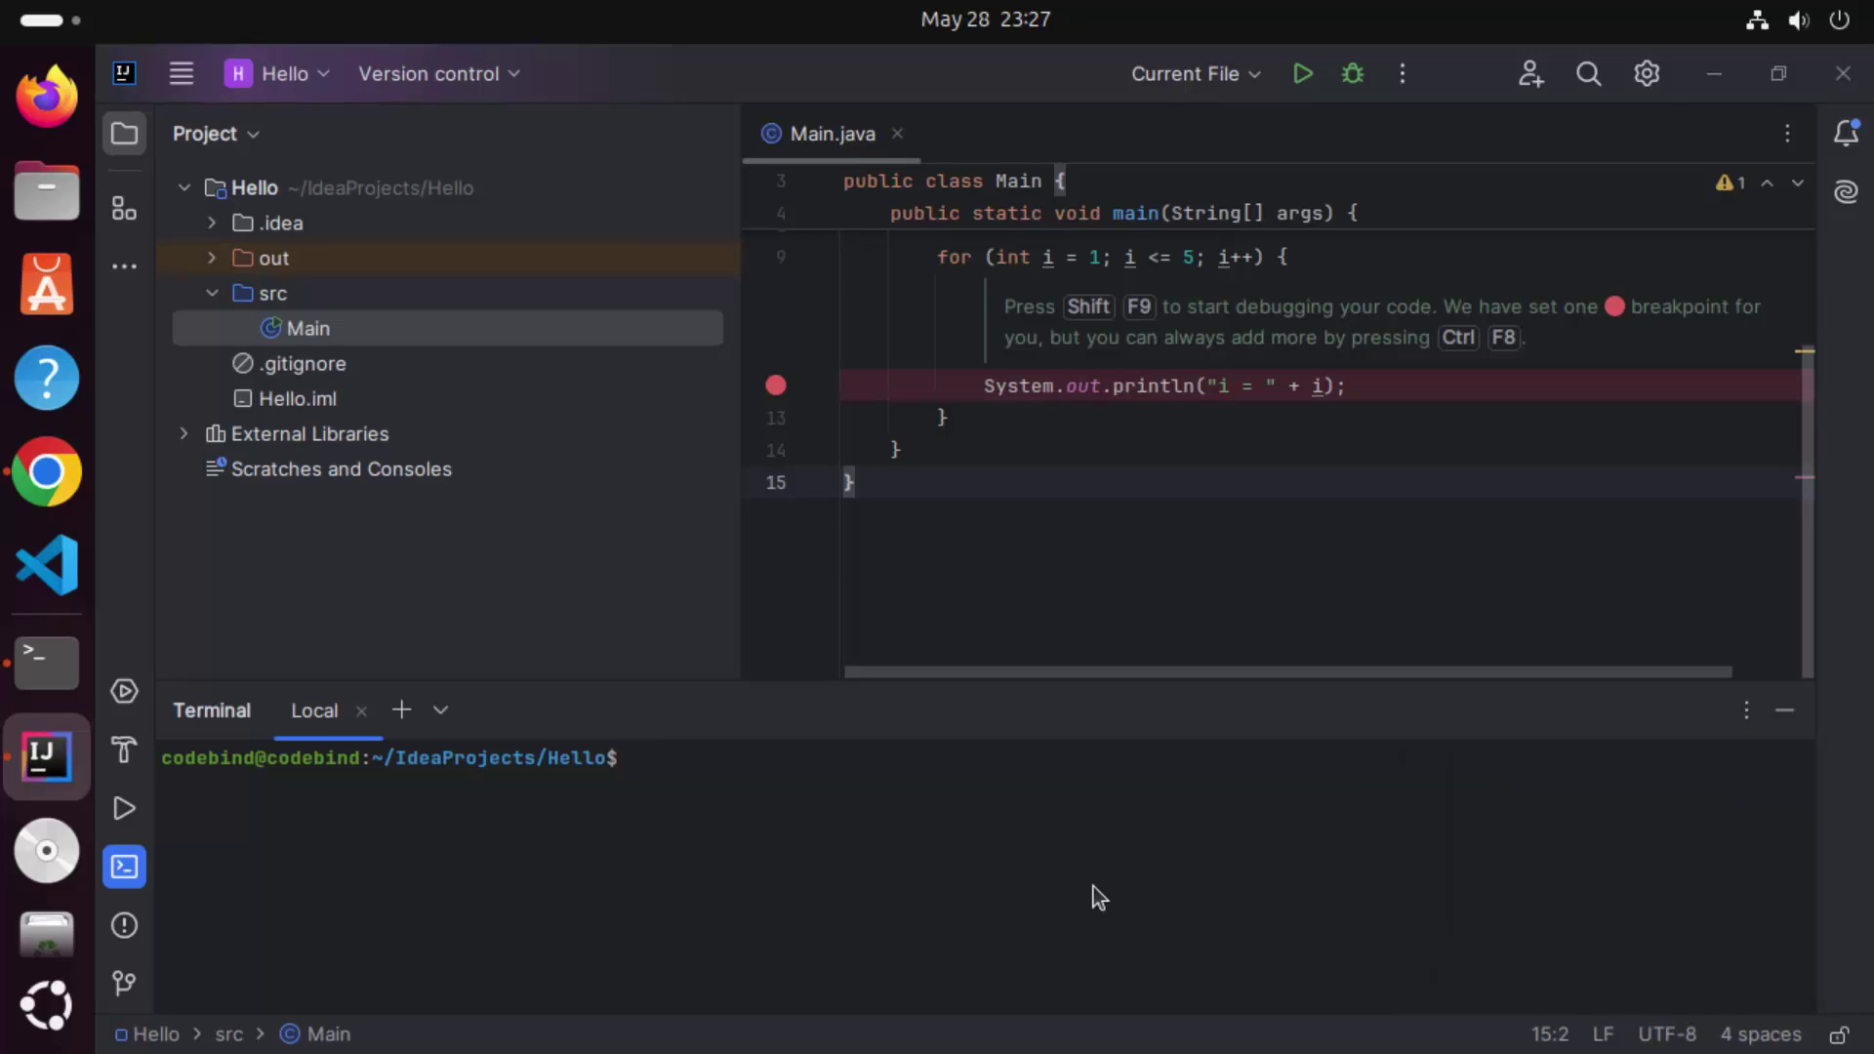